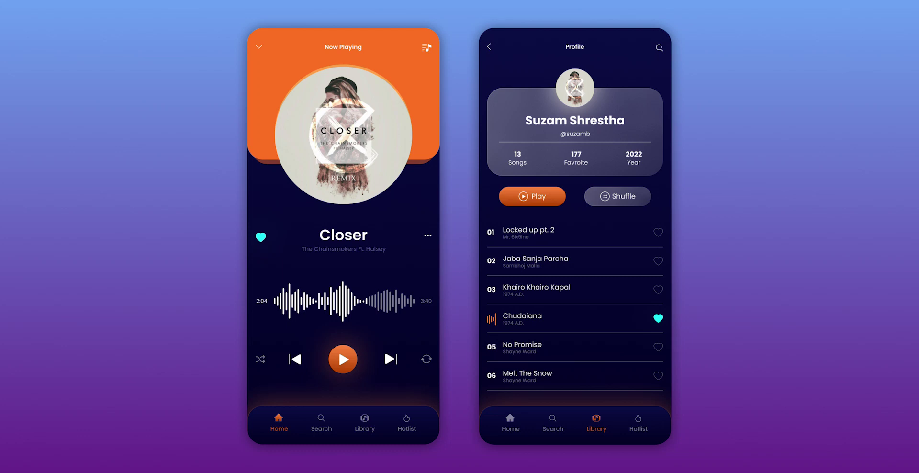
# - Draw a grey rectangle across the top of the Now Playing frame
pyautogui.press('r')
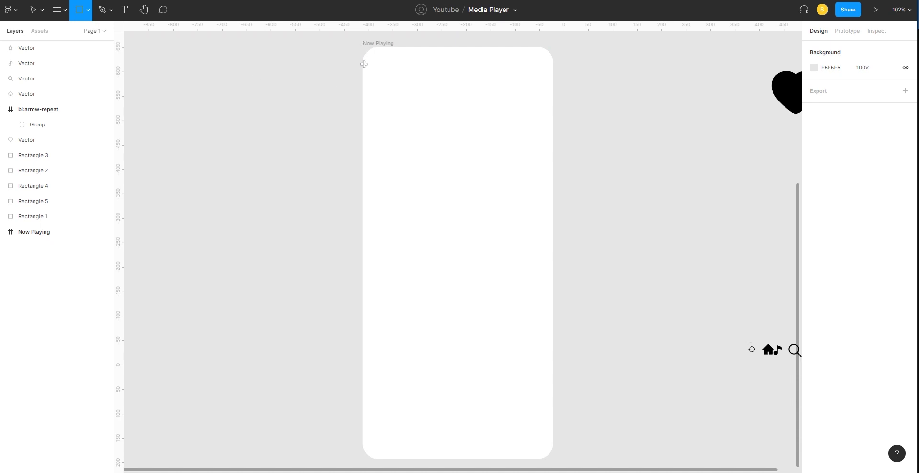
pyautogui.moveTo(364, 64); pyautogui.dragTo(553, 119)
pyautogui.moveTo(457, 63); pyautogui.dragTo(458, 46)
pyautogui.moveTo(550, 118); pyautogui.dragTo(576, 177)
pyautogui.click(576, 176)
pyautogui.scroll(3, 588, 232)
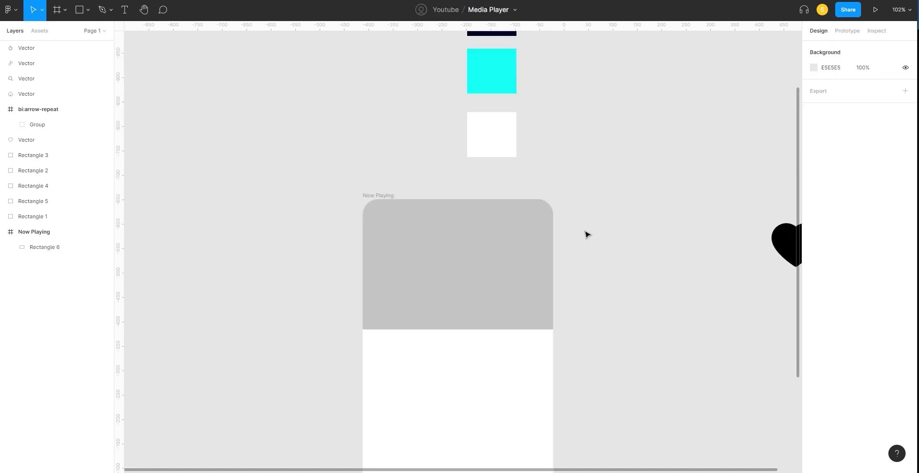
pyautogui.scroll(3, 588, 233)
# - Save the orange swatch as an Orange colour style
pyautogui.click(482, 91)
pyautogui.click(889, 164)
pyautogui.click(901, 181)
pyautogui.write('Primary/Or')
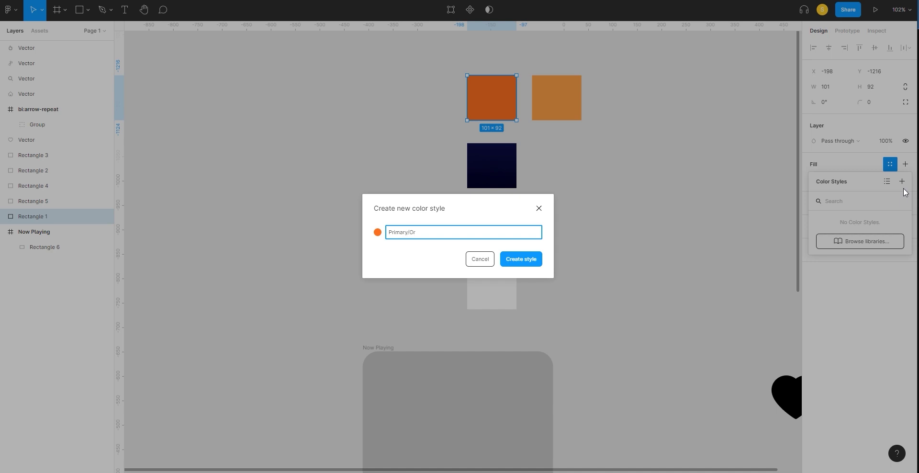
pyautogui.write('ange')
pyautogui.press('Return')
pyautogui.click(498, 181)
# - Save the navy swatch as a Dark colour style and move it into the Primary group
pyautogui.click(889, 164)
pyautogui.click(901, 181)
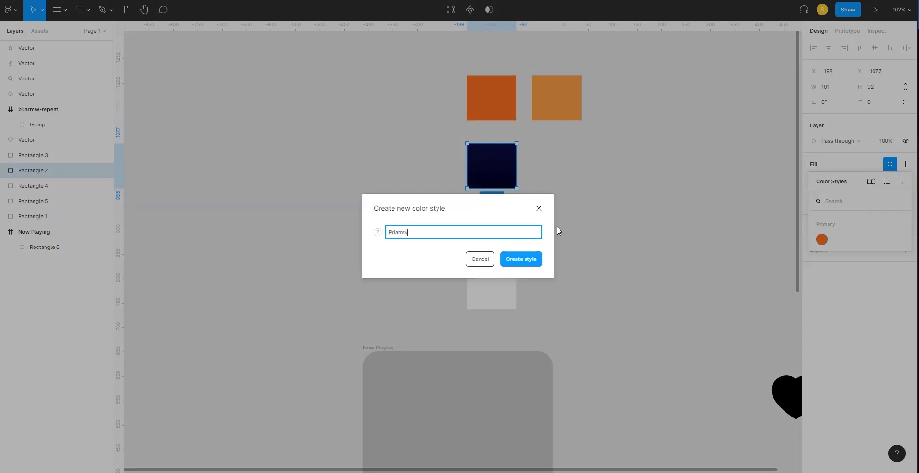
pyautogui.write('2')
pyautogui.press('Return')
pyautogui.click(556, 230)
pyautogui.scroll(-5, 557, 230)
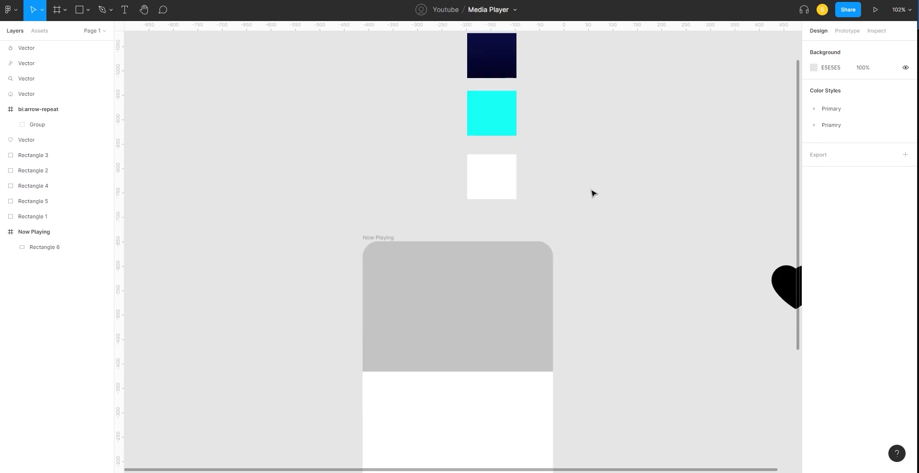
pyautogui.press('Escape')
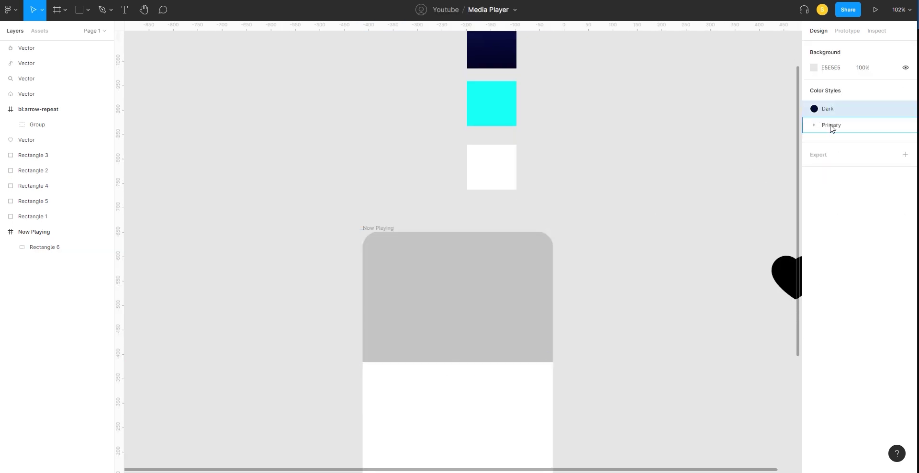
pyautogui.moveTo(830, 126); pyautogui.dragTo(831, 125)
# - Fill the header rectangle with Primary/Orange and round its corners to about 32
pyautogui.click(517, 357)
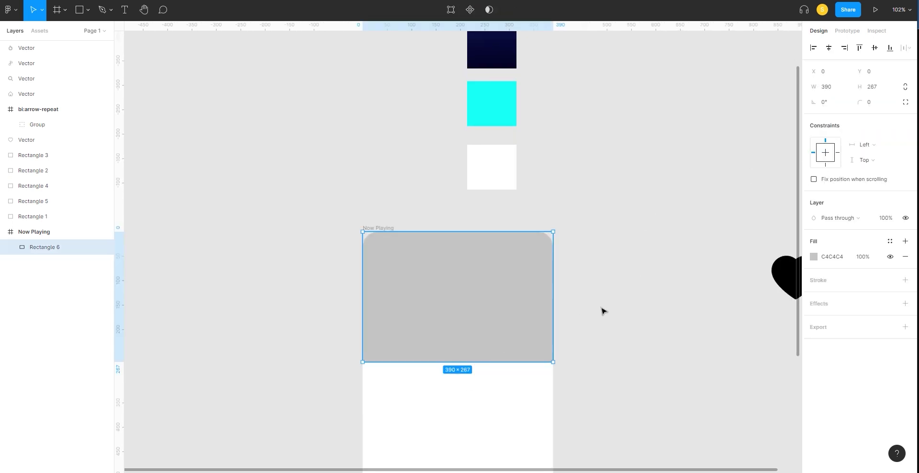
pyautogui.click(889, 240)
pyautogui.click(821, 317)
pyautogui.click(654, 317)
pyautogui.scroll(-1, 651, 316)
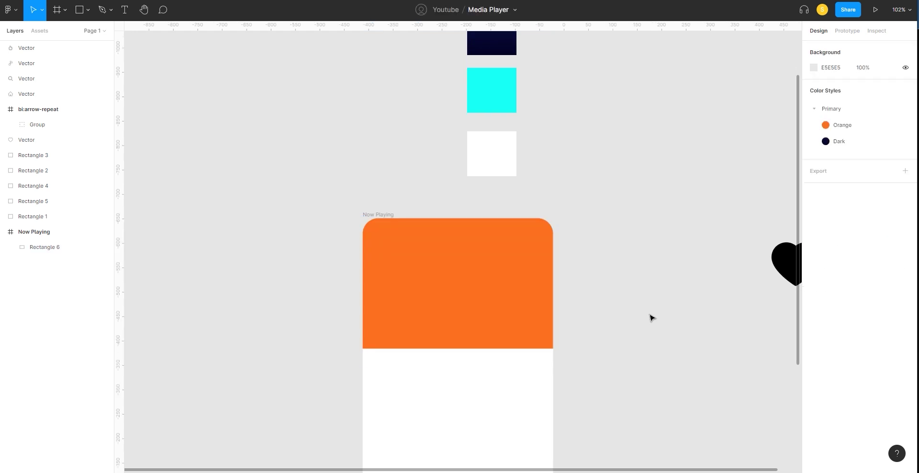
pyautogui.moveTo(548, 347); pyautogui.dragTo(537, 334)
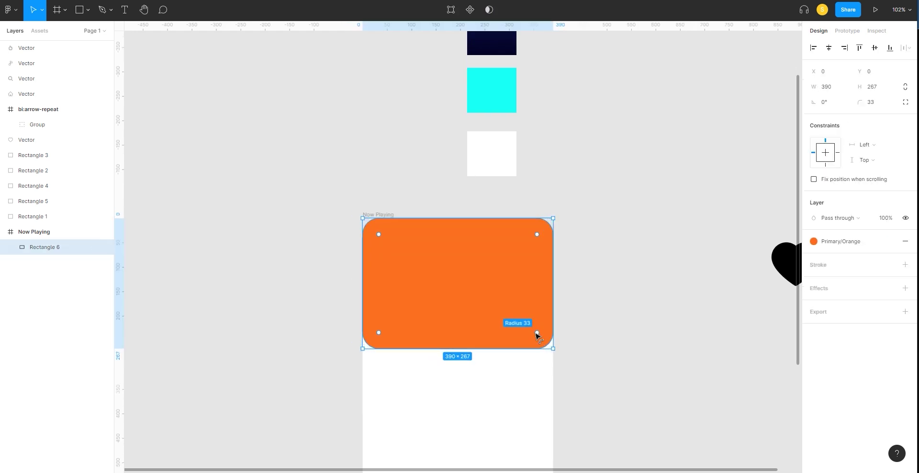
pyautogui.click(525, 380)
pyautogui.scroll(2, 504, 338)
# - Duplicate the header, set the copy to 50% opacity and offset it so a sliver shows
pyautogui.hotkey('ctrl', 'd')
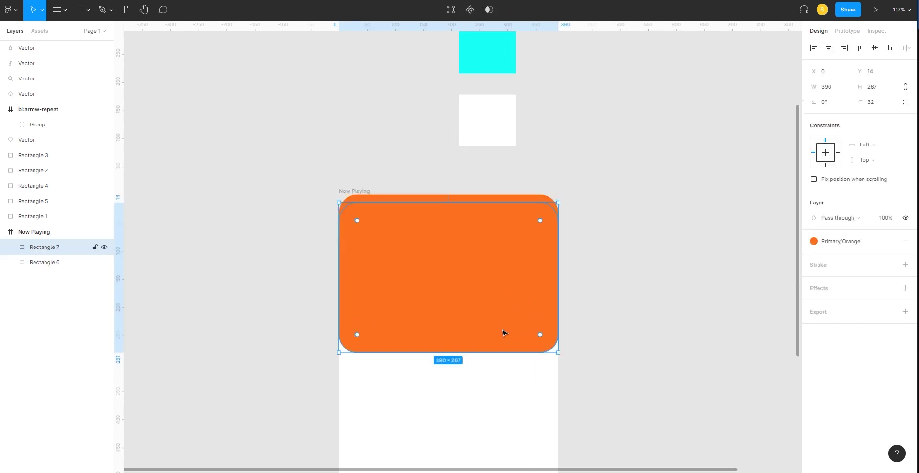
pyautogui.press('Escape')
pyautogui.moveTo(521, 354); pyautogui.dragTo(518, 348)
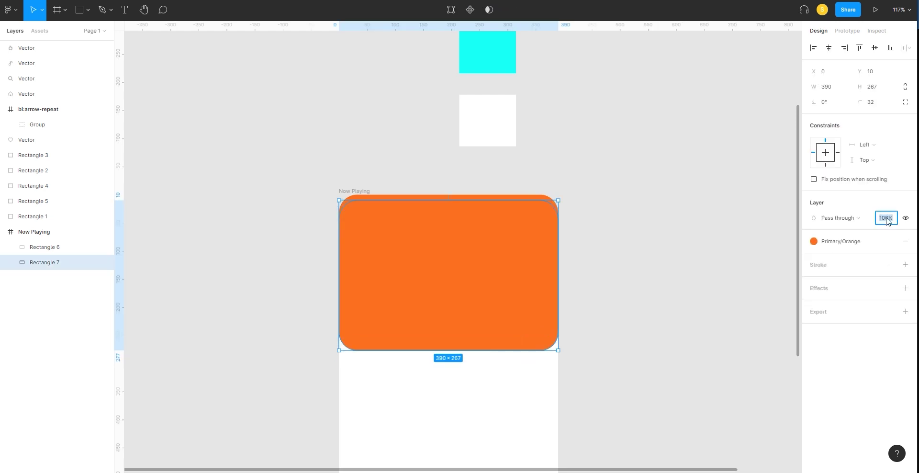
pyautogui.click(886, 218)
pyautogui.write('50')
pyautogui.press('Return')
pyautogui.click(590, 361)
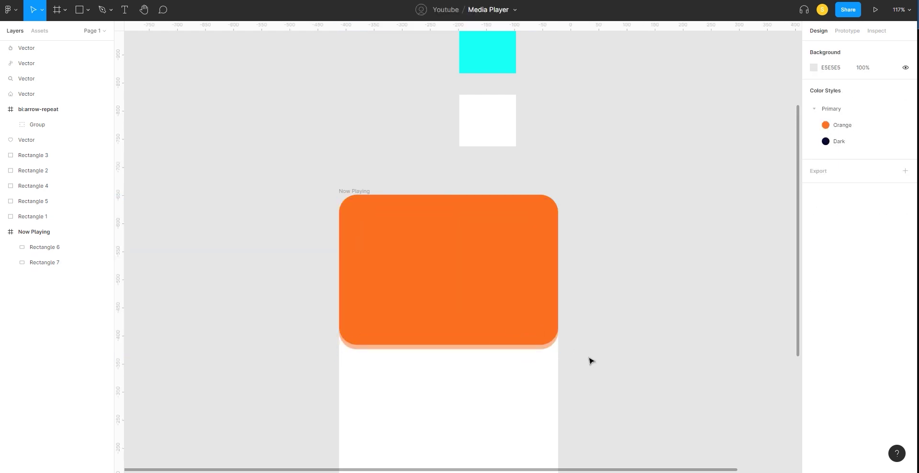
pyautogui.click(606, 366)
pyautogui.scroll(3, 582, 347)
pyautogui.moveTo(526, 355); pyautogui.dragTo(524, 352)
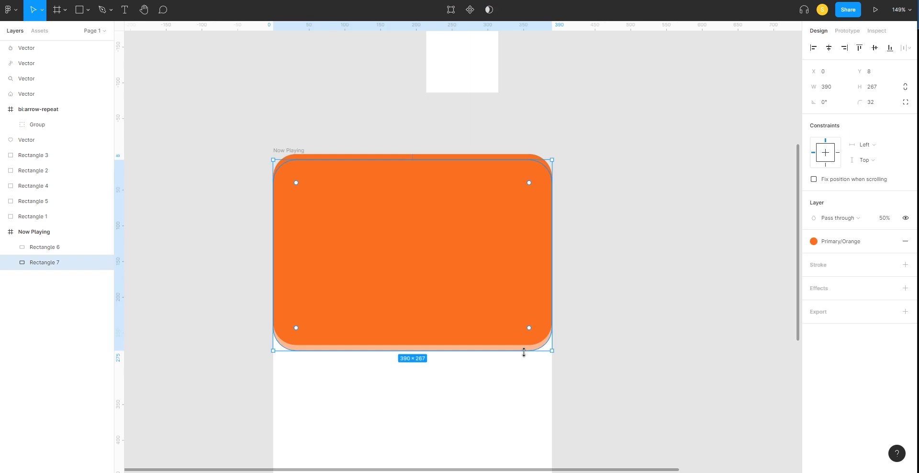
pyautogui.click(642, 332)
pyautogui.scroll(-3, 572, 380)
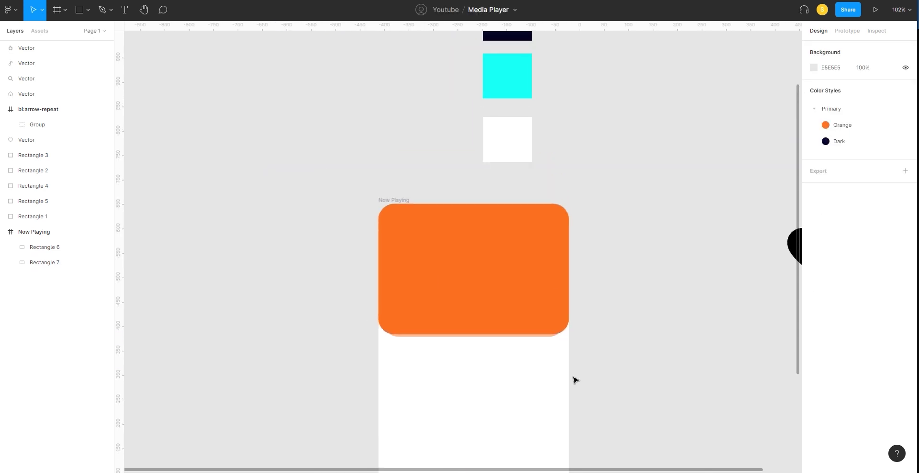
# - Apply the Primary/Dark colour style to the Now Playing frame's fill
pyautogui.click(500, 337)
pyautogui.click(537, 293)
pyautogui.scroll(-3, 538, 293)
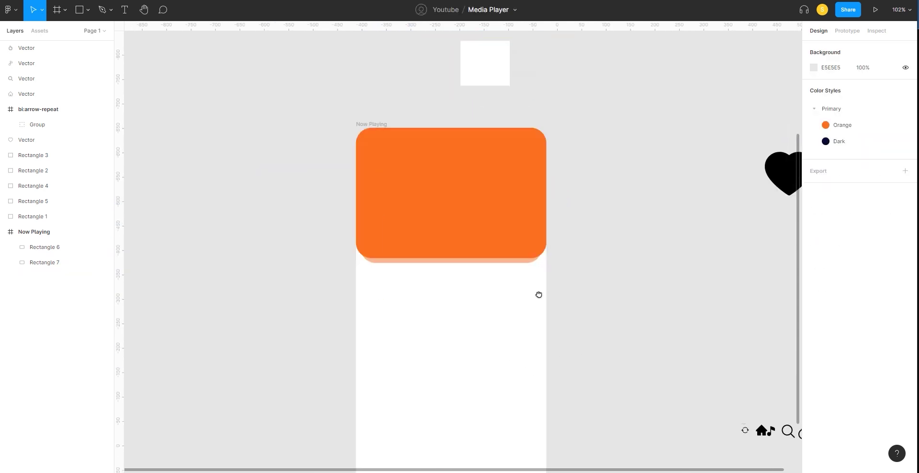
pyautogui.click(365, 109)
pyautogui.click(866, 334)
pyautogui.click(724, 394)
# - Undo the stray Dark fill and give the Now Playing frame the Primary/Dark fill
pyautogui.hotkey('ctrl', 'z')
pyautogui.click(890, 257)
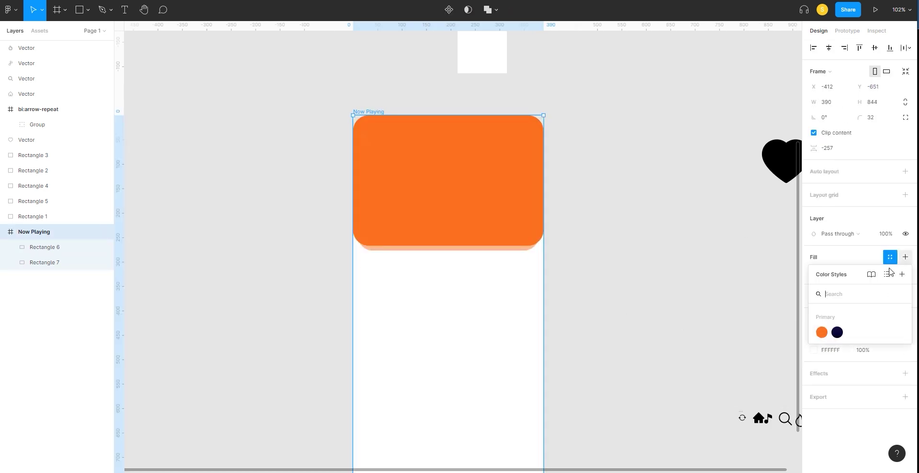
pyautogui.click(837, 330)
pyautogui.click(549, 296)
# - Insert a chevron-down icon onto the canvas with the Iconify plugin
pyautogui.click(8, 10)
pyautogui.click(144, 158)
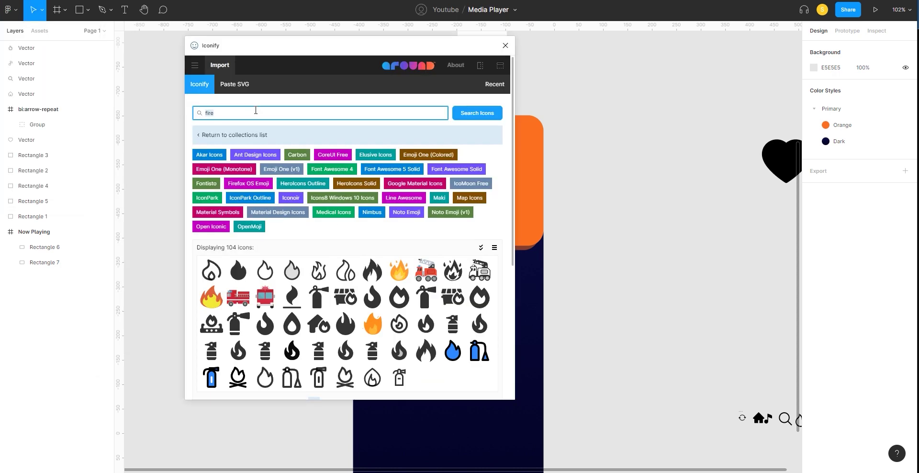
pyautogui.write('wn')
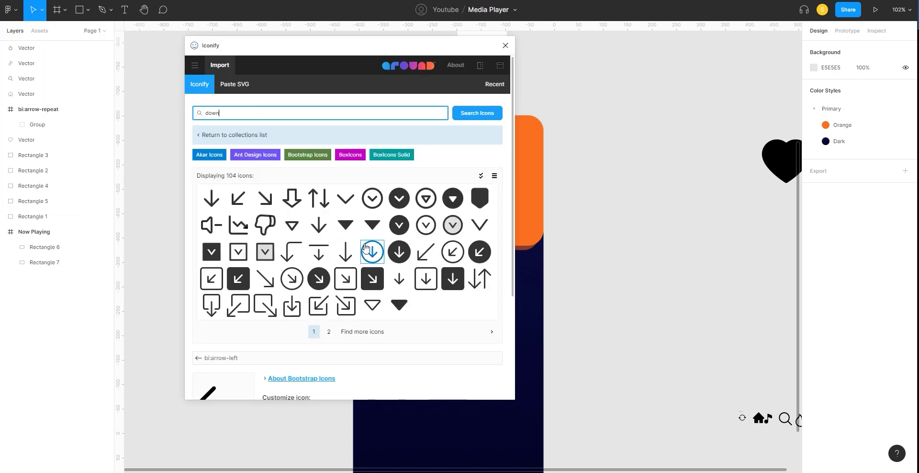
pyautogui.click(328, 332)
pyautogui.moveTo(294, 299); pyautogui.dragTo(601, 246)
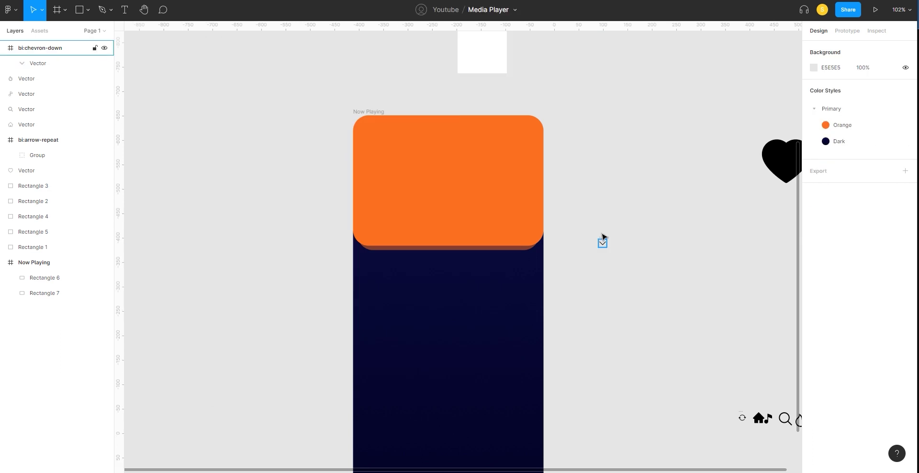
pyautogui.press('Escape')
# - Add a centred 4-column layout grid to the frame and move the chevron to its top-left
pyautogui.click(371, 113)
pyautogui.click(602, 155)
pyautogui.click(368, 113)
pyautogui.click(850, 196)
pyautogui.click(814, 211)
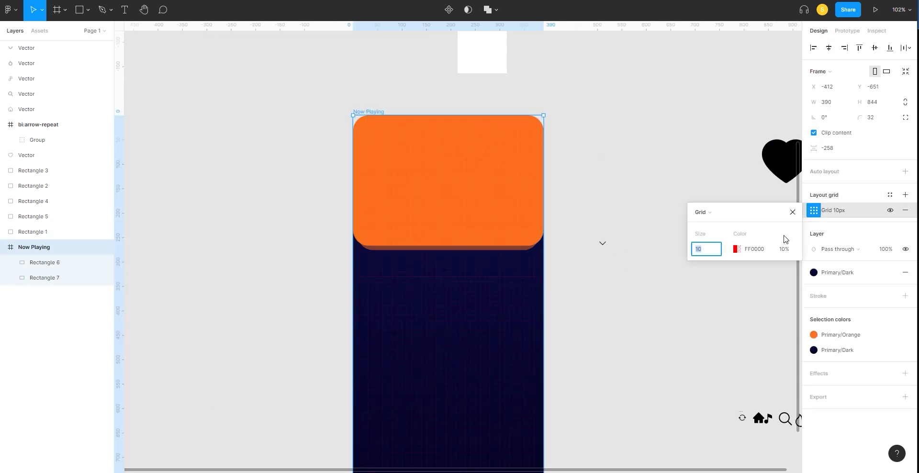
pyautogui.click(703, 211)
pyautogui.click(713, 227)
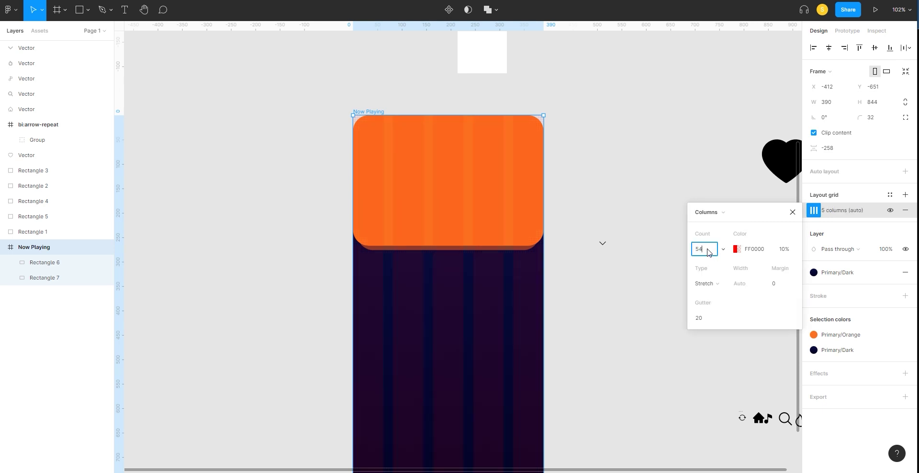
pyautogui.write('4')
pyautogui.click(719, 284)
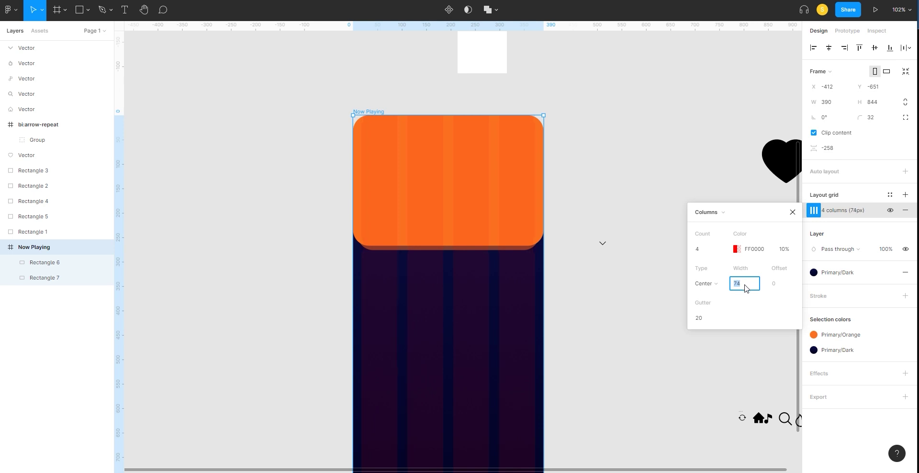
pyautogui.click(599, 267)
pyautogui.moveTo(603, 244); pyautogui.dragTo(365, 134)
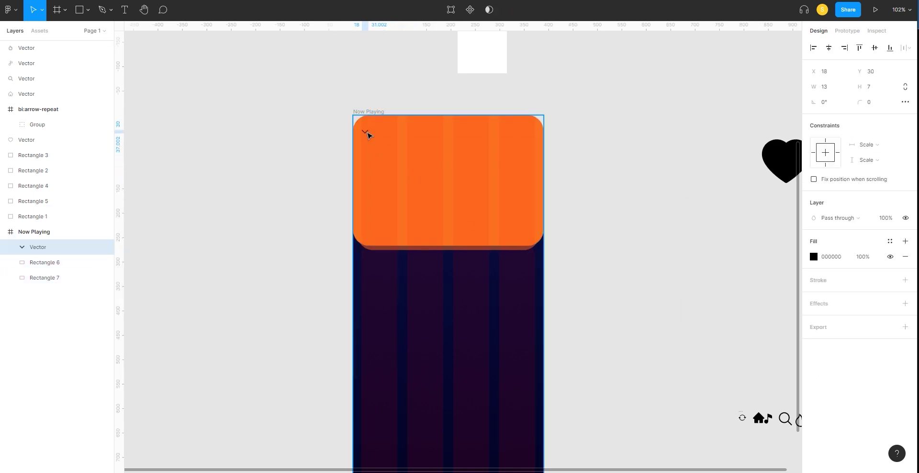
# - Save the white swatch as a White colour style
pyautogui.click(476, 51)
pyautogui.click(890, 160)
pyautogui.click(896, 181)
pyautogui.write('White')
pyautogui.press('Return')
pyautogui.press('Escape')
# - Apply the White style to the chevron icon and nudge it into place
pyautogui.click(364, 132)
pyautogui.scroll(5, 340, 134)
pyautogui.click(341, 143)
pyautogui.moveTo(341, 144); pyautogui.dragTo(338, 146)
pyautogui.press('Escape')
# - Add a 'Now Playing' title in Poppins Medium, centred horizontally in the header
pyautogui.press('t')
pyautogui.click(461, 139)
pyautogui.write('N')
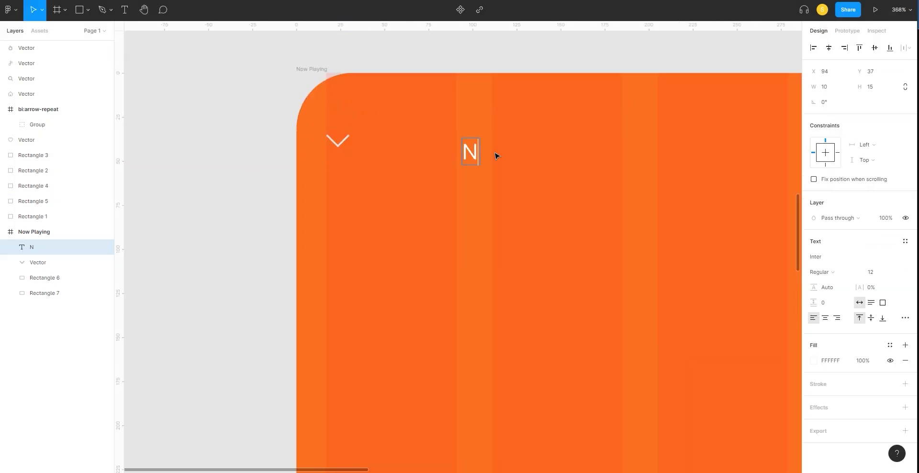
pyautogui.write('ing')
pyautogui.hotkey('ctrl', 'a')
pyautogui.click(837, 258)
pyautogui.write('Poppins')
pyautogui.press('Return')
pyautogui.click(827, 272)
pyautogui.click(842, 289)
pyautogui.click(828, 47)
pyautogui.press('Escape')
# - Draw stacked short lines beside the music note icon and shrink the note
pyautogui.scroll(-10, 617, 215)
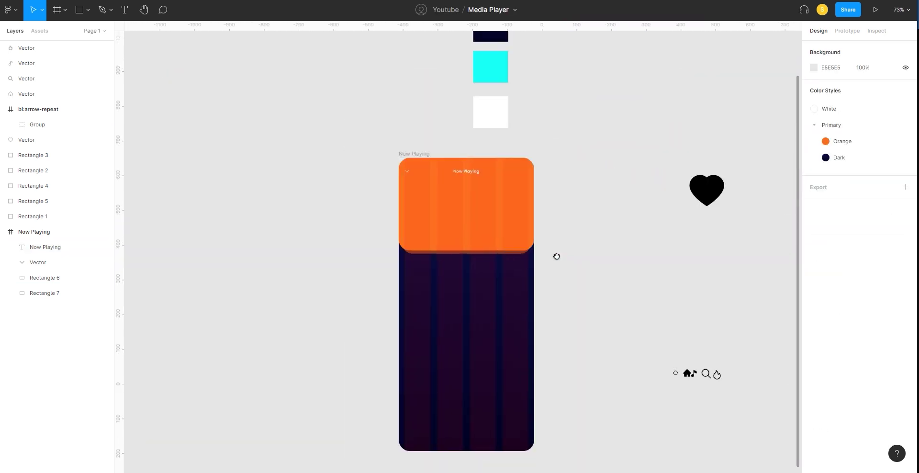
pyautogui.moveTo(683, 372); pyautogui.dragTo(549, 182)
pyautogui.scroll(10, 548, 182)
pyautogui.click(88, 9)
pyautogui.click(59, 43)
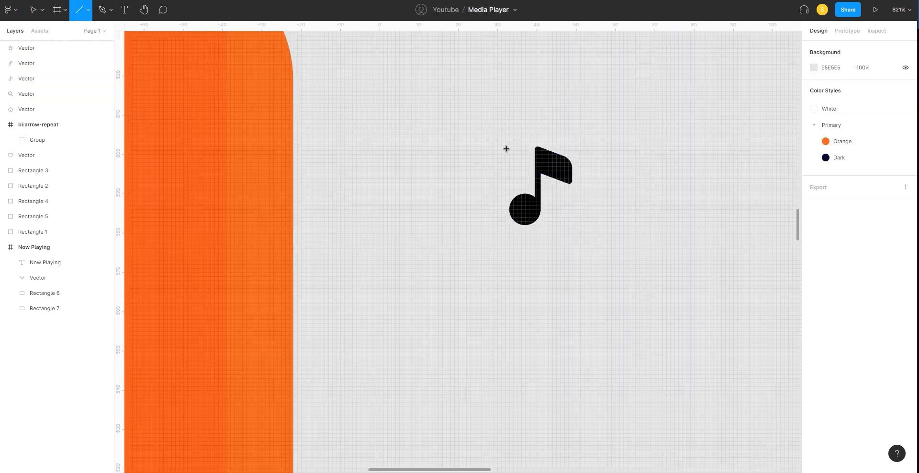
pyautogui.moveTo(520, 148)
pyautogui.mouseDown()
pyautogui.moveTo(478, 149)
pyautogui.moveTo(500, 164)
pyautogui.mouseUp()
pyautogui.press('Escape')
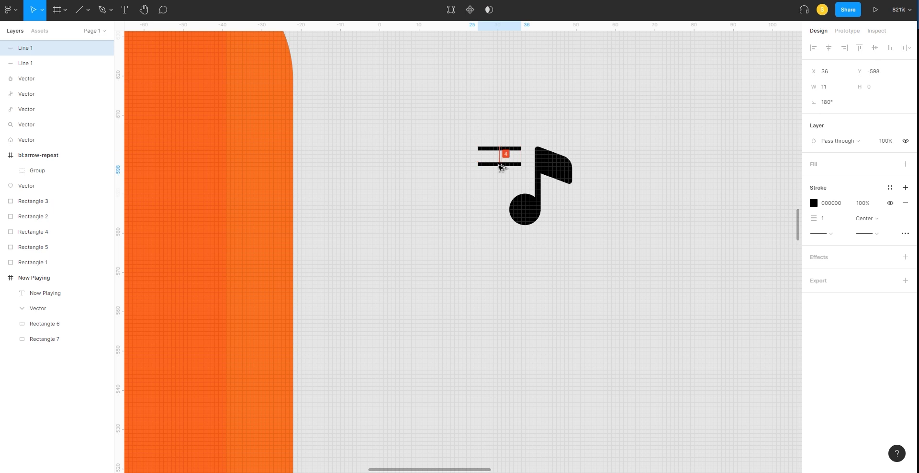
pyautogui.click(513, 174)
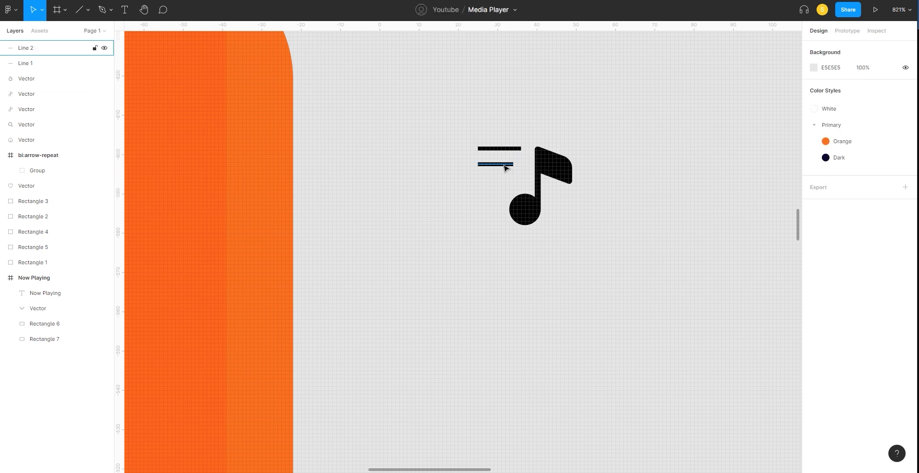
pyautogui.moveTo(506, 164)
pyautogui.mouseDown()
pyautogui.moveTo(510, 199)
pyautogui.moveTo(490, 212)
pyautogui.mouseUp()
pyautogui.click(502, 221)
pyautogui.click(526, 211)
pyautogui.moveTo(572, 225); pyautogui.dragTo(564, 217)
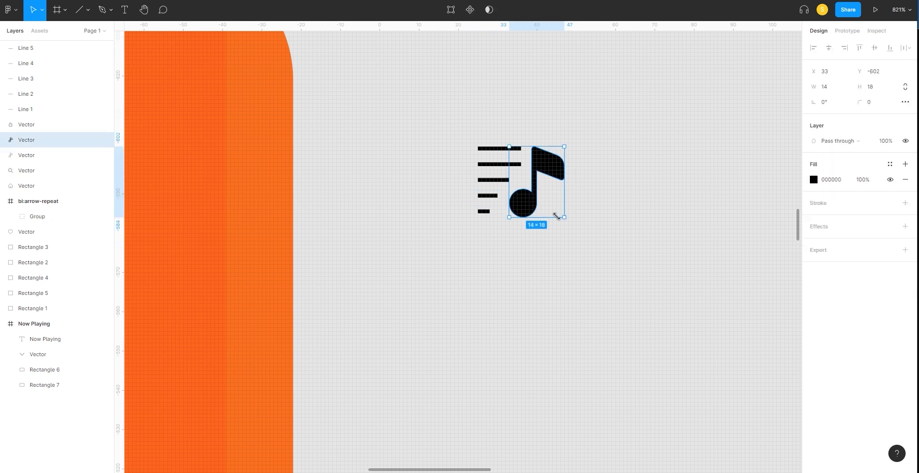
pyautogui.click(502, 240)
# - Outline the line strokes and group them with the music note
pyautogui.moveTo(502, 239); pyautogui.dragTo(467, 126)
pyautogui.rightClick(500, 168)
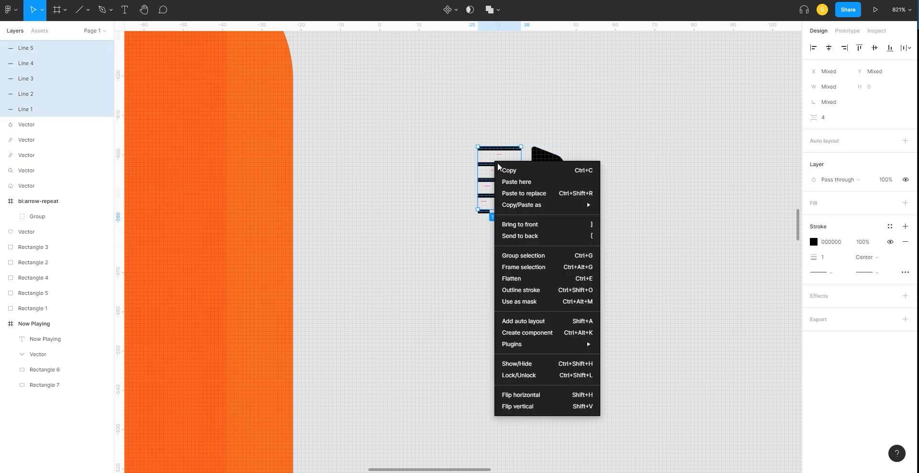
pyautogui.click(497, 288)
pyautogui.keyDown('shift'); pyautogui.click(545, 162); pyautogui.keyUp('shift')
pyautogui.hotkey('ctrl', 'g')
# - Fill the playlist icon group with White and move it to the header's top-right
pyautogui.click(521, 232)
pyautogui.click(521, 206)
pyautogui.click(889, 203)
pyautogui.click(828, 219)
pyautogui.scroll(-5, 498, 259)
pyautogui.hscroll(-3, 508, 186)
pyautogui.moveTo(553, 184)
pyautogui.mouseDown()
pyautogui.moveTo(554, 166)
pyautogui.moveTo(542, 154)
pyautogui.mouseUp()
pyautogui.click(622, 197)
pyautogui.scroll(-3, 621, 196)
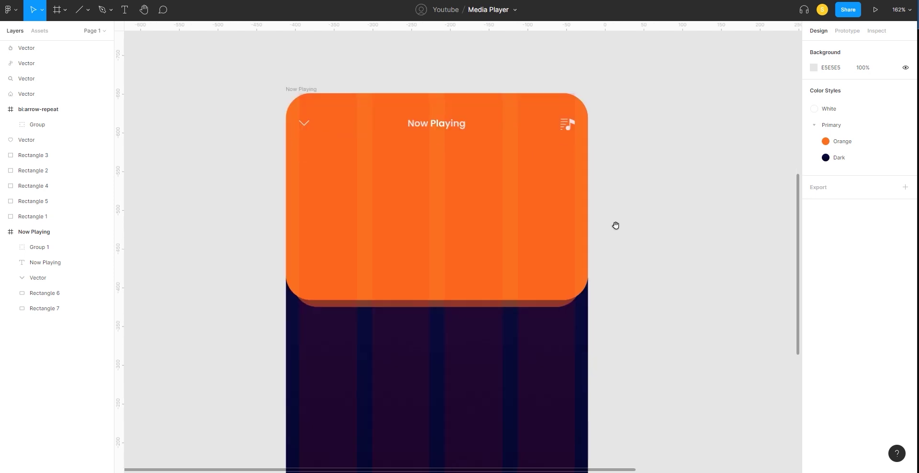
# - Draw a large circle over the header and move it higher in the frame
pyautogui.click(65, 9)
pyautogui.click(62, 67)
pyautogui.moveTo(424, 284); pyautogui.dragTo(544, 387)
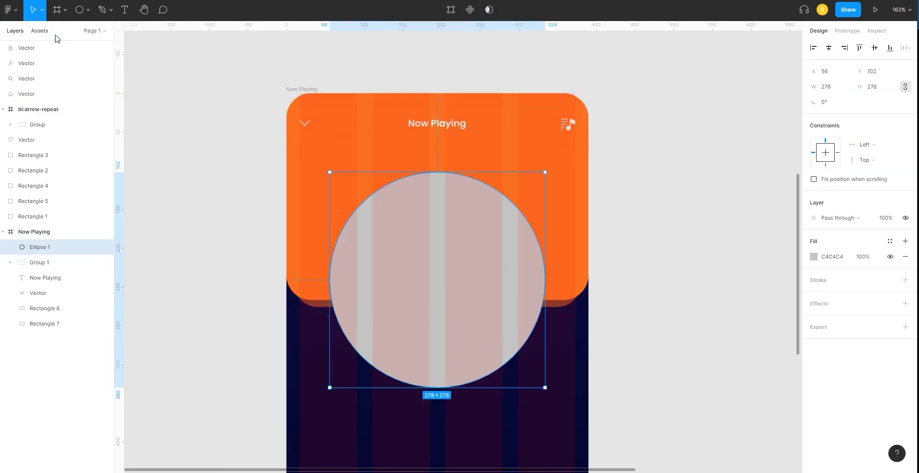
pyautogui.moveTo(455, 329); pyautogui.dragTo(453, 308)
pyautogui.scroll(8, 495, 293)
pyautogui.scroll(2, 589, 208)
pyautogui.scroll(-9, 635, 301)
# - Paste a copy of the circle and fill it with the Closer album-art image
pyautogui.hotkey('ctrl', 'v')
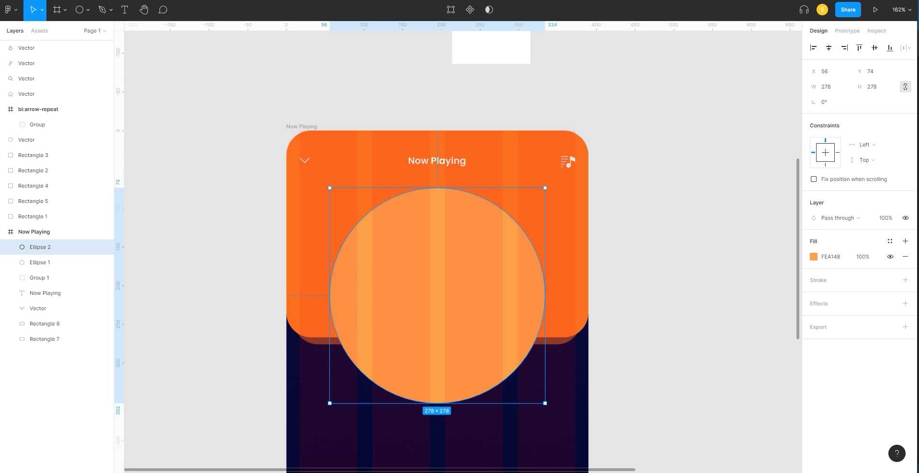
pyautogui.hotkey('ctrl', 'v')
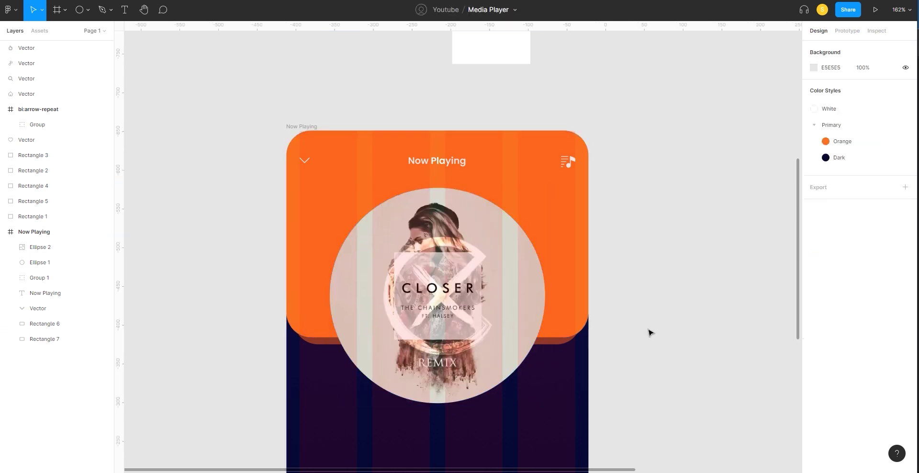
pyautogui.scroll(-1, 648, 332)
pyautogui.click(503, 276)
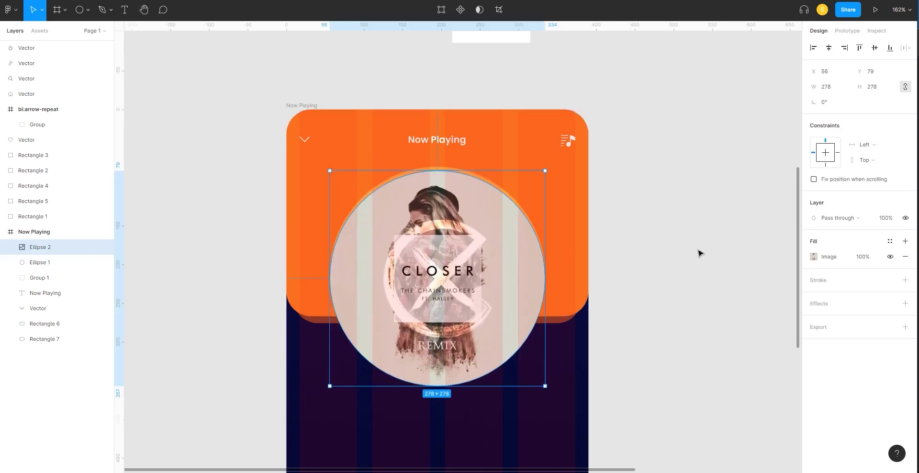
pyautogui.click(654, 256)
pyautogui.keyDown('ctrl'); pyautogui.scroll(-2, 662, 263); pyautogui.keyUp('ctrl')
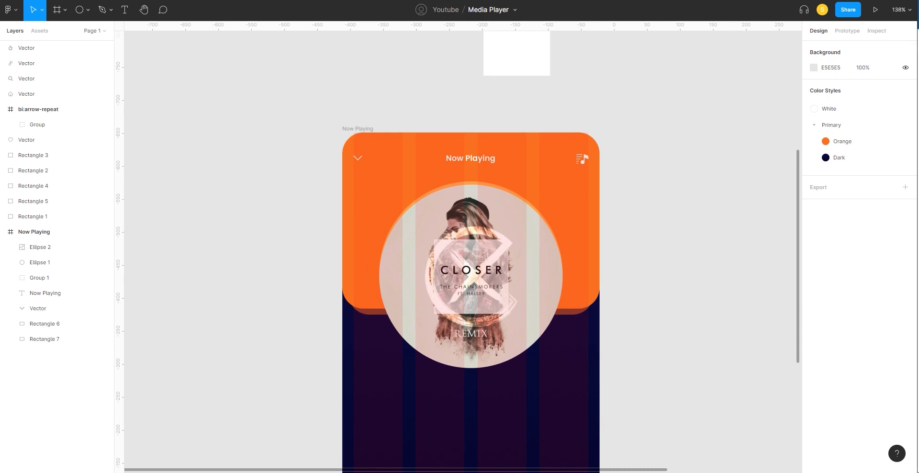
# - Place a copy of the heart vector in the frame, shrink it to icon size and colour it cyan
pyautogui.scroll(-3, 639, 371)
pyautogui.scroll(-2, 646, 363)
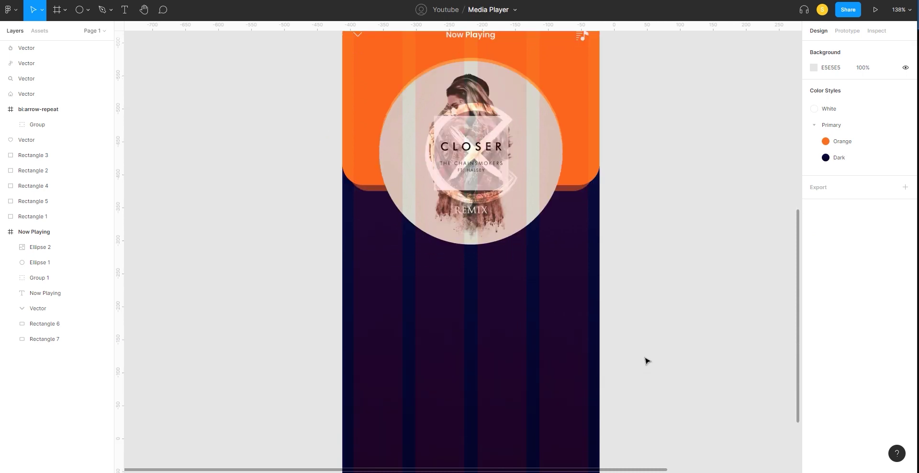
pyautogui.keyDown('ctrl'); pyautogui.scroll(-3, 622, 282); pyautogui.keyUp('ctrl')
pyautogui.hscroll(2, 739, 360)
pyautogui.moveTo(766, 113)
pyautogui.keyDown('alt'); pyautogui.mouseDown()
pyautogui.moveTo(380, 287)
pyautogui.moveTo(367, 264)
pyautogui.mouseUp(); pyautogui.keyUp('alt')
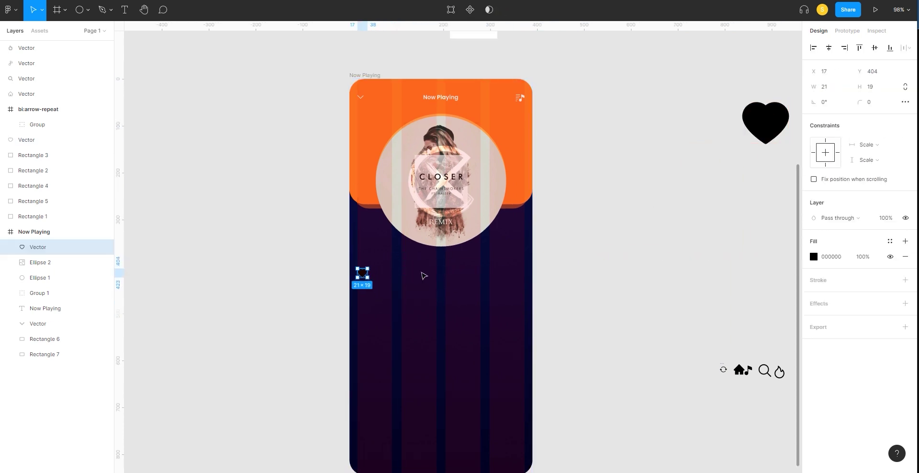
pyautogui.scroll(4, 421, 272)
pyautogui.press('i')
pyautogui.click(483, 180)
pyautogui.scroll(-4, 604, 360)
pyautogui.click(604, 360)
pyautogui.keyDown('ctrl'); pyautogui.scroll(5, 414, 304); pyautogui.keyUp('ctrl')
pyautogui.click(38, 247)
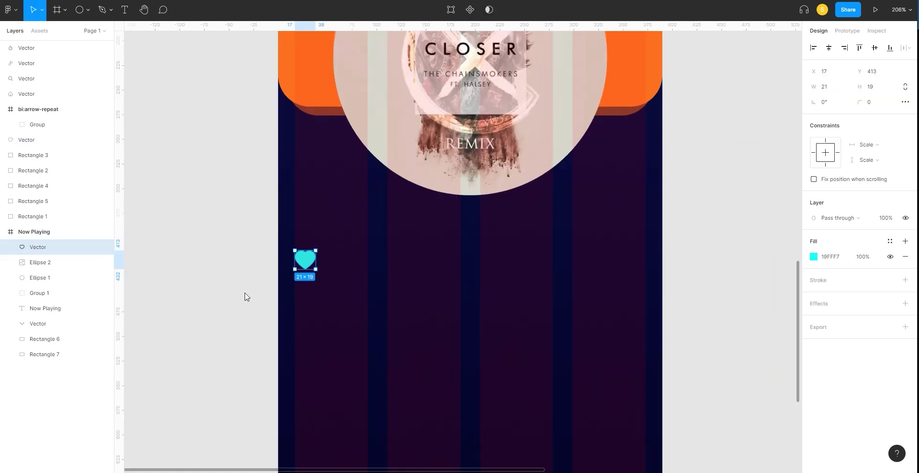
# - Add a horizontally centred 36pt 'Closer' song title beside the heart and nudge it up
pyautogui.press('t')
pyautogui.click(423, 256)
pyautogui.write('er')
pyautogui.press('Escape')
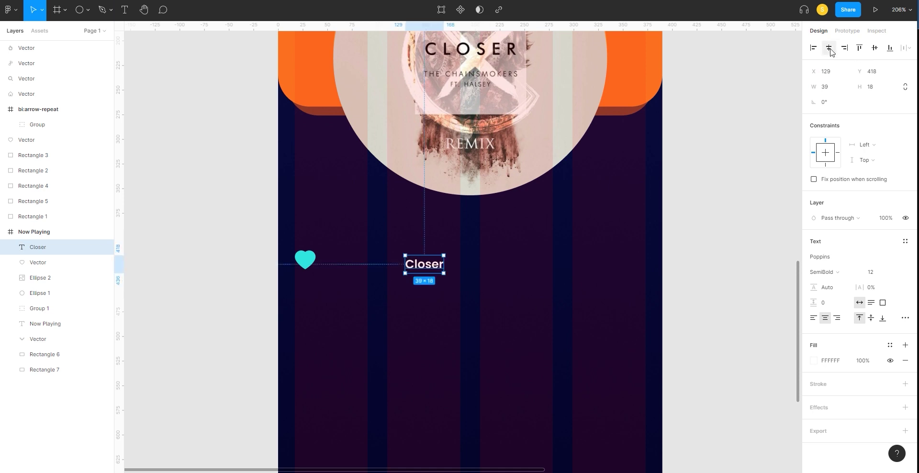
pyautogui.click(829, 48)
pyautogui.write('36')
pyautogui.press('Return')
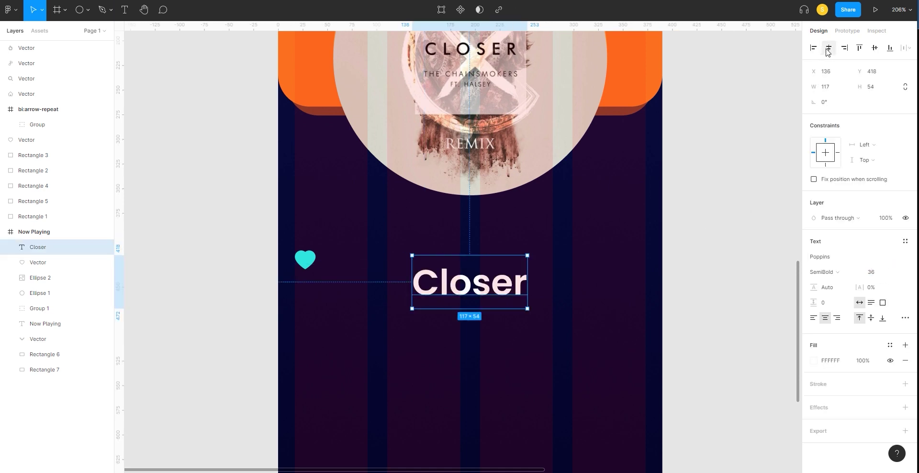
pyautogui.moveTo(490, 293); pyautogui.dragTo(491, 270)
pyautogui.press('Return')
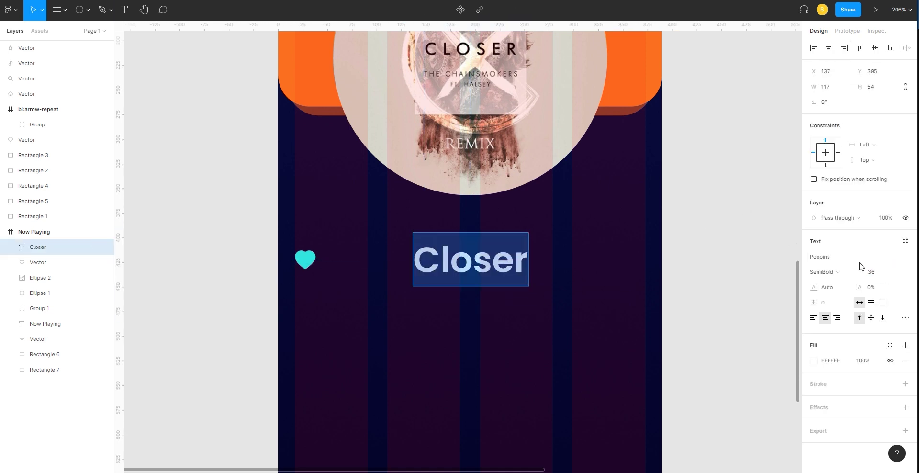
pyautogui.click(697, 328)
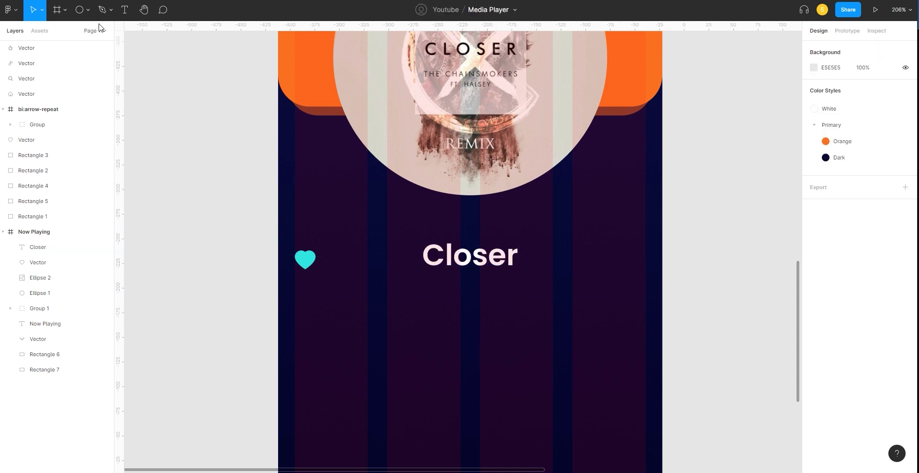
# - Draw three tiny ellipse dots in a row right of the title and group them
pyautogui.press('o')
pyautogui.moveTo(524, 246); pyautogui.dragTo(529, 252)
pyautogui.scroll(5, 533, 251)
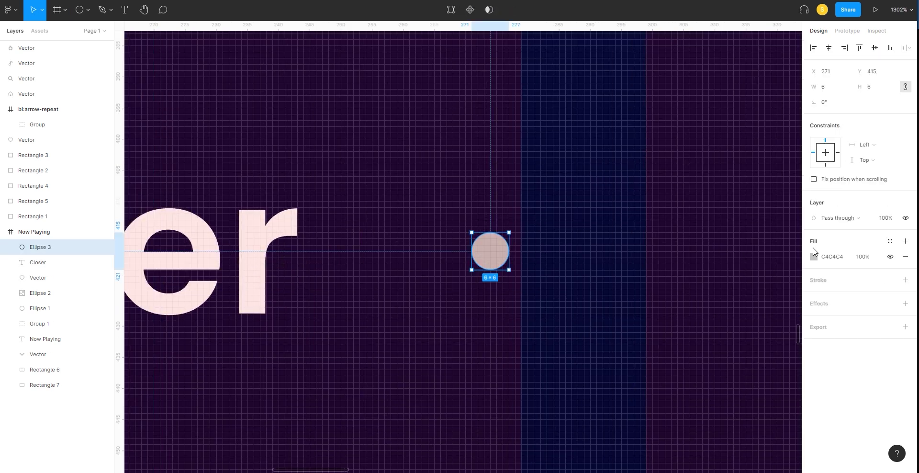
pyautogui.press('Tab')
pyautogui.click(487, 249)
pyautogui.moveTo(493, 249); pyautogui.dragTo(530, 251)
pyautogui.hotkey('ctrl', 'd')
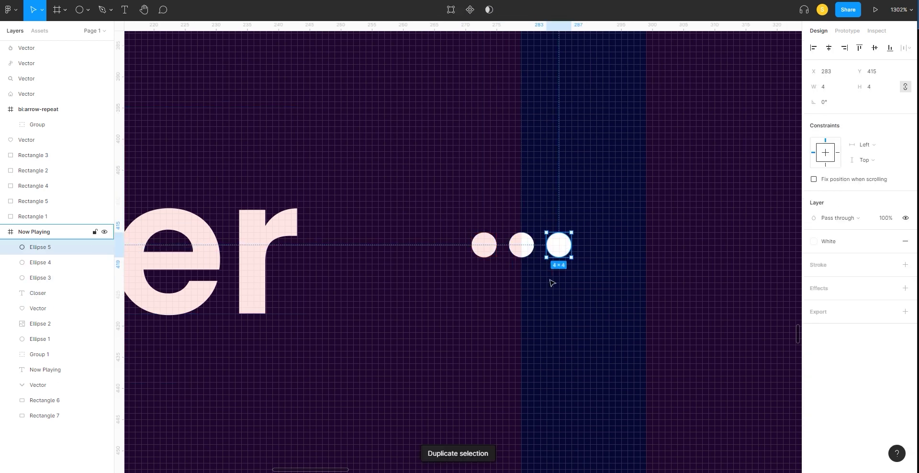
pyautogui.scroll(-10, 550, 281)
pyautogui.scroll(8, 687, 303)
pyautogui.hotkey('ctrl', 'g')
# - Shrink the three-dot group slightly and position it beside the title
pyautogui.scroll(5, 523, 276)
pyautogui.moveTo(545, 272)
pyautogui.mouseDown()
pyautogui.moveTo(509, 260)
pyautogui.moveTo(605, 258)
pyautogui.mouseUp()
pyautogui.scroll(-5, 530, 259)
pyautogui.scroll(-5, 530, 258)
pyautogui.scroll(-3, 605, 258)
pyautogui.press('Escape')
pyautogui.moveTo(655, 270); pyautogui.dragTo(652, 264)
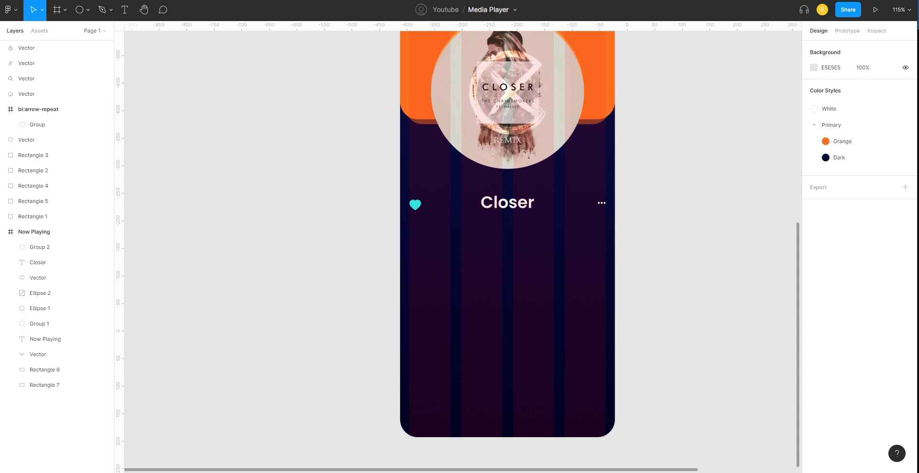
# - Duplicate the Closer title just below itself
pyautogui.scroll(4, 506, 211)
pyautogui.moveTo(524, 173); pyautogui.dragTo(529, 207)
pyautogui.doubleClick(519, 213)
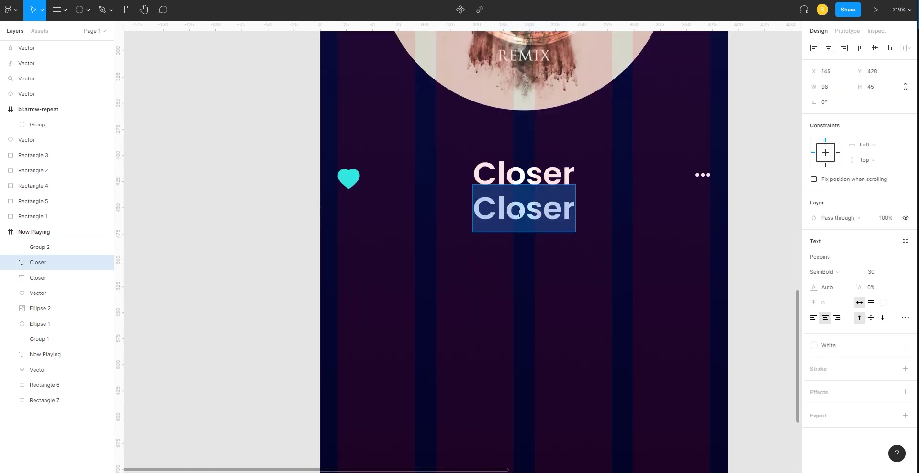
# - Retype the copied title as 'The Chainsmokers Ft. Halsey' at 12pt
pyautogui.write('The Chainsmokers')
pyautogui.hotkey('ctrl', 'a')
pyautogui.click(871, 272)
pyautogui.write('12')
pyautogui.press('Return')
pyautogui.write('f')
pyautogui.press('BackSpace')
pyautogui.write('Ft. Hals')
pyautogui.press('BackSpace')
pyautogui.write('lsey')
# - Set the artist line to Regular weight, move it slightly lower and colour it dim grey
pyautogui.hotkey('ctrl', 'a')
pyautogui.click(821, 272)
pyautogui.click(820, 249)
pyautogui.press('Escape')
pyautogui.moveTo(561, 198); pyautogui.dragTo(561, 207)
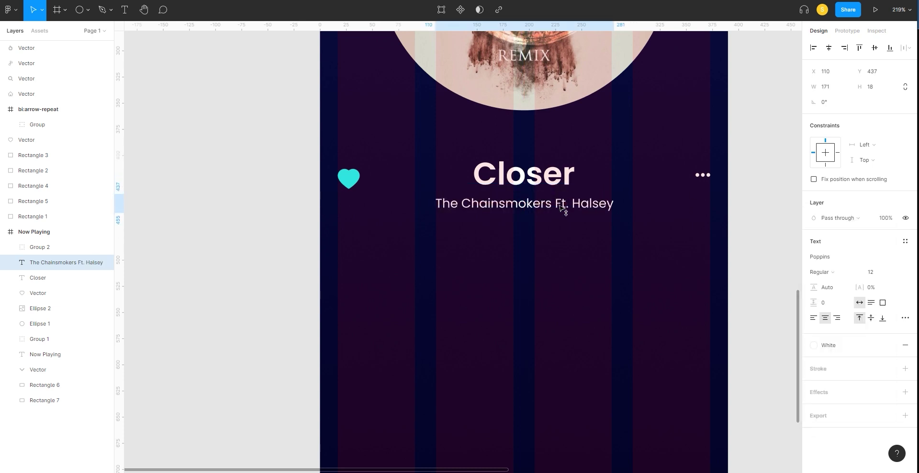
pyautogui.click(726, 306)
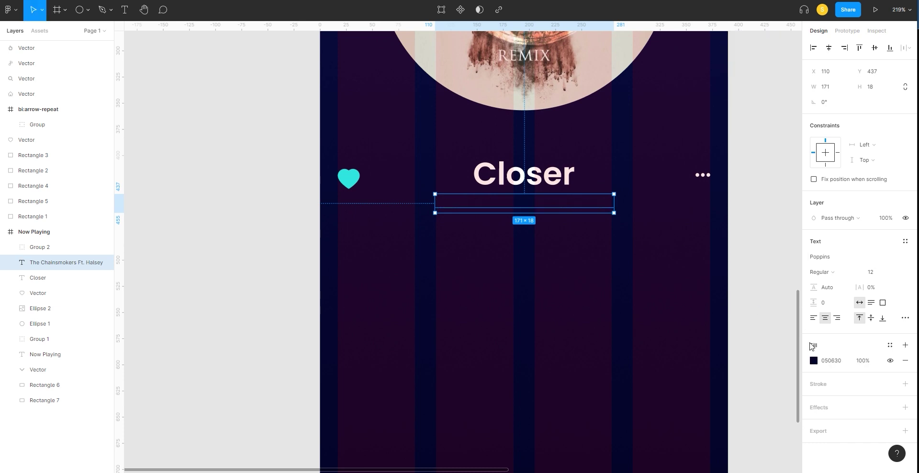
pyautogui.click(812, 361)
pyautogui.moveTo(765, 318)
pyautogui.mouseDown()
pyautogui.moveTo(715, 309)
pyautogui.moveTo(728, 287)
pyautogui.mouseUp()
pyautogui.click(775, 115)
pyautogui.scroll(-3, 721, 279)
pyautogui.scroll(2, 722, 278)
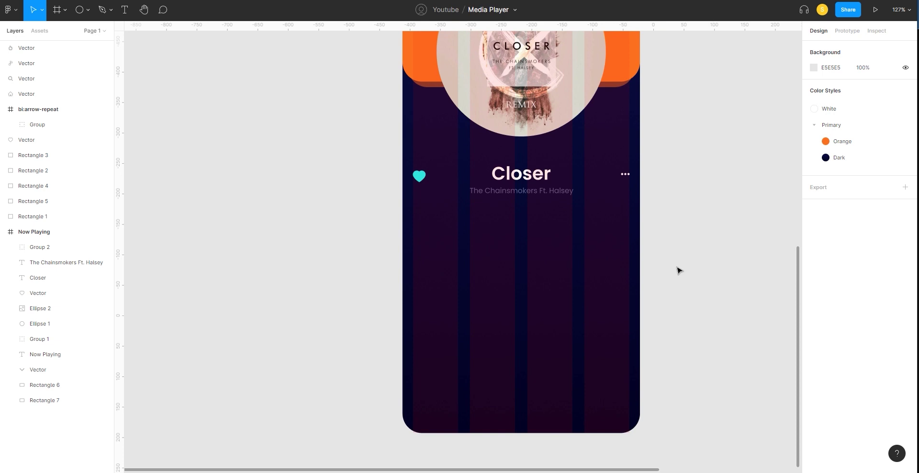
pyautogui.scroll(2, 677, 268)
pyautogui.scroll(2, 690, 343)
# - Draw rounded vertical waveform bars of varied heights and duplicate them to the right
pyautogui.click(88, 9)
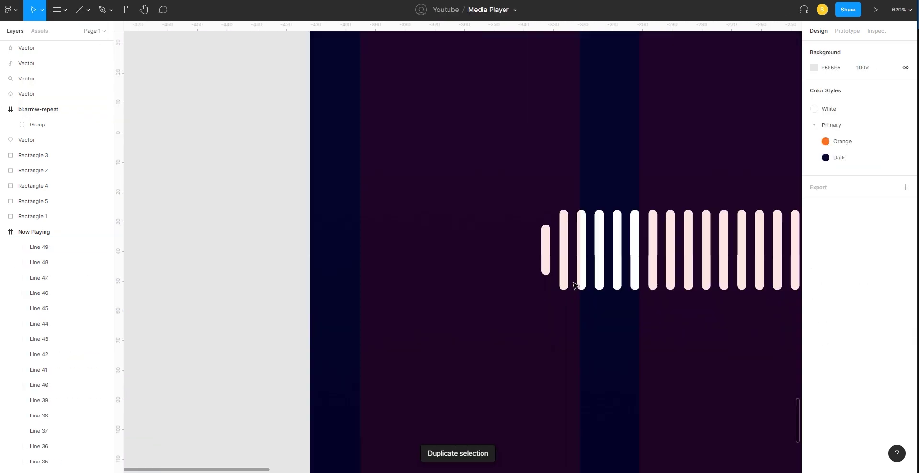
pyautogui.moveTo(617, 290); pyautogui.dragTo(613, 330)
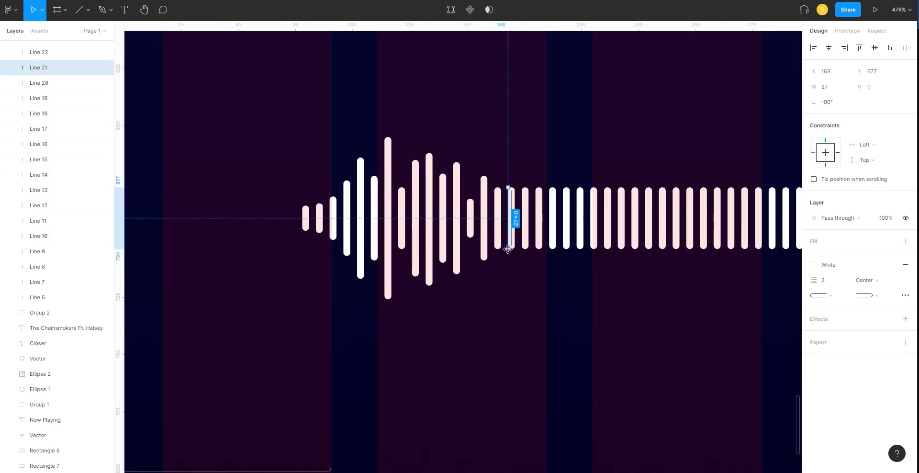
pyautogui.moveTo(508, 248)
pyautogui.mouseDown()
pyautogui.moveTo(660, 248)
pyautogui.moveTo(677, 287)
pyautogui.mouseUp()
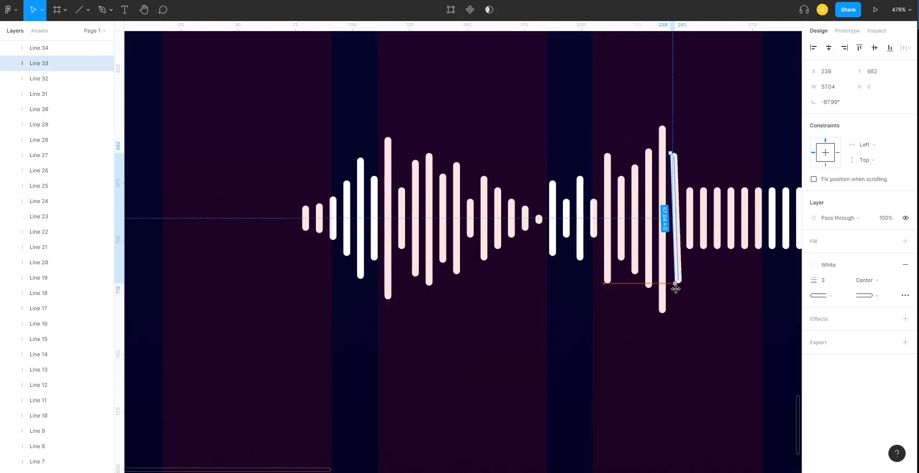
pyautogui.press('Escape')
pyautogui.click(455, 195)
pyautogui.scroll(5, 455, 194)
pyautogui.moveTo(472, 242); pyautogui.dragTo(527, 232)
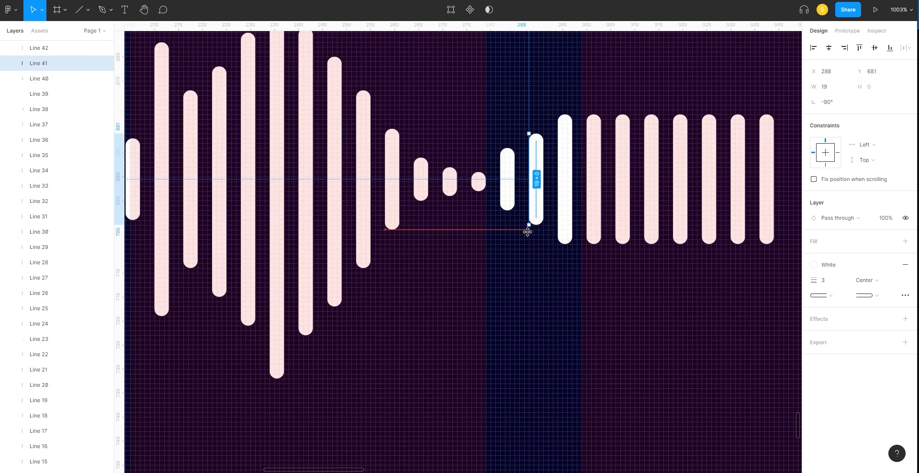
pyautogui.hotkey('ctrl', 'd')
pyautogui.hotkey('ctrl', 'd')
pyautogui.hotkey('ctrl', 'd')
# - Shorten the right-hand waveform bars one by one
pyautogui.scroll(-5, 691, 279)
pyautogui.scroll(4, 589, 225)
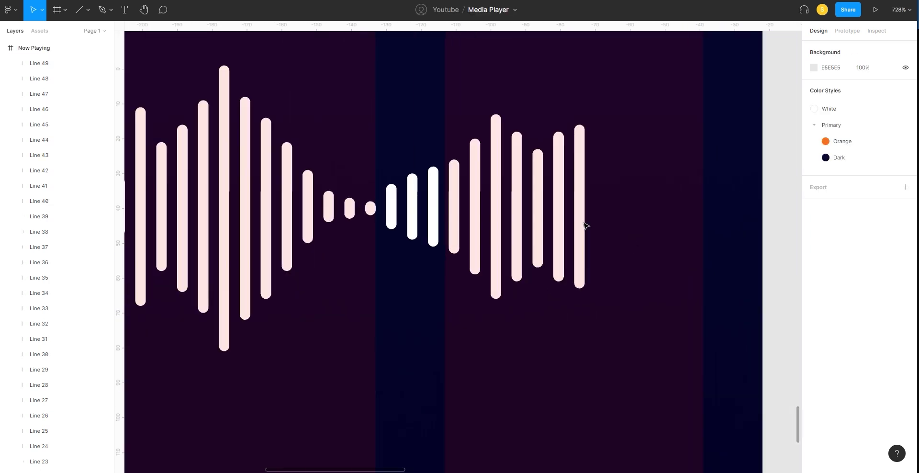
pyautogui.scroll(-5, 709, 321)
pyautogui.scroll(5, 688, 307)
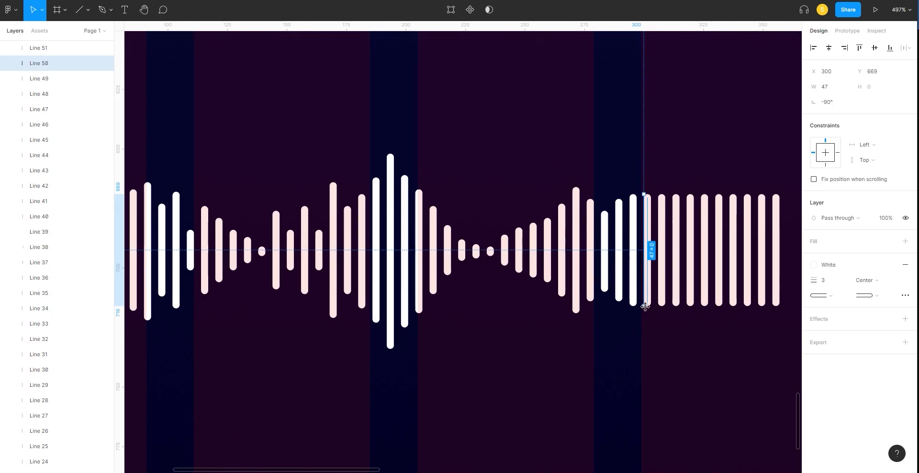
pyautogui.click(688, 306)
pyautogui.moveTo(688, 306)
pyautogui.mouseDown()
pyautogui.moveTo(758, 292)
pyautogui.moveTo(775, 249)
pyautogui.mouseUp()
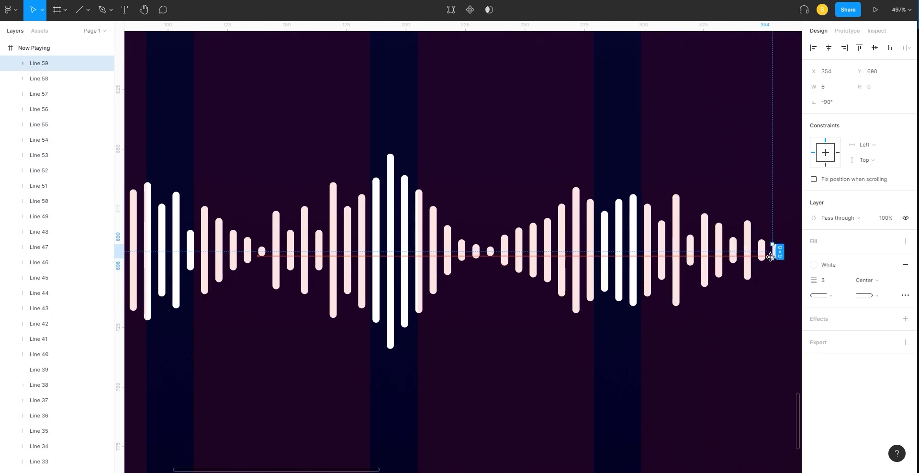
pyautogui.scroll(8, 775, 249)
pyautogui.scroll(-10, 748, 234)
# - Set the right-hand bars to 50% opacity and group all the waveform bars
pyautogui.moveTo(598, 232); pyautogui.dragTo(734, 344)
pyautogui.click(883, 256)
pyautogui.write('50')
pyautogui.press('Return')
pyautogui.click(722, 352)
pyautogui.scroll(-3, 662, 353)
pyautogui.hotkey('ctrl', 'g')
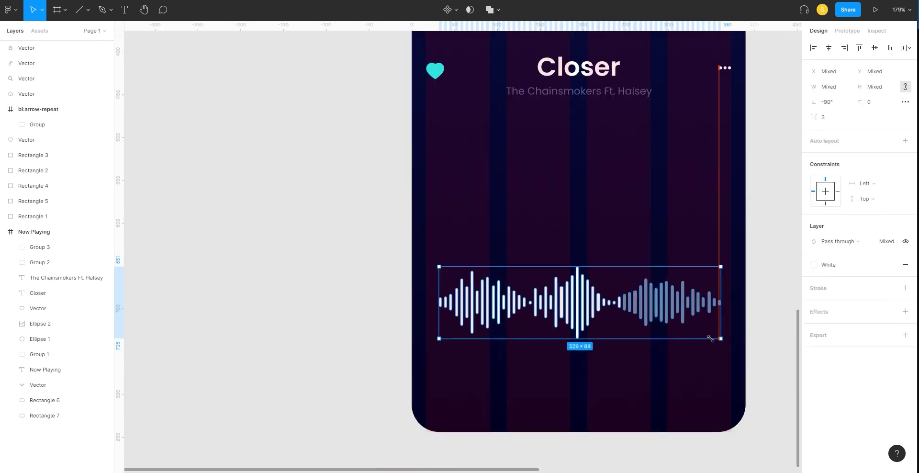
# - Add a 2:04 time label and move it to the waveform's left end
pyautogui.scroll(3, 676, 374)
pyautogui.scroll(-5, 479, 306)
pyautogui.moveTo(715, 349); pyautogui.dragTo(672, 339)
pyautogui.scroll(3, 713, 342)
pyautogui.click(546, 412)
pyautogui.write('2:04')
pyautogui.moveTo(525, 409); pyautogui.dragTo(389, 320)
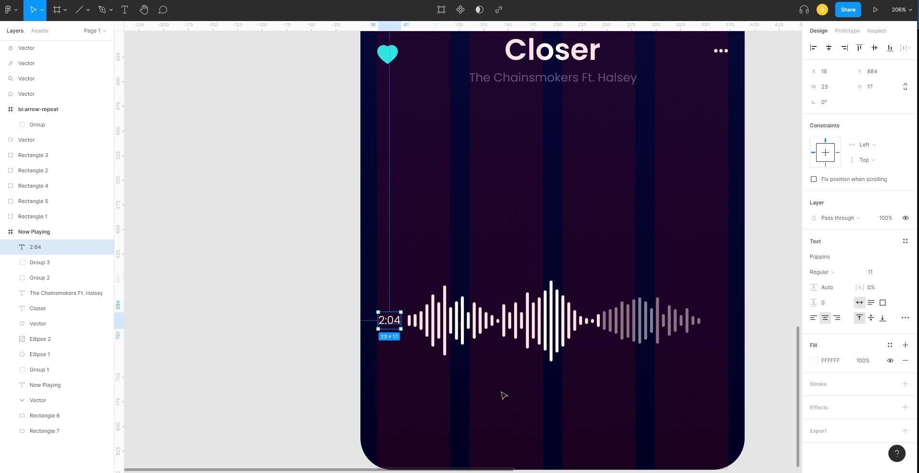
# - Copy the time to the waveform's right end as 3:40 and group both times with the waveform
pyautogui.keyDown('alt'); pyautogui.moveTo(388, 320); pyautogui.dragTo(717, 323); pyautogui.keyUp('alt')
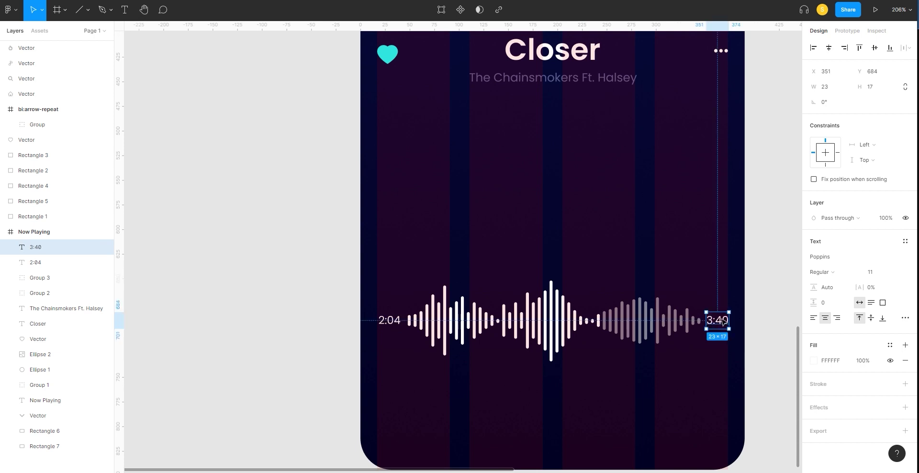
pyautogui.keyDown('shift'); pyautogui.click(39, 277); pyautogui.keyUp('shift')
pyautogui.hotkey('ctrl', 'g')
pyautogui.scroll(3, 607, 335)
pyautogui.moveTo(607, 425); pyautogui.dragTo(608, 264)
pyautogui.hotkey('shift', '1')
pyautogui.click(768, 311)
pyautogui.keyDown('ctrl'); pyautogui.scroll(3, 621, 313); pyautogui.keyUp('ctrl')
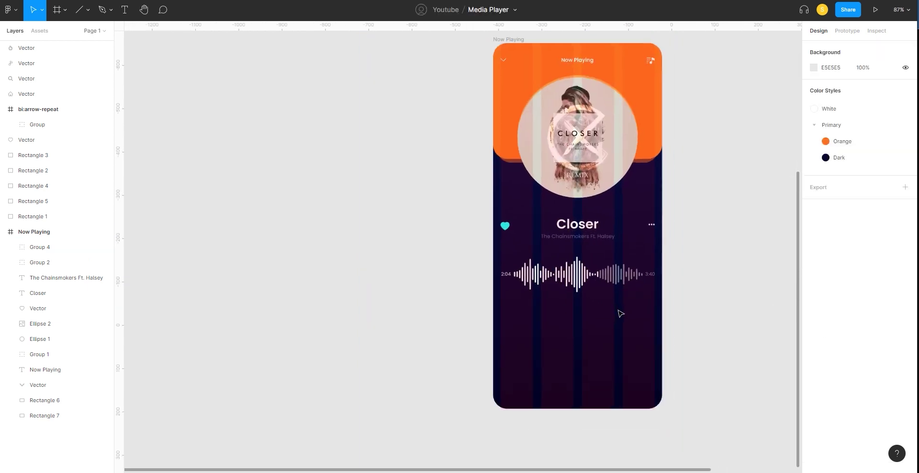
# - Give the cyan heart a drop shadow with opacity lowered to 10
pyautogui.scroll(-2, 617, 316)
pyautogui.hscroll(1, 603, 297)
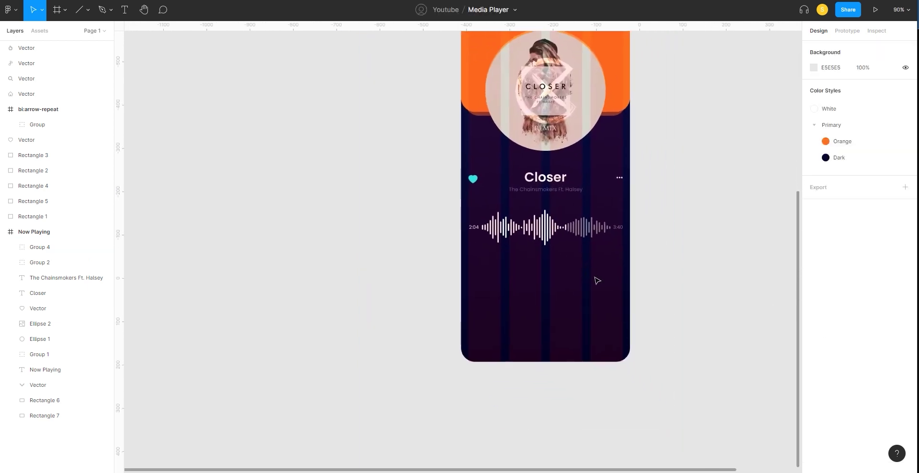
pyautogui.click(561, 231)
pyautogui.moveTo(660, 278); pyautogui.dragTo(466, 165)
pyautogui.press('Escape')
pyautogui.scroll(5, 471, 170)
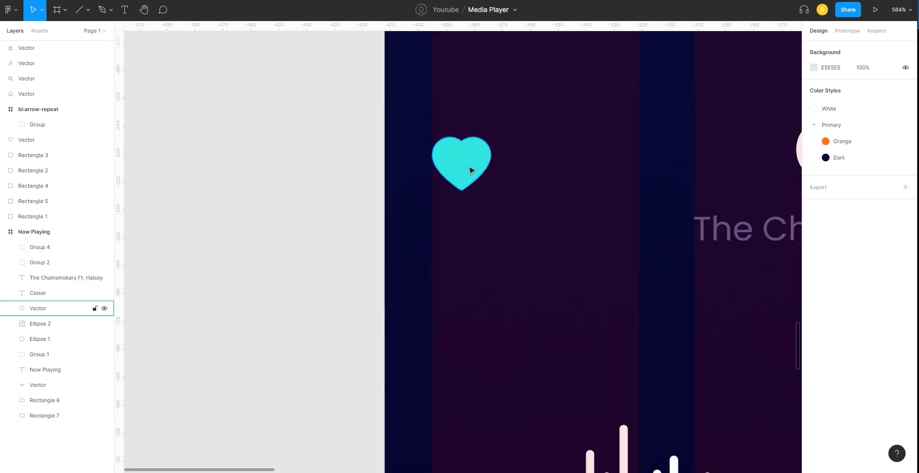
pyautogui.click(471, 170)
pyautogui.click(825, 304)
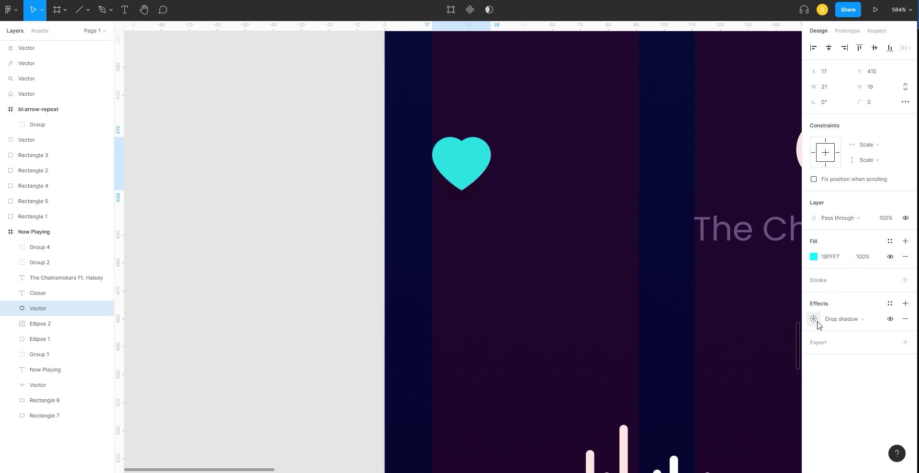
pyautogui.click(814, 319)
pyautogui.click(746, 373)
pyautogui.write('10')
pyautogui.press('Return')
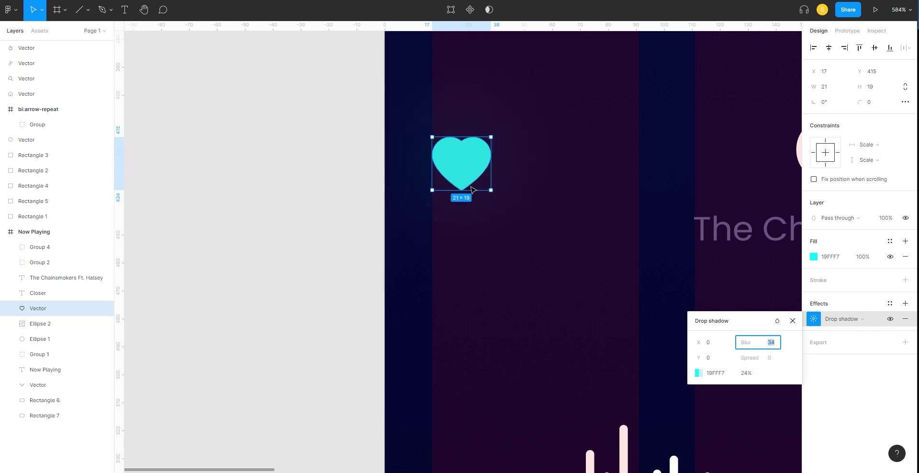
pyautogui.press('Escape')
pyautogui.press('Escape')
# - Hide the frame's column layout grid and recheck the heart's drop shadow settings
pyautogui.keyDown('ctrl'); pyautogui.scroll(-10, 526, 263); pyautogui.keyUp('ctrl')
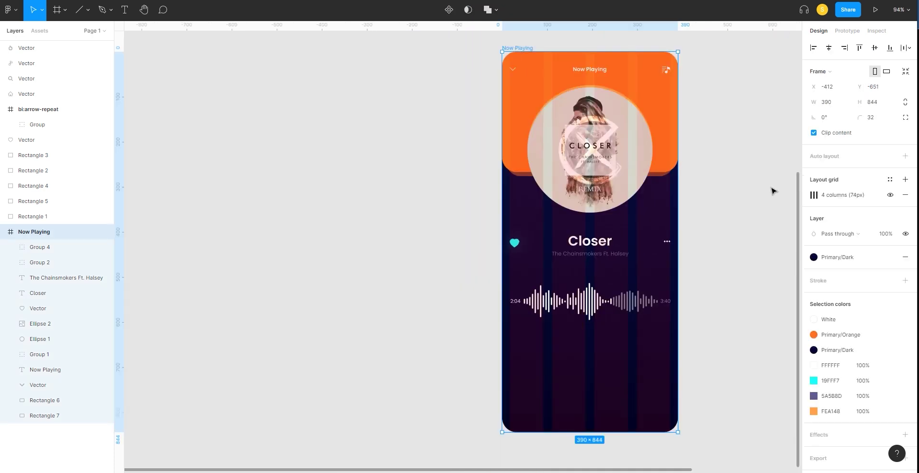
pyautogui.click(889, 195)
pyautogui.keyDown('ctrl'); pyautogui.scroll(5, 628, 298); pyautogui.keyUp('ctrl')
pyautogui.press('Escape')
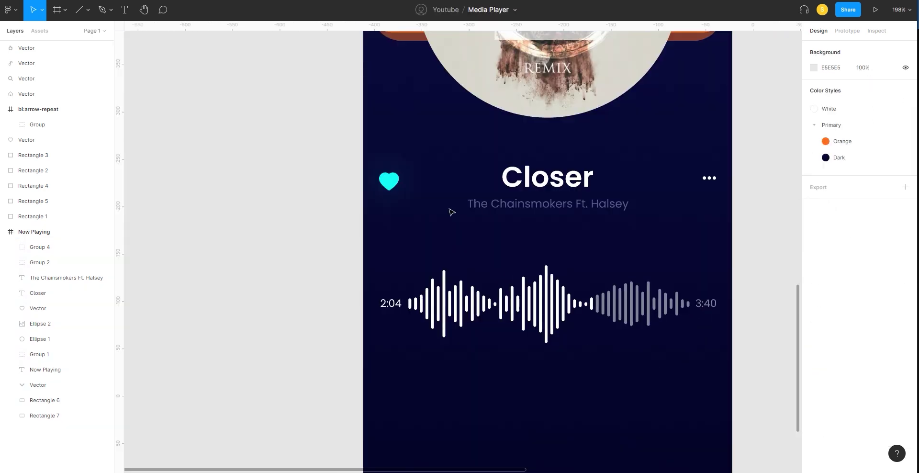
pyautogui.click(388, 180)
pyautogui.click(814, 318)
pyautogui.press('Escape')
pyautogui.press('Escape')
pyautogui.hscroll(2, 537, 279)
pyautogui.scroll(-4, 537, 279)
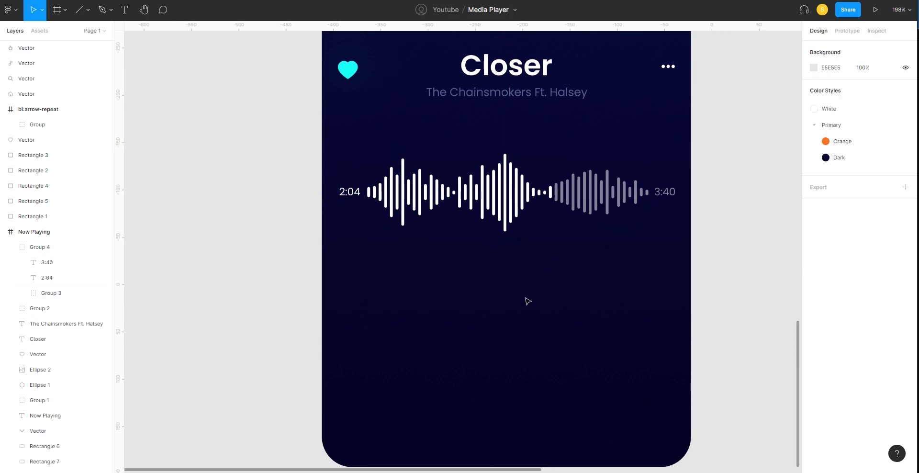
# - Delete the last waveform bar beside the 3:40 label
pyautogui.doubleClick(371, 192)
pyautogui.doubleClick(647, 192)
pyautogui.press('Delete')
pyautogui.scroll(-4, 613, 293)
pyautogui.keyDown('ctrl'); pyautogui.scroll(-5, 631, 283); pyautogui.keyUp('ctrl')
pyautogui.hscroll(-1, 593, 284)
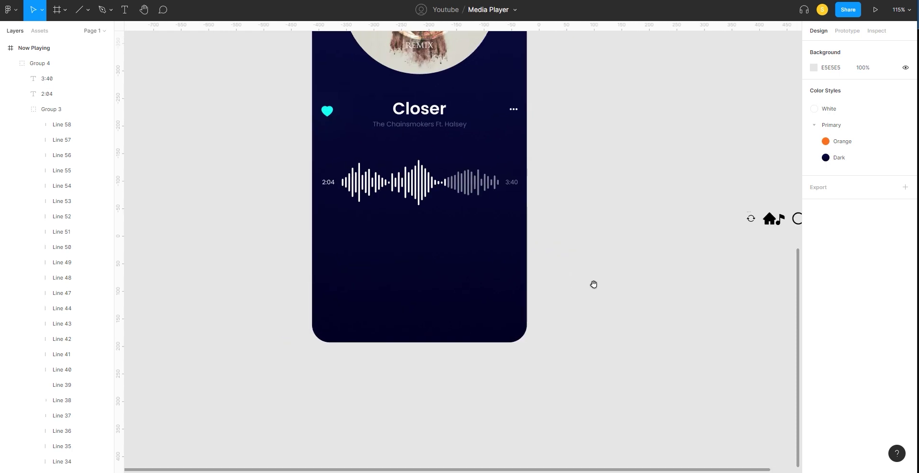
# - Run the Avatars plugin by mistake and delete the ellipse it added
pyautogui.click(21, 16)
pyautogui.click(134, 143)
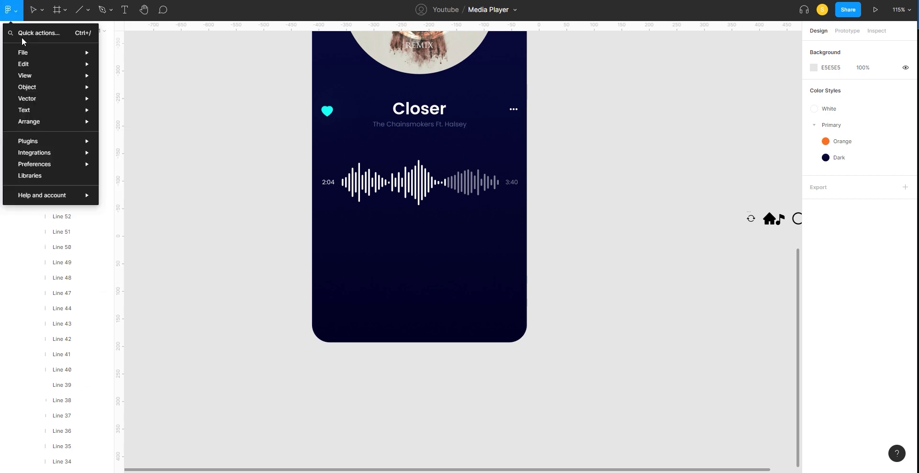
pyautogui.press('Delete')
# - Launch the Iconify plugin and search its library for a 'random' shuffle icon
pyautogui.click(11, 10)
pyautogui.moveTo(28, 140)
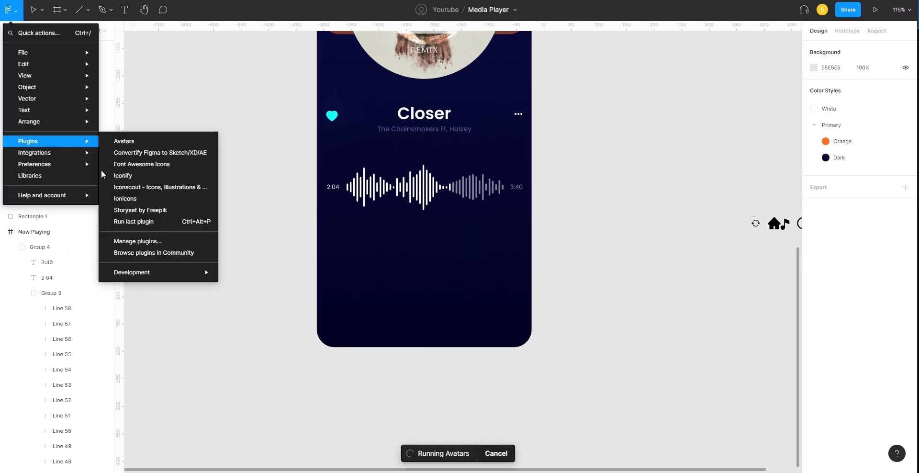
pyautogui.click(143, 176)
pyautogui.press('Return')
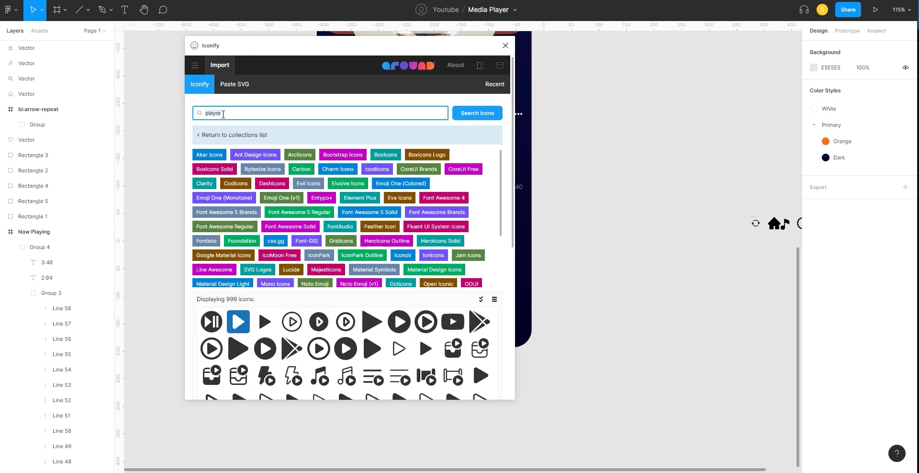
pyautogui.write('t')
pyautogui.press('Return')
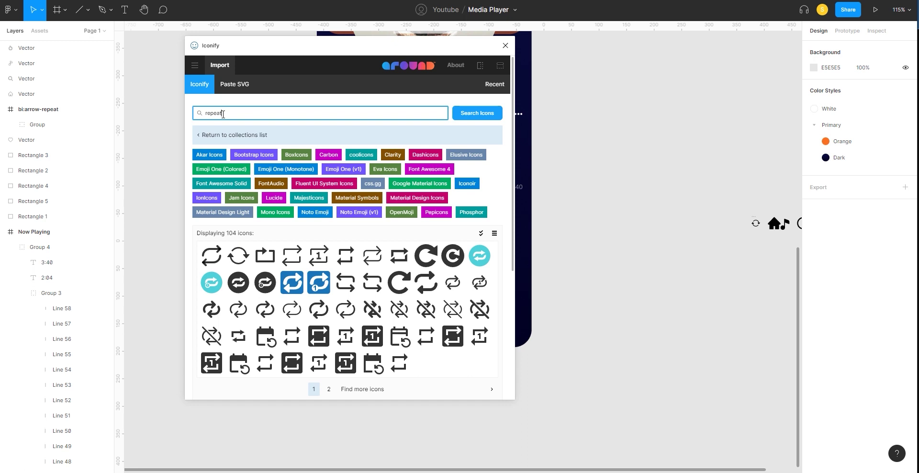
pyautogui.click(329, 388)
pyautogui.scroll(-2, 359, 329)
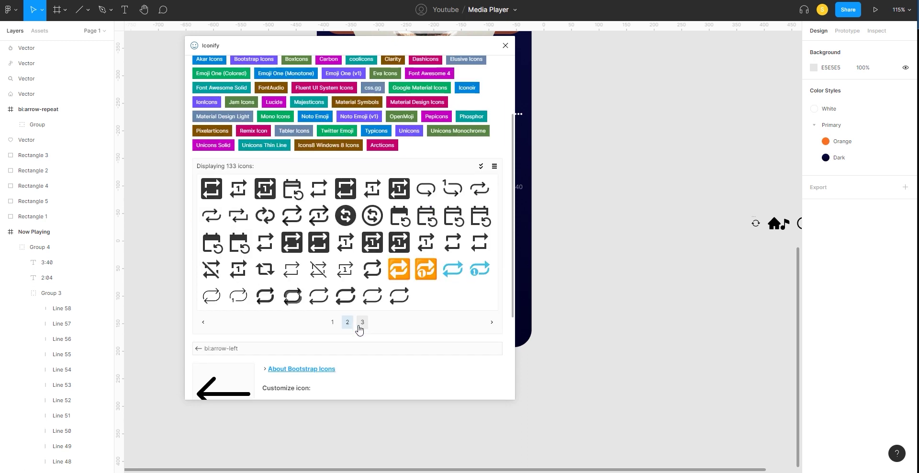
pyautogui.scroll(2, 266, 150)
pyautogui.doubleClick(243, 112)
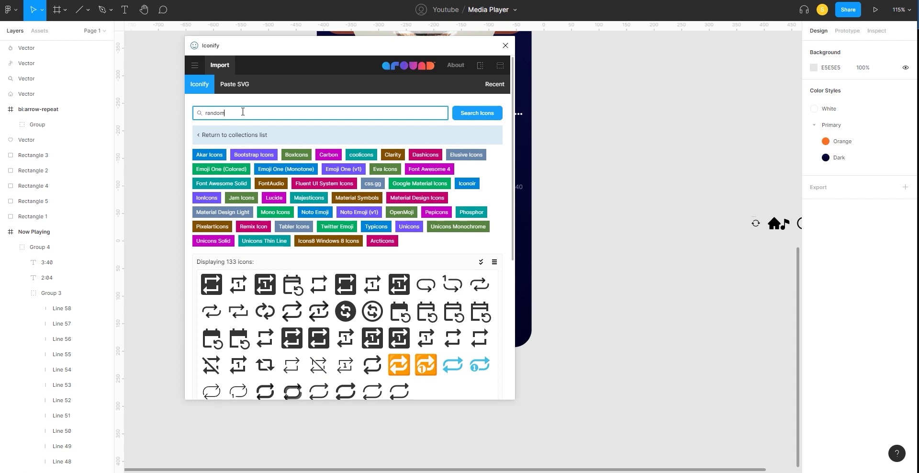
pyautogui.press('Return')
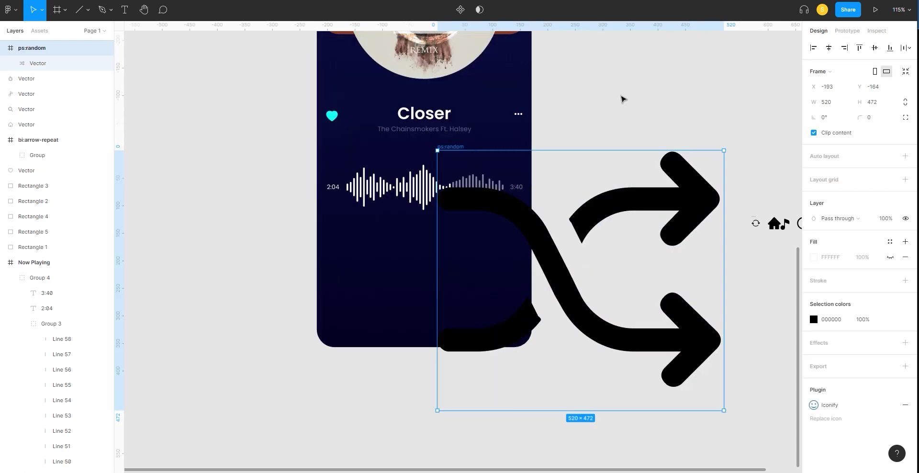
# - Insert the shuffle icon and apply the White colour style to it
pyautogui.moveTo(719, 383); pyautogui.dragTo(587, 283)
pyautogui.click(598, 287)
pyautogui.click(579, 268)
pyautogui.click(889, 241)
pyautogui.click(822, 296)
pyautogui.click(578, 268)
pyautogui.click(885, 218)
# - Move the shuffle icon into the Now Playing screen below the waveform
pyautogui.moveTo(588, 276)
pyautogui.mouseDown()
pyautogui.moveTo(353, 254)
pyautogui.moveTo(336, 244)
pyautogui.mouseUp()
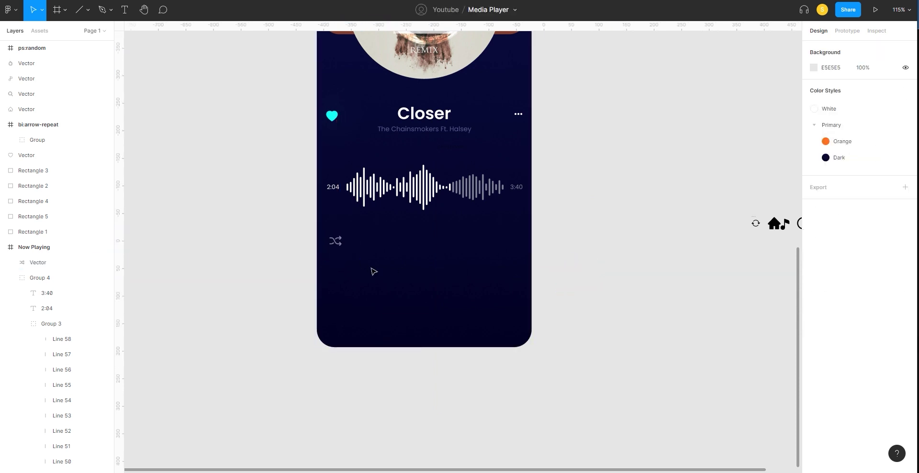
pyautogui.scroll(5, 368, 95)
pyautogui.press('Escape')
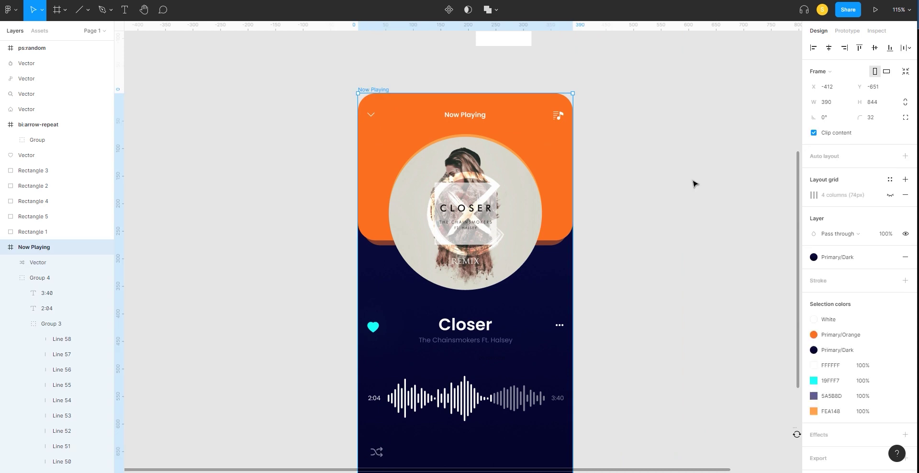
# - Draw a triangle beside the shuffle icon with corner radius 2
pyautogui.click(889, 193)
pyautogui.click(649, 371)
pyautogui.scroll(-3, 636, 326)
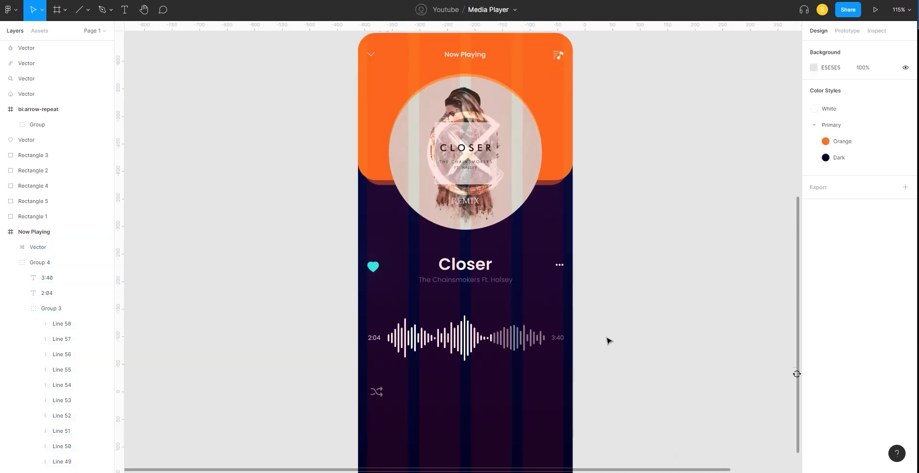
pyautogui.scroll(5, 385, 421)
pyautogui.click(370, 317)
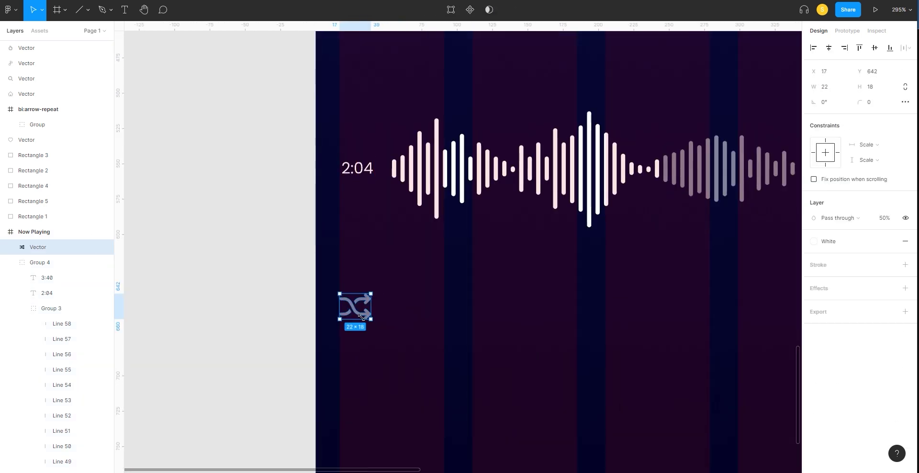
pyautogui.click(285, 355)
pyautogui.moveTo(459, 332)
pyautogui.mouseDown()
pyautogui.moveTo(366, 245)
pyautogui.moveTo(382, 251)
pyautogui.mouseUp()
pyautogui.click(88, 9)
pyautogui.click(67, 78)
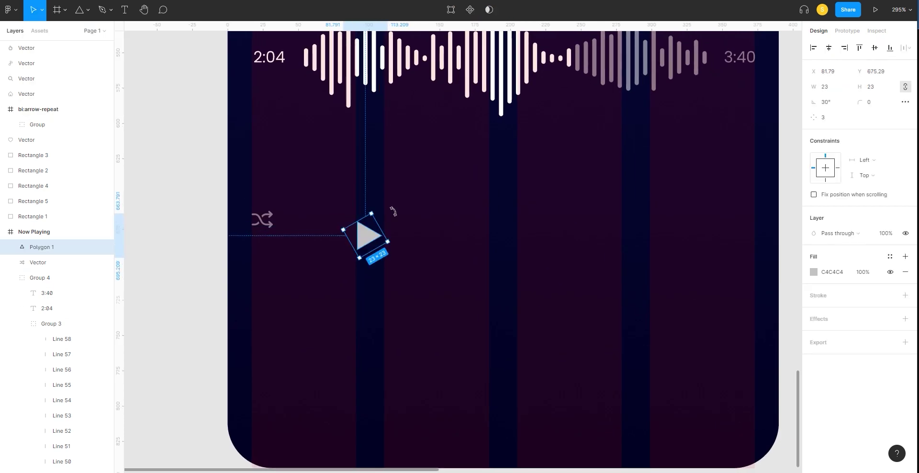
pyautogui.write('2')
pyautogui.click(420, 241)
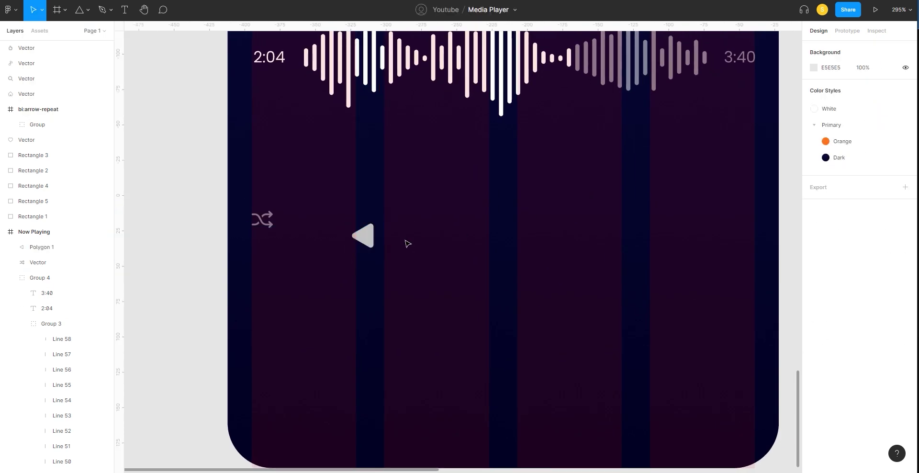
pyautogui.click(364, 234)
pyautogui.scroll(3, 364, 234)
# - Draw a short vertical bar with the White style beside the triangle
pyautogui.click(88, 9)
pyautogui.click(64, 44)
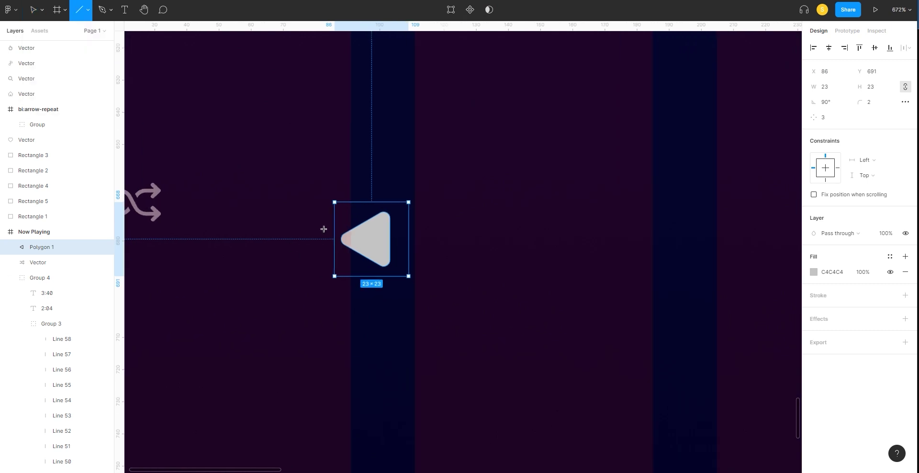
pyautogui.moveTo(324, 229); pyautogui.dragTo(324, 262)
pyautogui.scroll(1, 326, 263)
pyautogui.click(889, 264)
pyautogui.click(842, 287)
pyautogui.click(412, 249)
pyautogui.click(369, 239)
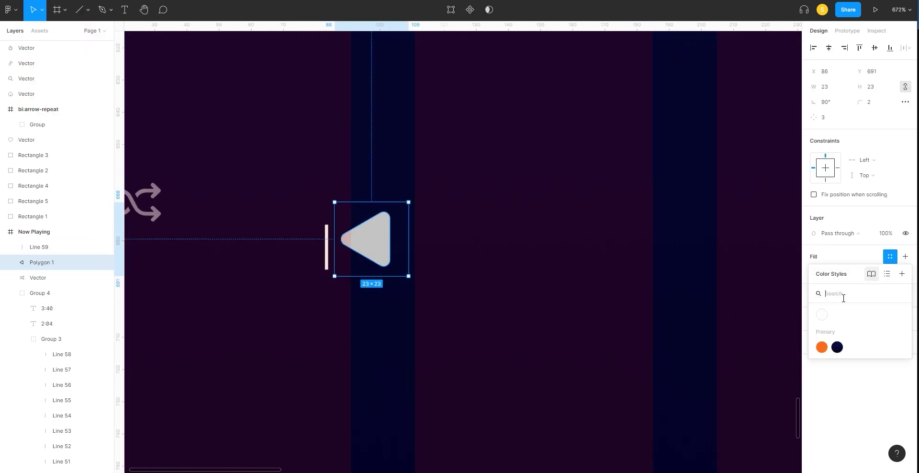
pyautogui.click(412, 249)
pyautogui.moveTo(326, 256); pyautogui.dragTo(326, 248)
# - Match the bar to the triangle's height and group them as the previous-track button
pyautogui.keyDown('shift'); pyautogui.click(368, 239); pyautogui.keyUp('shift')
pyautogui.click(906, 48)
pyautogui.click(359, 285)
pyautogui.moveTo(398, 293); pyautogui.dragTo(314, 225)
pyautogui.click(550, 269)
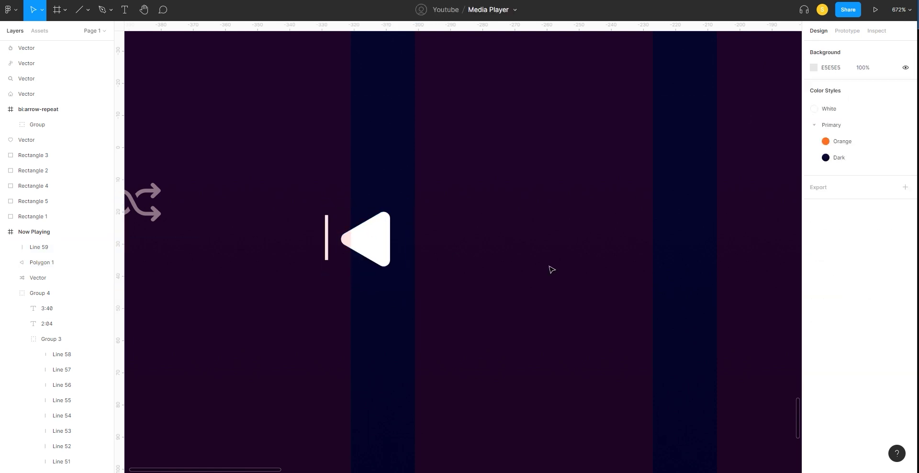
pyautogui.moveTo(325, 253); pyautogui.dragTo(326, 263)
pyautogui.keyDown('shift'); pyautogui.click(375, 257); pyautogui.keyUp('shift')
pyautogui.hotkey('ctrl', 'g')
# - Duplicate the button to the frame's right side as the next-track button
pyautogui.scroll(-3, 421, 256)
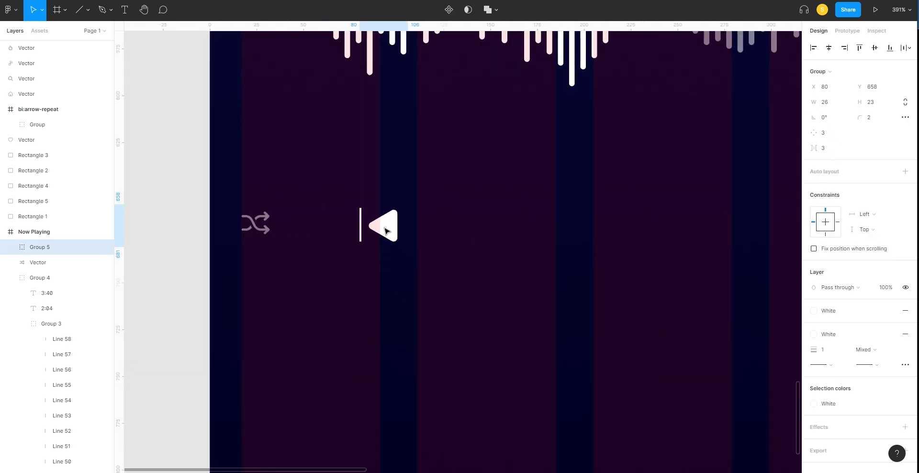
pyautogui.scroll(-2, 386, 231)
pyautogui.moveTo(394, 228); pyautogui.dragTo(631, 229)
pyautogui.click(616, 259)
pyautogui.press('Escape')
# - Draw a circle between the track buttons and fill it with Primary Orange
pyautogui.press('o')
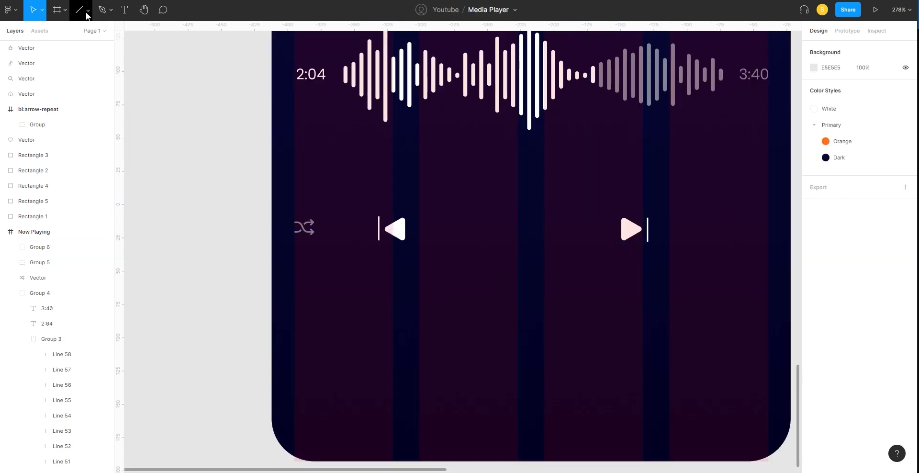
pyautogui.moveTo(481, 200); pyautogui.dragTo(543, 262)
pyautogui.click(891, 240)
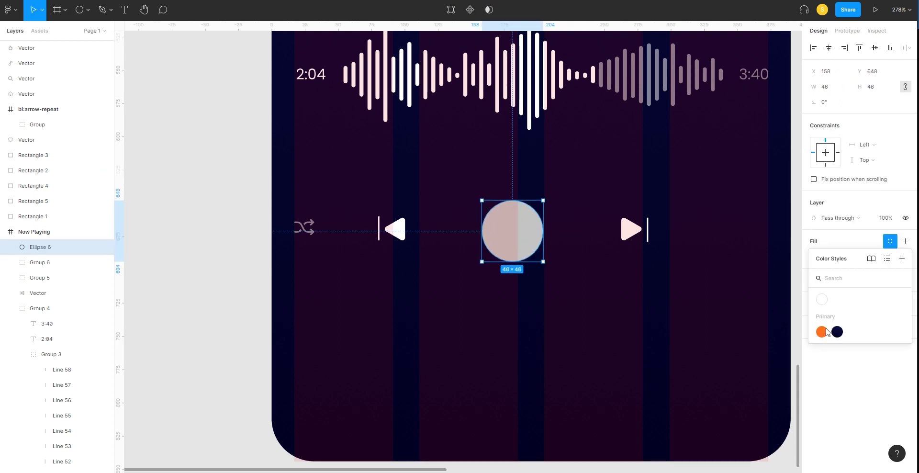
pyautogui.click(821, 330)
pyautogui.press('i')
pyautogui.click(532, 235)
# - Change the circle's fill to a fully opaque linear gradient of orange shades
pyautogui.click(813, 256)
pyautogui.click(701, 221)
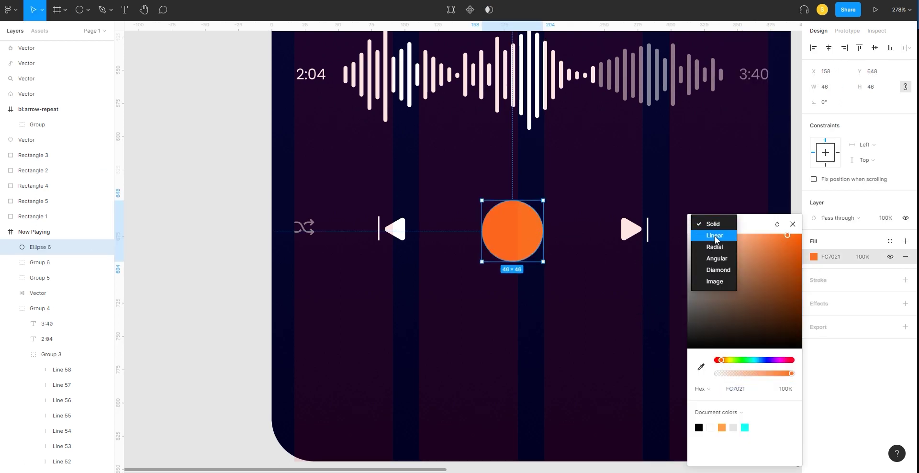
pyautogui.click(712, 235)
pyautogui.moveTo(779, 289); pyautogui.dragTo(787, 236)
pyautogui.click(786, 389)
pyautogui.press('Return')
pyautogui.moveTo(789, 243); pyautogui.dragTo(796, 262)
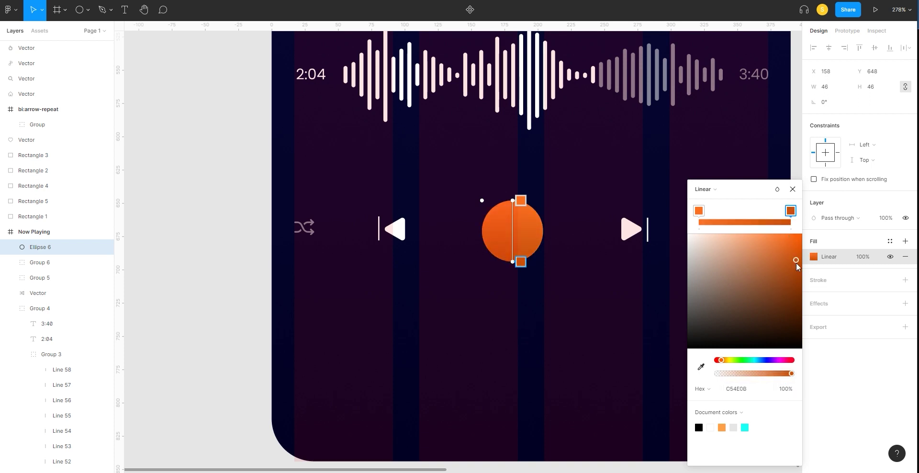
pyautogui.press('Escape')
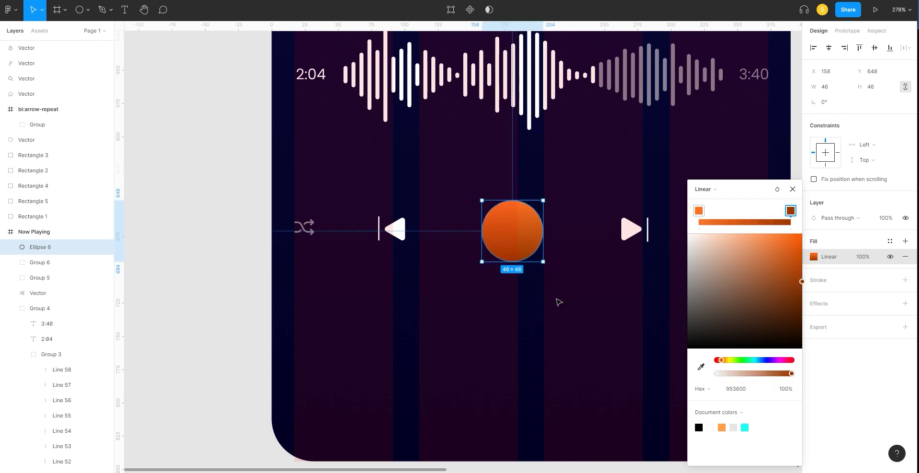
# - Enlarge the circle to 58×58, lighten a gradient stop, and centre it in the frame
pyautogui.moveTo(543, 262); pyautogui.dragTo(550, 269)
pyautogui.click(813, 256)
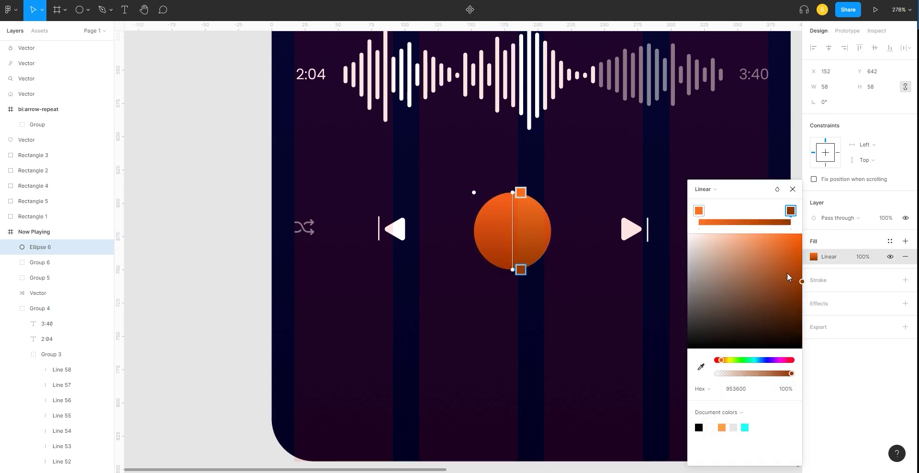
pyautogui.moveTo(784, 237); pyautogui.dragTo(773, 234)
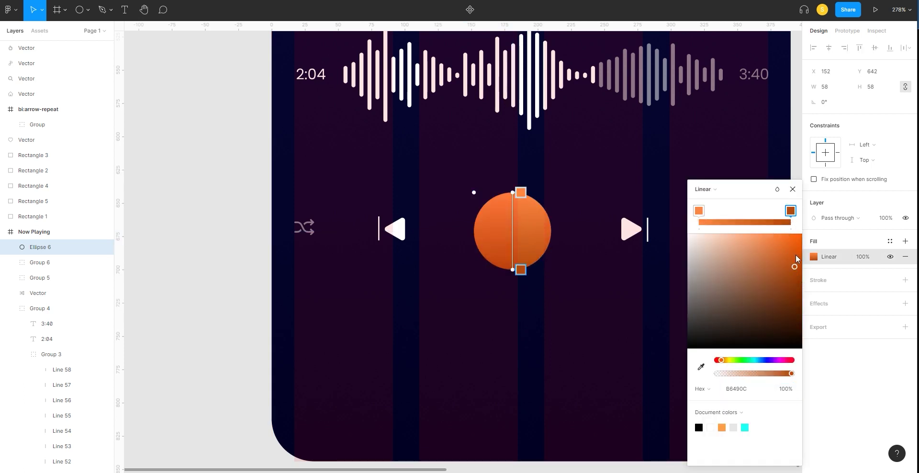
pyautogui.press('Escape')
pyautogui.moveTo(527, 230); pyautogui.dragTo(545, 230)
pyautogui.press('Escape')
pyautogui.click(629, 236)
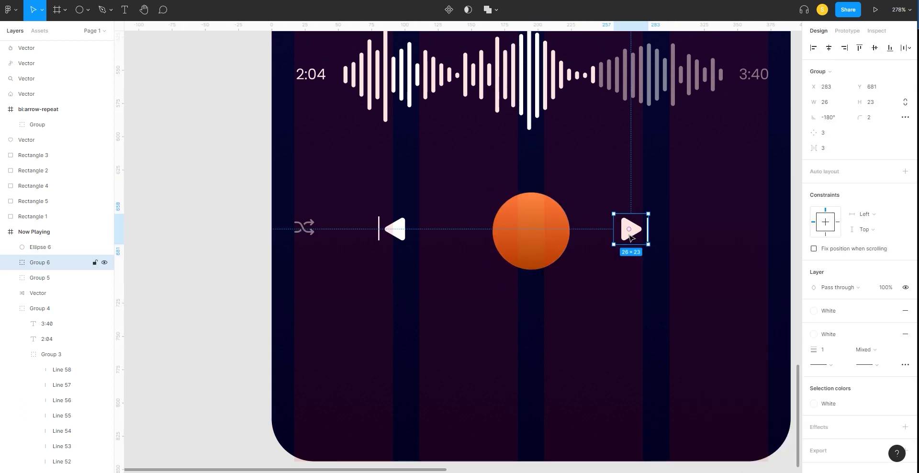
# - Duplicate the triangle, enlarge it, and bring it in front of the orange circle
pyautogui.moveTo(632, 236); pyautogui.dragTo(631, 293)
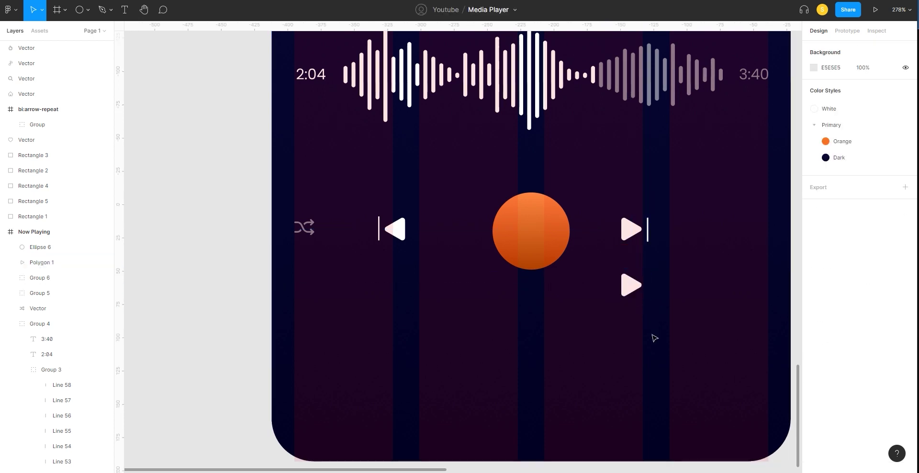
pyautogui.moveTo(643, 300)
pyautogui.mouseDown()
pyautogui.moveTo(651, 306)
pyautogui.moveTo(550, 252)
pyautogui.mouseUp()
pyautogui.hotkey('ctrl', ']')
pyautogui.press('Escape')
pyautogui.click(550, 253)
pyautogui.scroll(5, 550, 252)
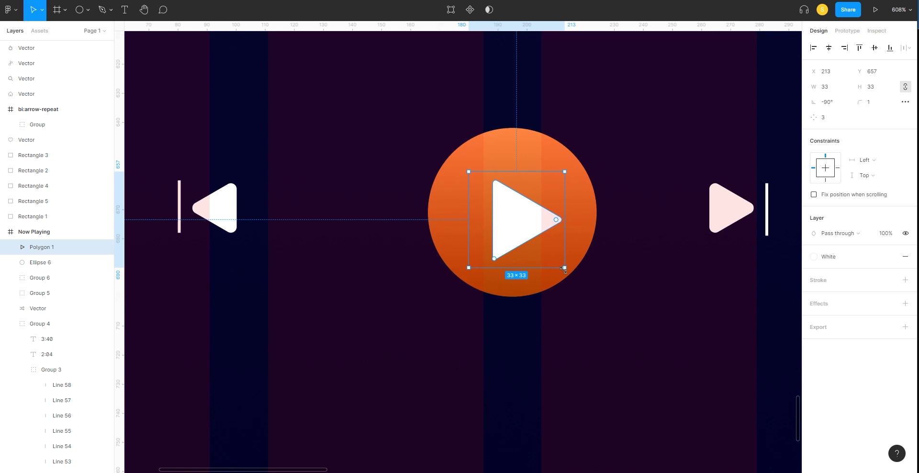
pyautogui.rightClick(512, 201)
pyautogui.press('Escape')
# - Centre the play triangle on the orange circle
pyautogui.keyDown('shift'); pyautogui.click(579, 268); pyautogui.keyUp('shift')
pyautogui.click(828, 48)
pyautogui.press('Escape')
pyautogui.click(512, 223)
pyautogui.scroll(-5, 512, 223)
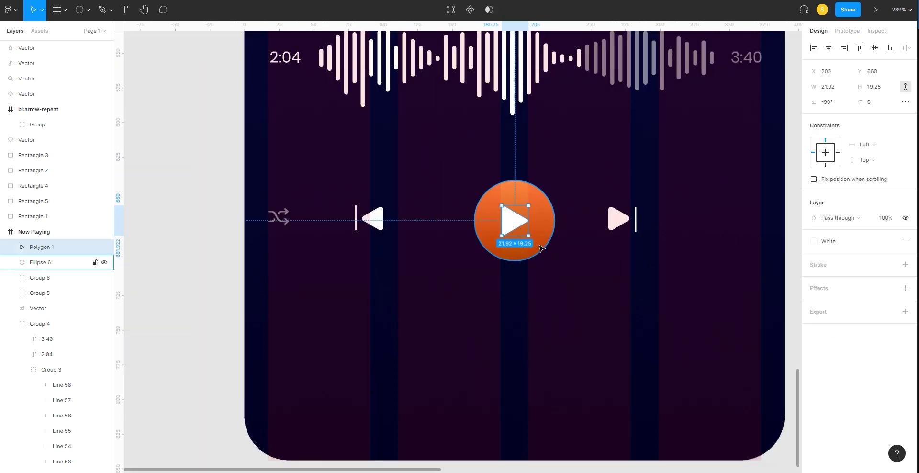
pyautogui.press('Escape')
# - Add a drop shadow to the play triangle and check its settings
pyautogui.click(521, 232)
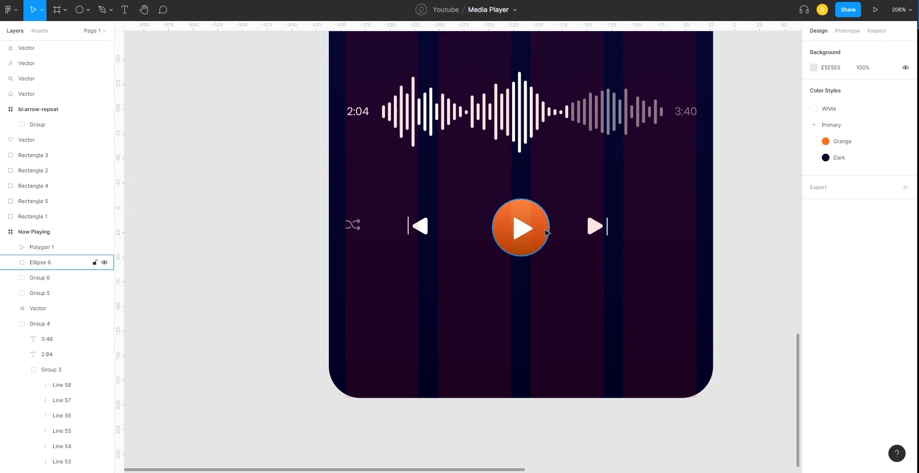
pyautogui.scroll(3, 522, 232)
pyautogui.click(905, 288)
pyautogui.click(813, 303)
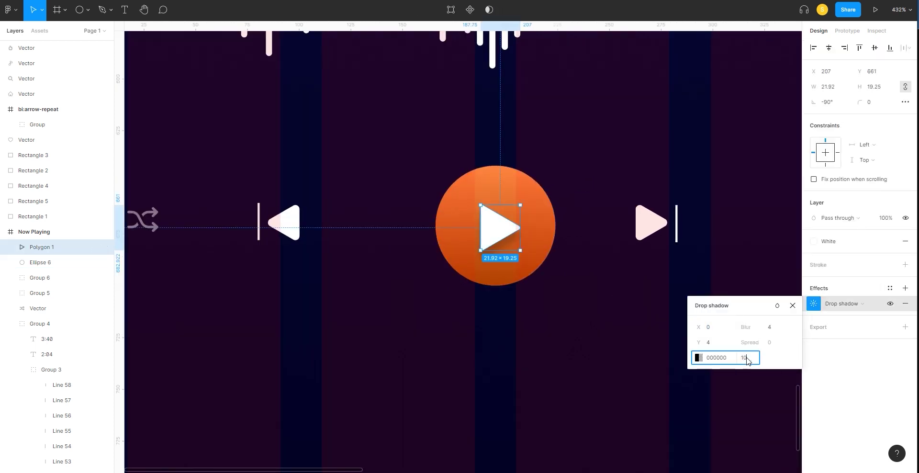
pyautogui.click(568, 348)
# - Reselect the orange play circle and zoom in on the play button
pyautogui.click(521, 268)
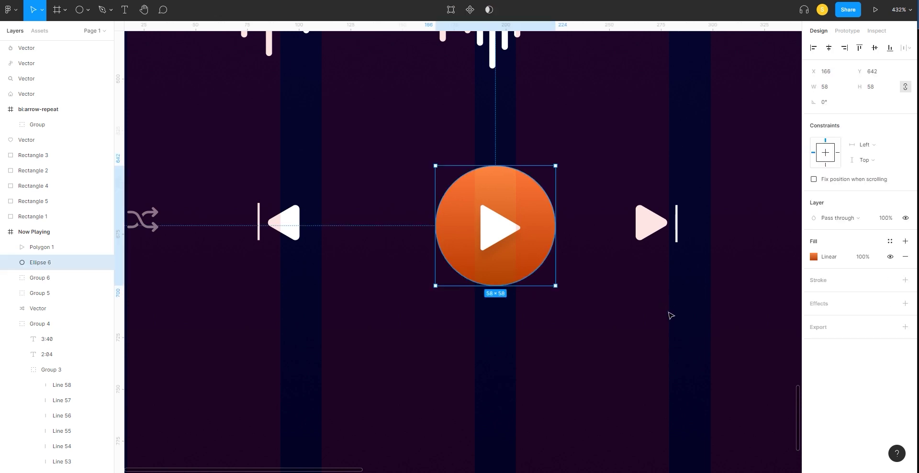
pyautogui.scroll(-5, 675, 311)
pyautogui.scroll(5, 609, 415)
pyautogui.scroll(-4, 609, 415)
pyautogui.click(693, 194)
pyautogui.scroll(5, 639, 58)
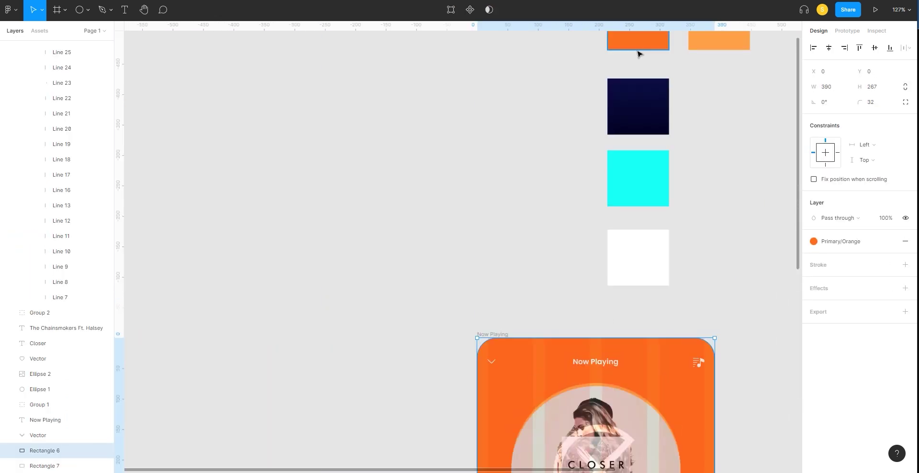
pyautogui.hotkey('ctrl', 'z')
pyautogui.hotkey('shift', '2')
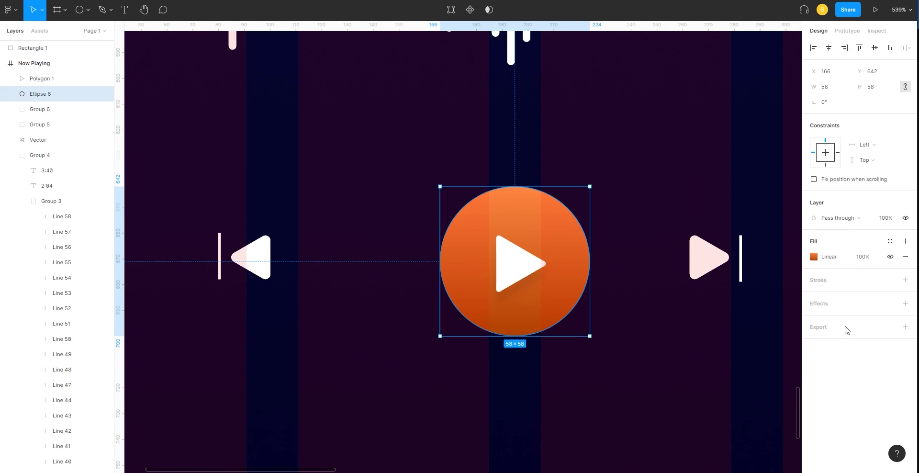
# - Give the circle a drop shadow in its own orange with blur 35
pyautogui.click(905, 303)
pyautogui.click(813, 319)
pyautogui.click(698, 373)
pyautogui.click(586, 367)
pyautogui.click(558, 264)
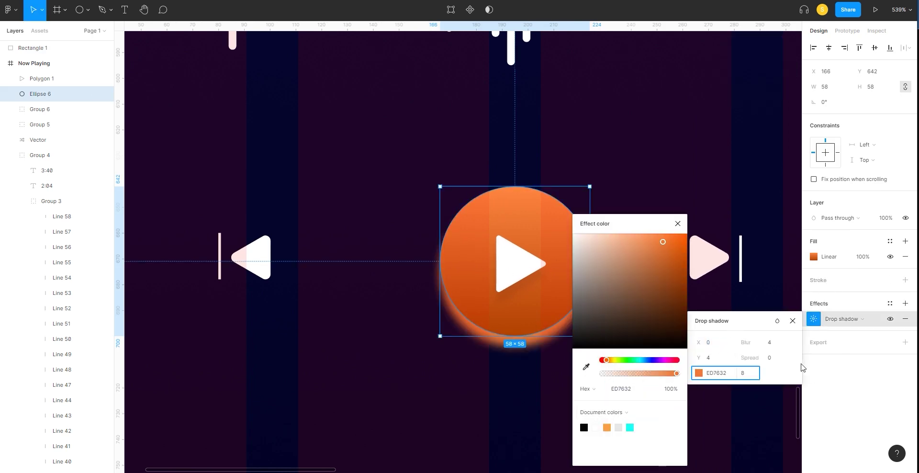
pyautogui.press('Return')
pyautogui.click(771, 342)
pyautogui.write('35')
pyautogui.click(724, 362)
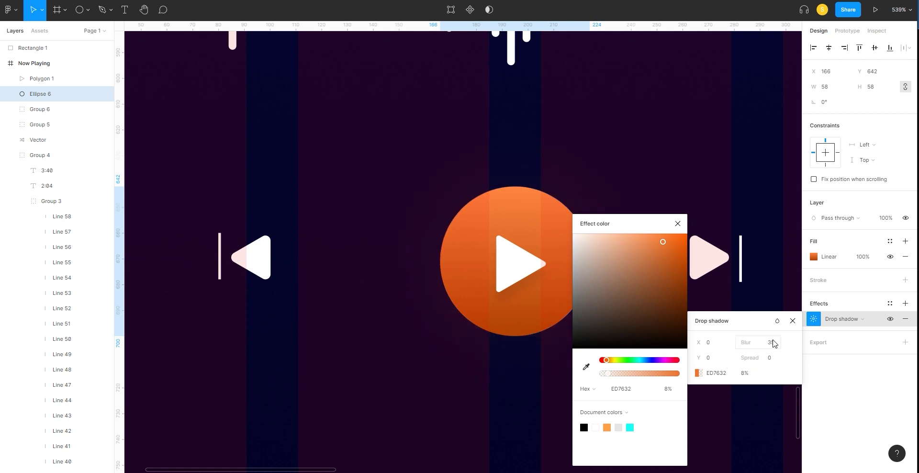
pyautogui.click(773, 342)
pyautogui.press('Escape')
# - Strengthen the circle's orange glow by raising a shadow value to 40
pyautogui.click(621, 349)
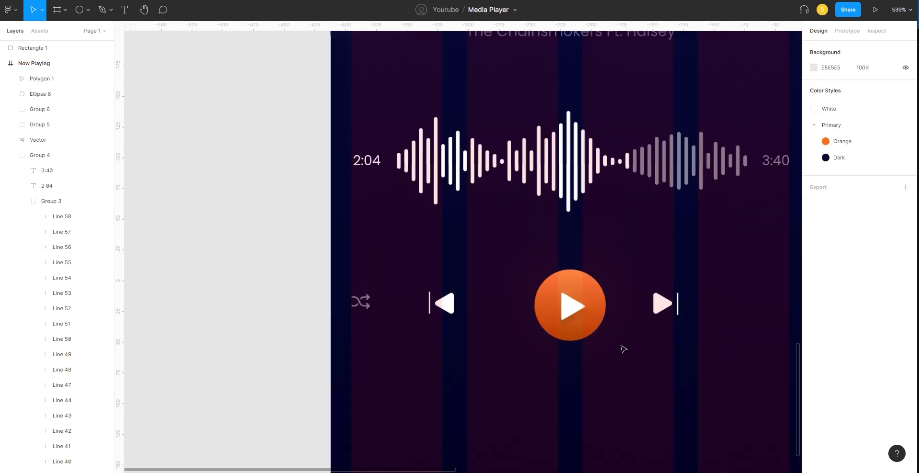
pyautogui.scroll(-10, 621, 348)
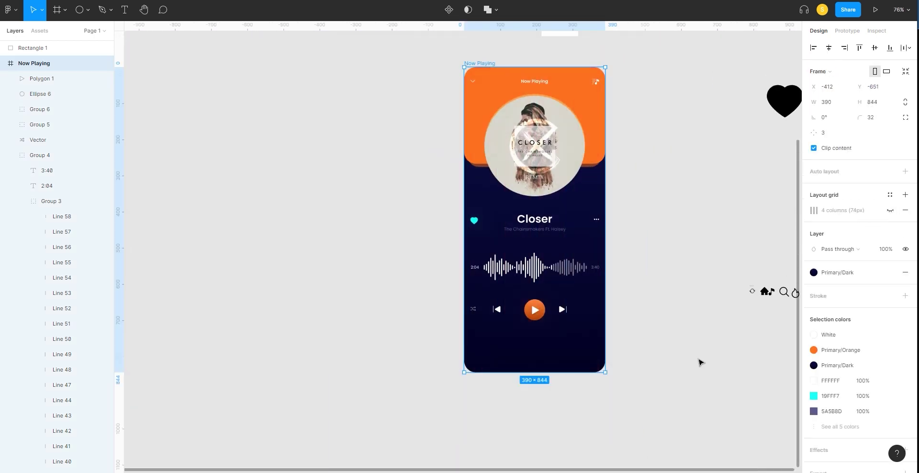
pyautogui.scroll(5, 622, 335)
pyautogui.click(503, 294)
pyautogui.click(813, 319)
pyautogui.write('40')
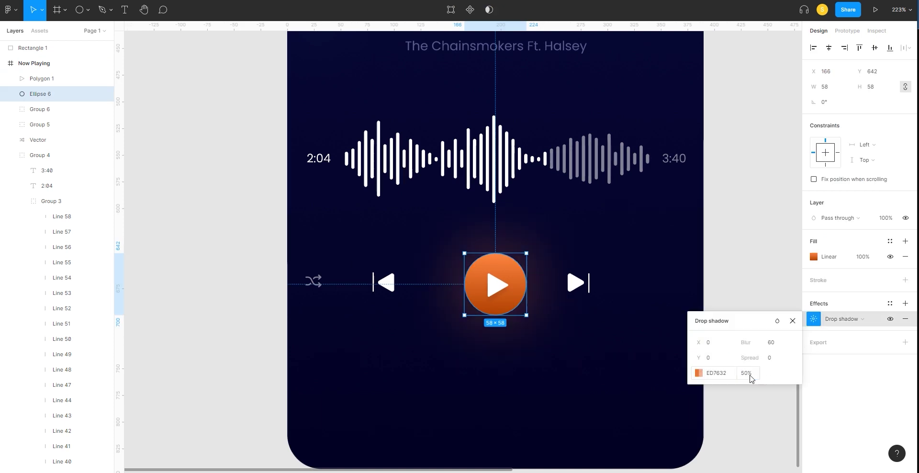
pyautogui.click(560, 397)
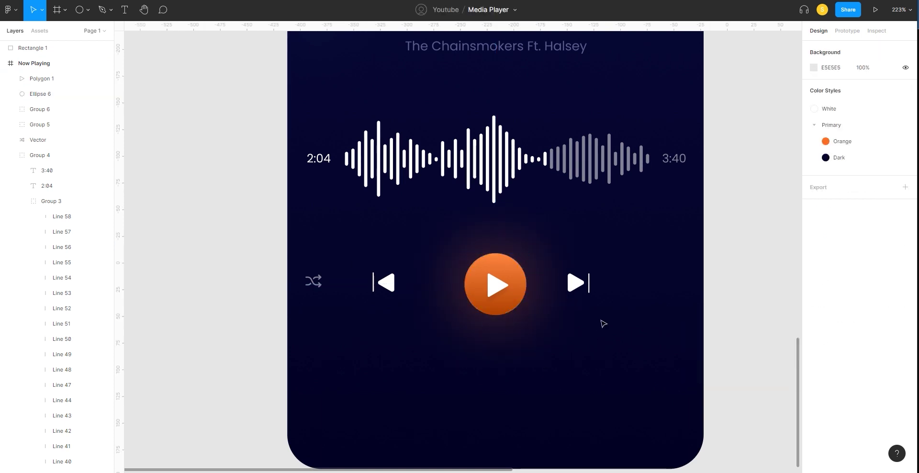
pyautogui.scroll(-5, 587, 328)
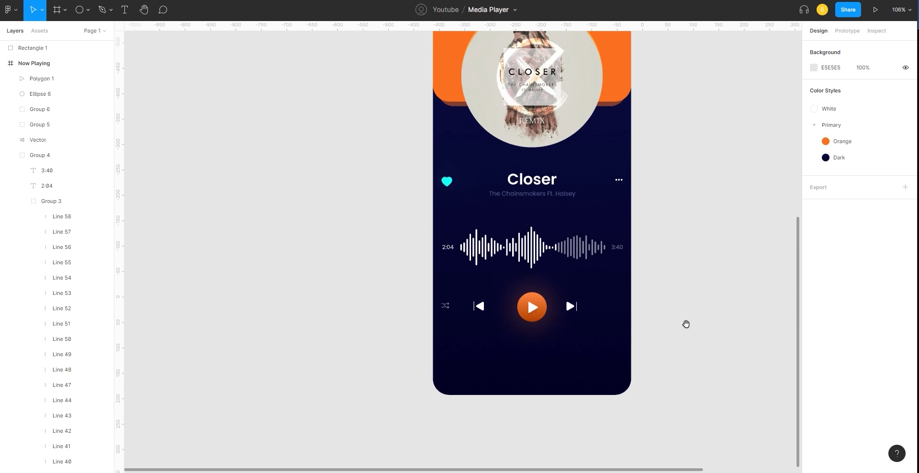
# - Place the repeat icon beside the next button and apply the White colour style
pyautogui.moveTo(685, 324); pyautogui.dragTo(509, 333)
pyautogui.moveTo(660, 287); pyautogui.dragTo(425, 317)
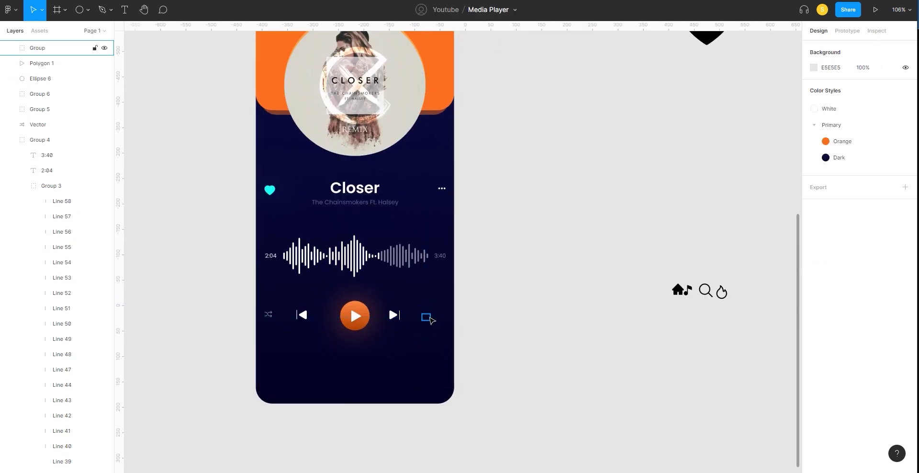
pyautogui.click(872, 291)
pyautogui.click(828, 295)
pyautogui.scroll(5, 453, 301)
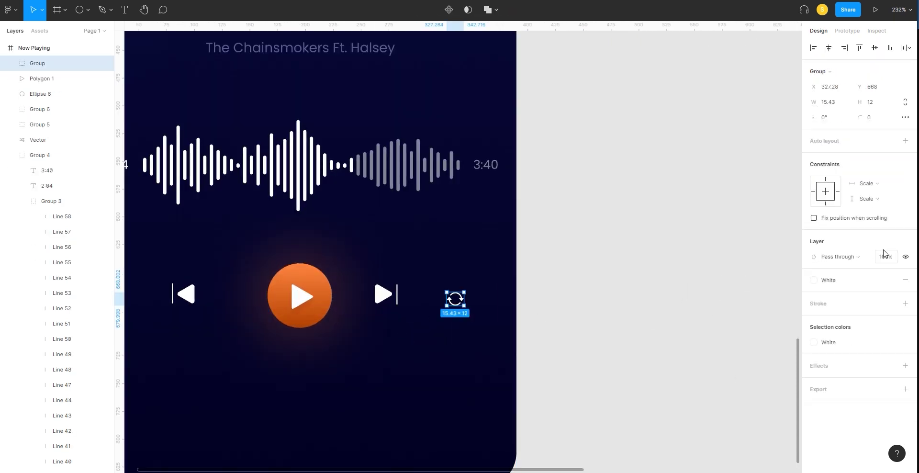
pyautogui.click(566, 342)
pyautogui.scroll(-7, 566, 343)
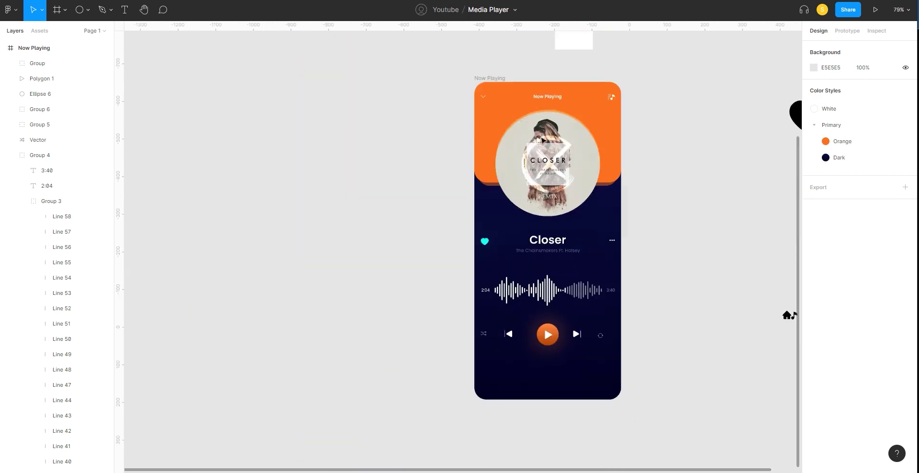
# - Fade the repeat icon to 50% opacity
pyautogui.click(489, 78)
pyautogui.click(890, 210)
pyautogui.scroll(10, 598, 332)
pyautogui.click(588, 311)
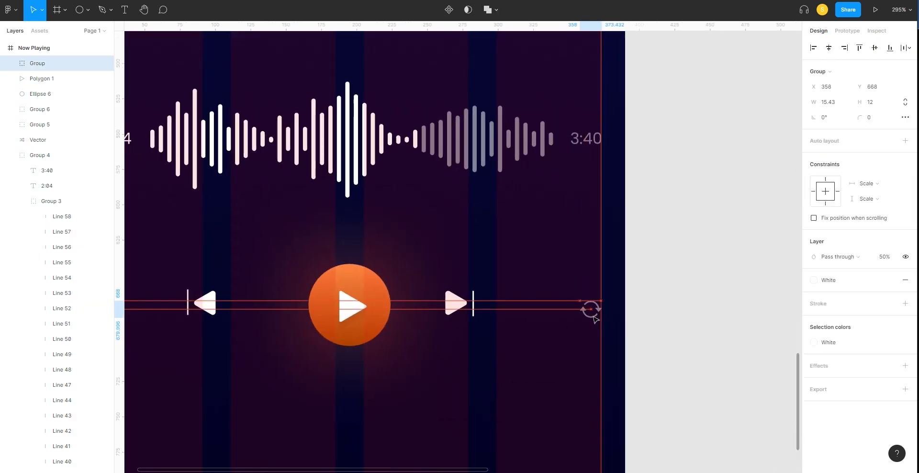
# - Distribute the playback icons' horizontal spacing evenly and align them vertically
pyautogui.keyDown('shift'); pyautogui.click(205, 303); pyautogui.keyUp('shift')
pyautogui.scroll(-3, 455, 306)
pyautogui.keyDown('shift'); pyautogui.click(456, 302); pyautogui.keyUp('shift')
pyautogui.scroll(-3, 455, 306)
pyautogui.keyDown('shift'); pyautogui.click(246, 310); pyautogui.keyUp('shift')
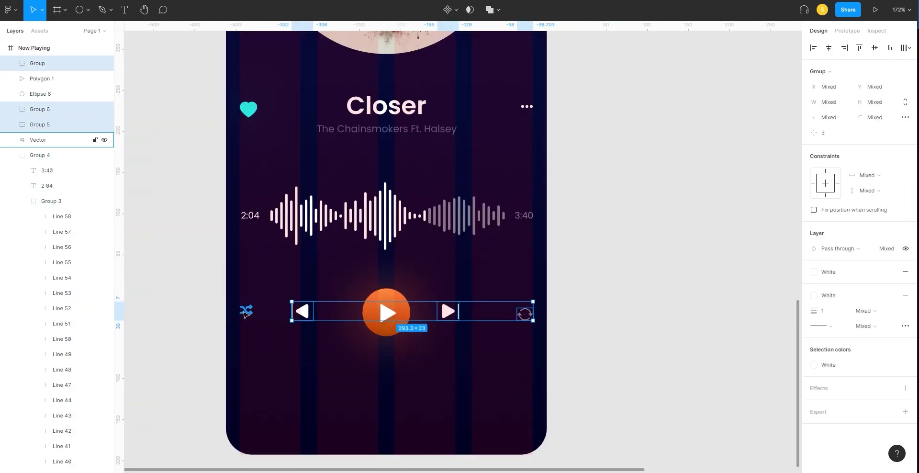
pyautogui.click(908, 48)
pyautogui.click(814, 90)
pyautogui.click(907, 48)
pyautogui.click(877, 49)
pyautogui.click(409, 358)
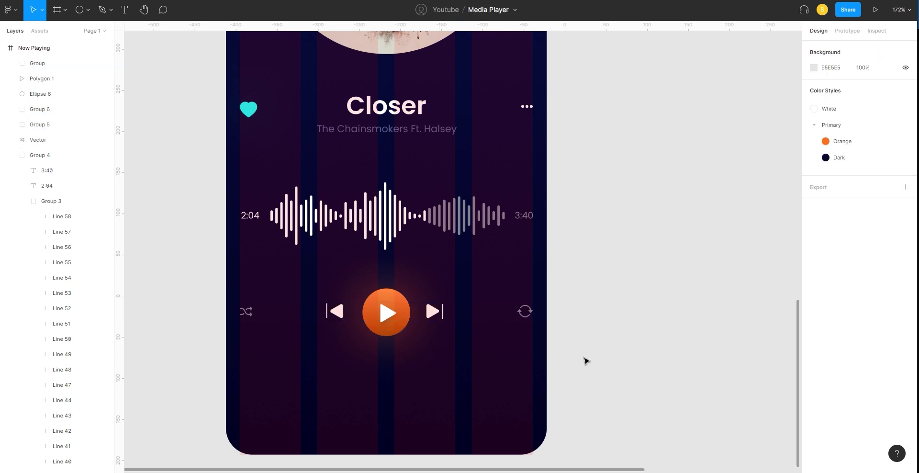
# - Nudge the next button right and the previous button left, viewing at actual size
pyautogui.moveTo(435, 311); pyautogui.dragTo(446, 311)
pyautogui.moveTo(335, 311); pyautogui.dragTo(323, 311)
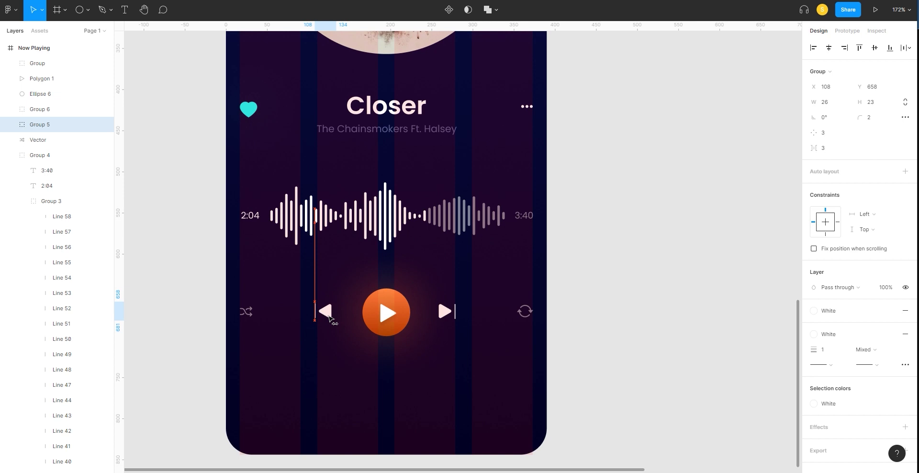
pyautogui.click(447, 371)
pyautogui.hotkey('shift', '0')
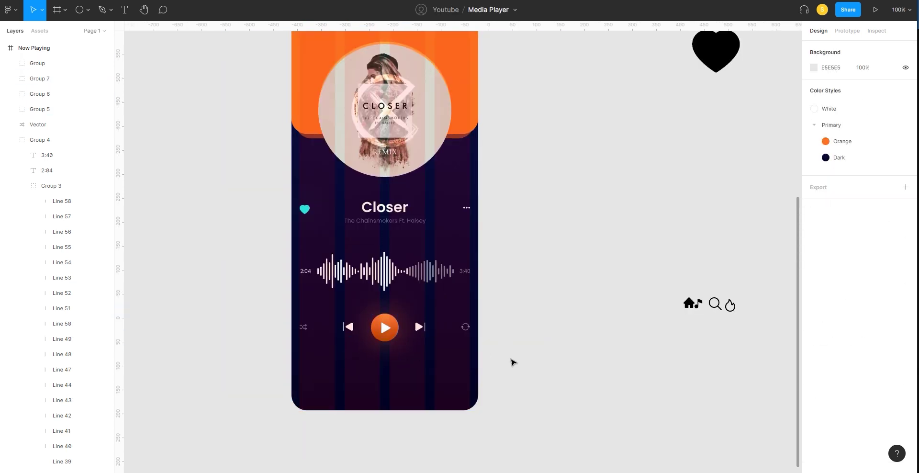
# - Try moving the shuffle icon to the right, then cancel the move
pyautogui.moveTo(511, 361); pyautogui.dragTo(468, 314)
pyautogui.scroll(3, 314, 328)
pyautogui.moveTo(303, 326); pyautogui.dragTo(570, 322)
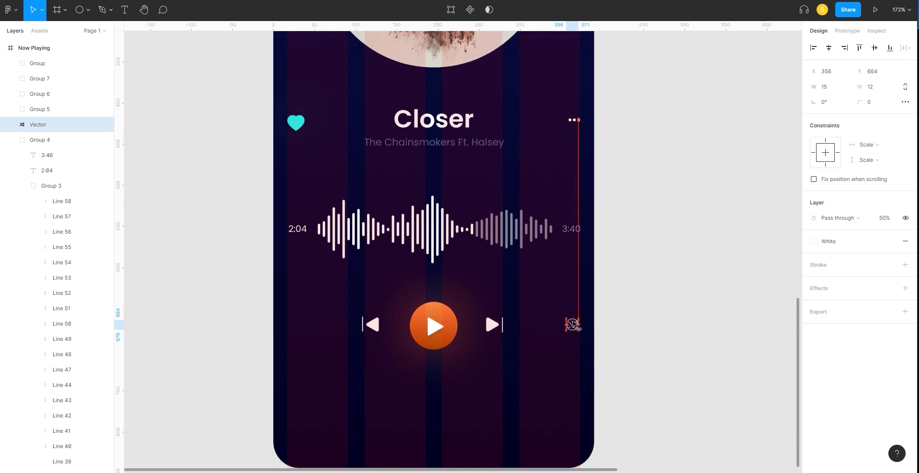
pyautogui.press('Escape')
pyautogui.scroll(3, 303, 330)
pyautogui.click(311, 334)
pyautogui.press('Escape')
pyautogui.scroll(-5, 311, 335)
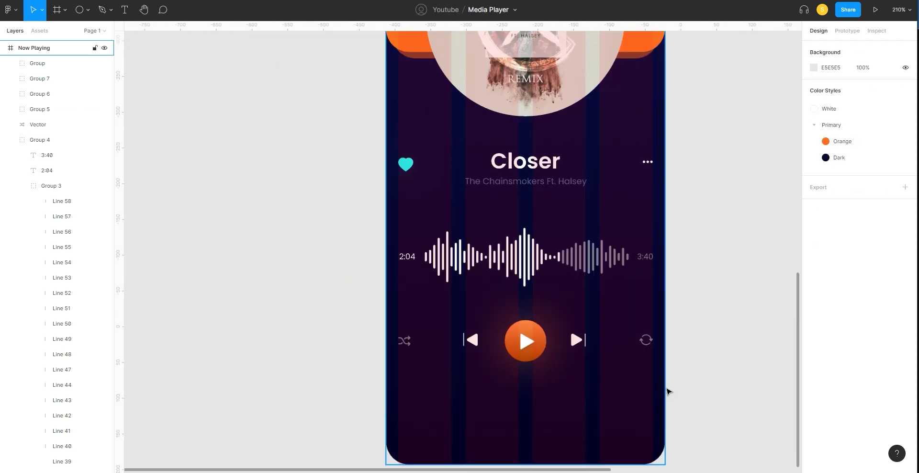
pyautogui.scroll(3, 470, 339)
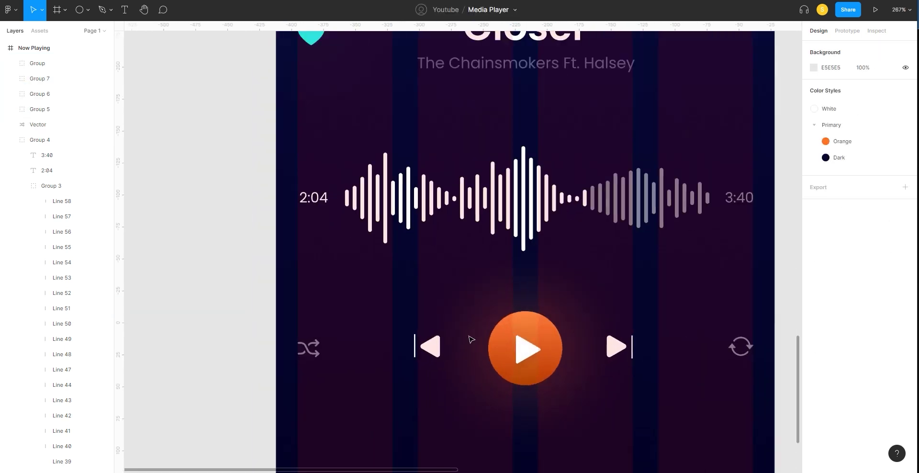
pyautogui.scroll(1, 471, 345)
# - Select all five playback controls and distribute them evenly across the row
pyautogui.click(426, 348)
pyautogui.click(628, 347)
pyautogui.press('Escape')
pyautogui.click(762, 353)
pyautogui.click(296, 350)
pyautogui.press('Escape')
pyautogui.press('Tab')
pyautogui.click(905, 47)
pyautogui.click(851, 79)
pyautogui.press('Escape')
pyautogui.scroll(-5, 641, 282)
pyautogui.moveTo(660, 359); pyautogui.dragTo(563, 310)
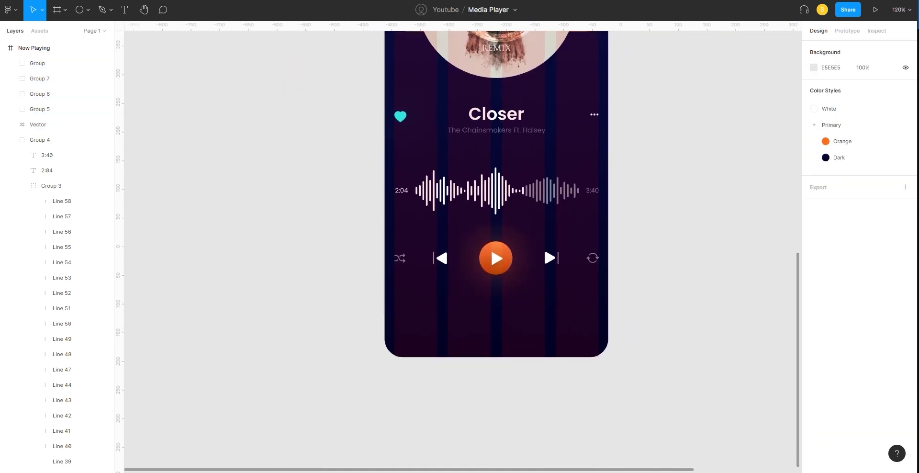
# - Draw a full-width 390×79 rectangle along the bottom of the Now Playing screen
pyautogui.click(88, 9)
pyautogui.click(45, 29)
pyautogui.moveTo(614, 357); pyautogui.dragTo(384, 309)
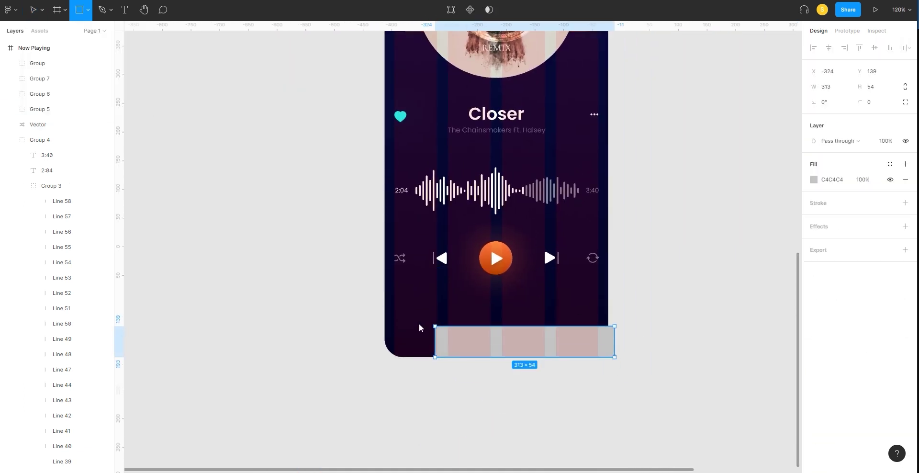
pyautogui.moveTo(553, 330)
pyautogui.mouseDown()
pyautogui.moveTo(575, 317)
pyautogui.moveTo(473, 318)
pyautogui.moveTo(677, 321)
pyautogui.moveTo(498, 322)
pyautogui.mouseUp()
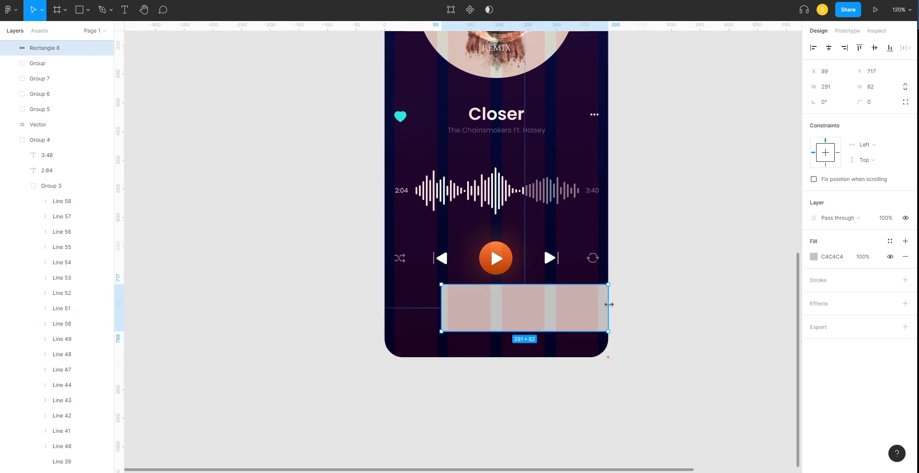
pyautogui.moveTo(441, 305); pyautogui.dragTo(377, 305)
pyautogui.moveTo(481, 333); pyautogui.dragTo(481, 356)
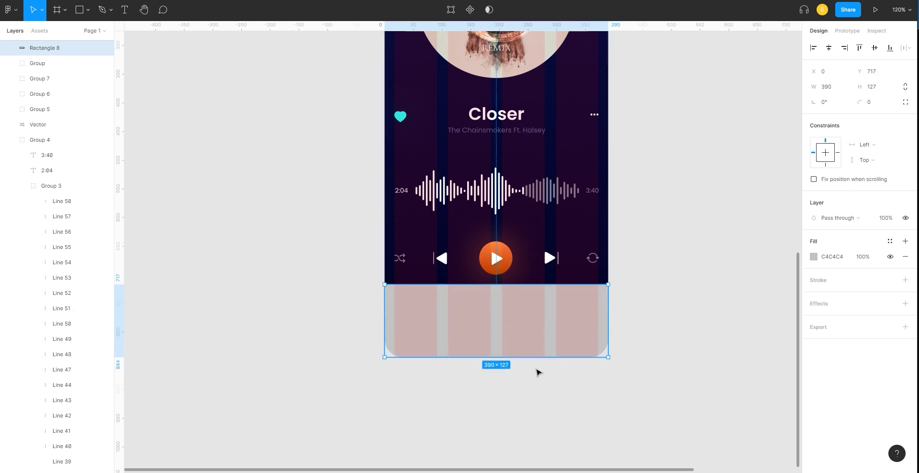
pyautogui.moveTo(484, 285); pyautogui.dragTo(484, 310)
# - Fill the bottom bar with the Primary/Dark colour style
pyautogui.click(836, 334)
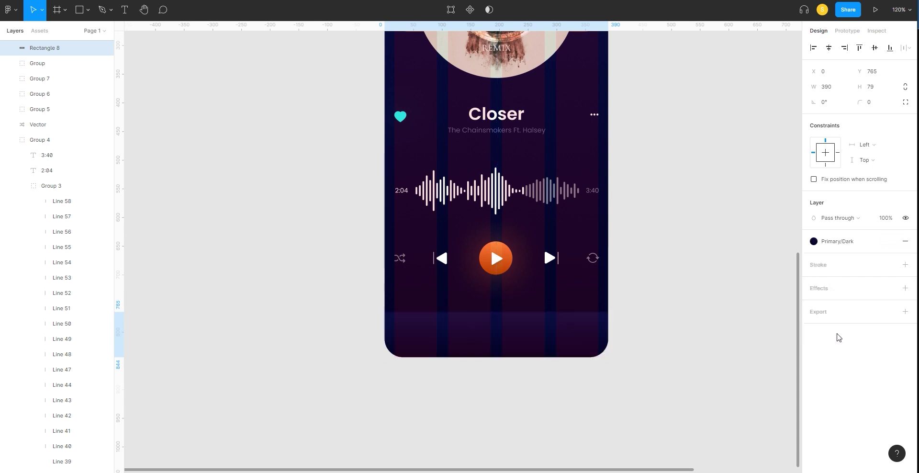
pyautogui.click(537, 366)
pyautogui.scroll(3, 538, 287)
pyautogui.press('Escape')
pyautogui.scroll(-2, 604, 428)
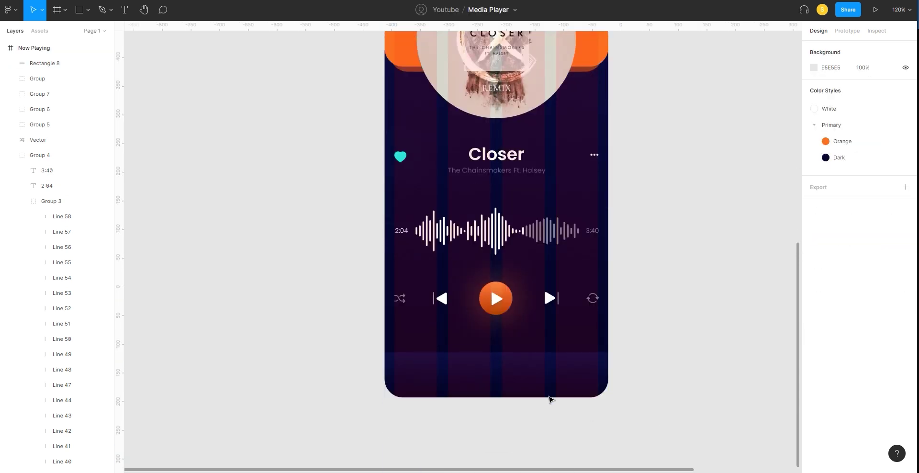
# - Round the bottom bar's corners to a radius of 27
pyautogui.click(604, 368)
pyautogui.keyDown('ctrl'); pyautogui.scroll(4, 606, 366); pyautogui.keyUp('ctrl')
pyautogui.moveTo(591, 361); pyautogui.dragTo(580, 374)
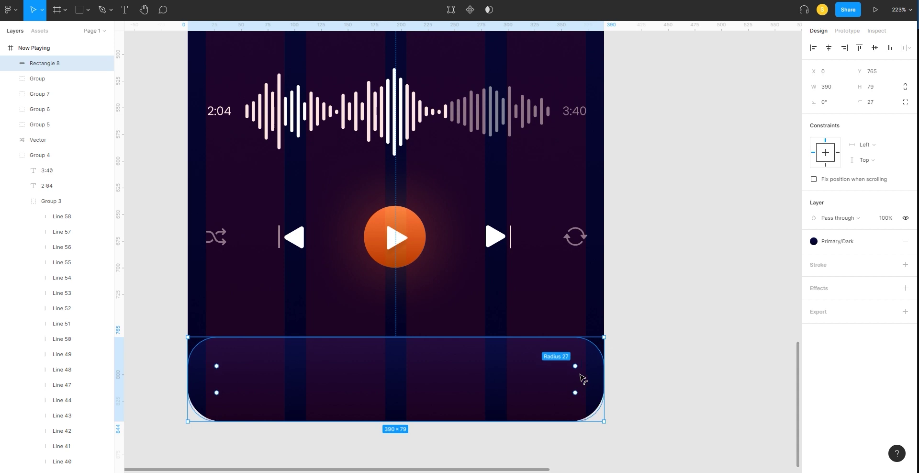
pyautogui.click(652, 385)
pyautogui.scroll(-2, 526, 412)
pyautogui.click(480, 440)
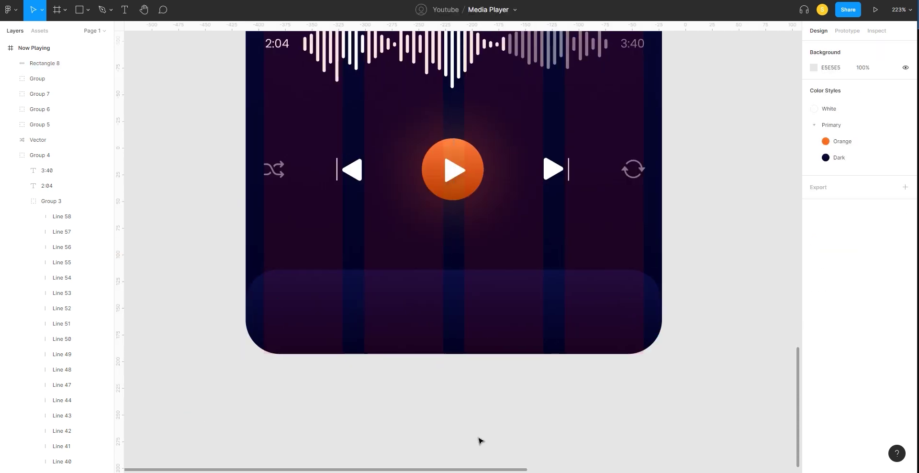
# - Add a drop shadow effect to the bottom bar
pyautogui.click(527, 335)
pyautogui.click(832, 287)
pyautogui.click(813, 304)
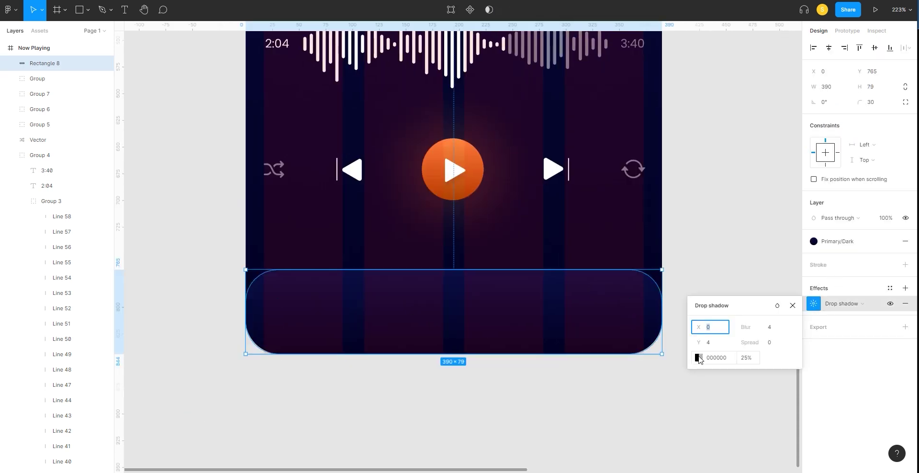
# - Make the bar's drop shadow the play button's orange at 50% opacity with blur 60
pyautogui.click(698, 357)
pyautogui.click(595, 426)
pyautogui.click(585, 367)
pyautogui.click(467, 150)
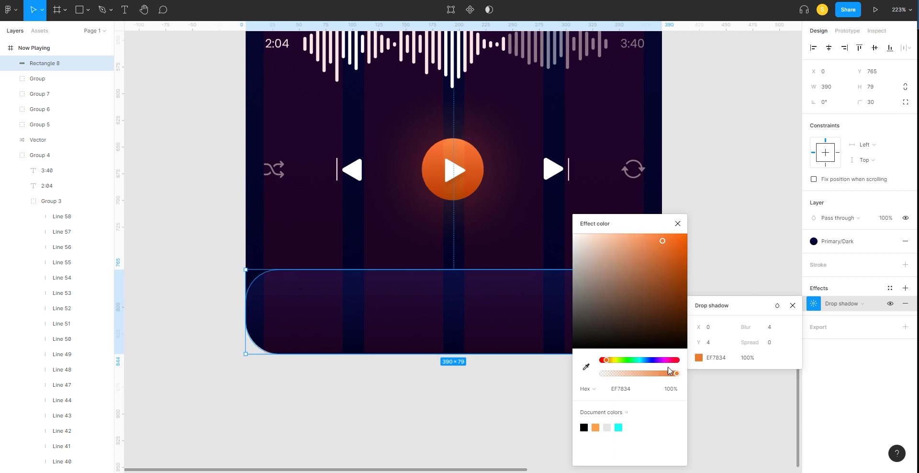
pyautogui.click(759, 327)
pyautogui.write('6')
pyautogui.click(717, 343)
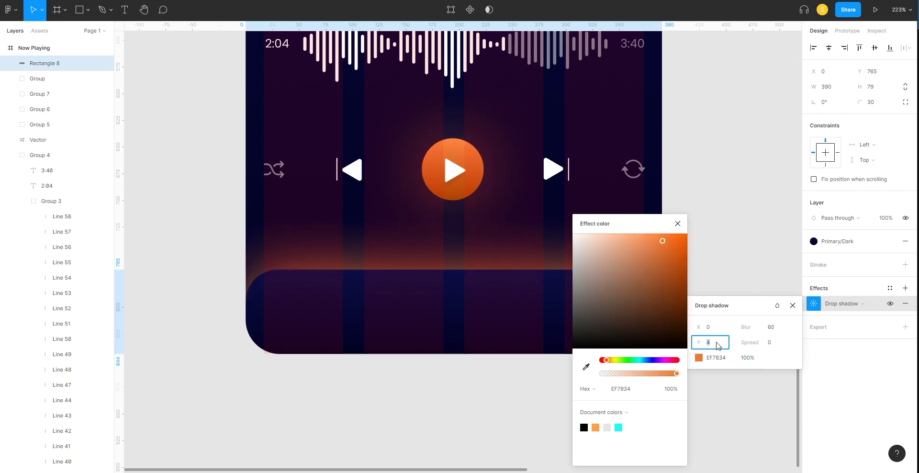
pyautogui.write('50')
pyautogui.press('Return')
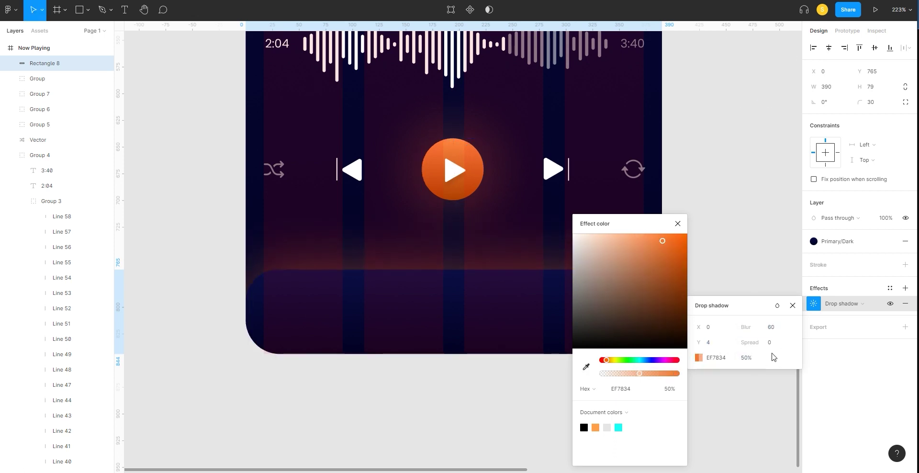
pyautogui.click(751, 263)
# - Give the bar a linear gradient stroke from orange F47C38 to navy 040429
pyautogui.click(904, 264)
pyautogui.click(889, 264)
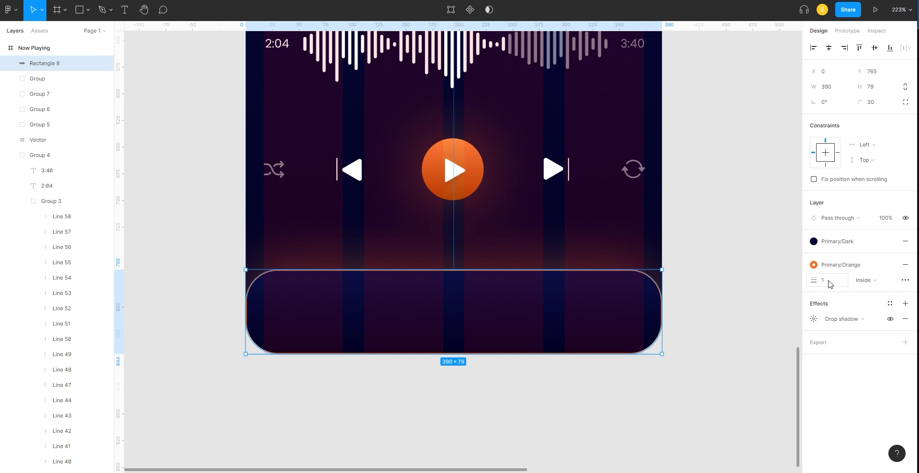
pyautogui.click(904, 264)
pyautogui.click(813, 280)
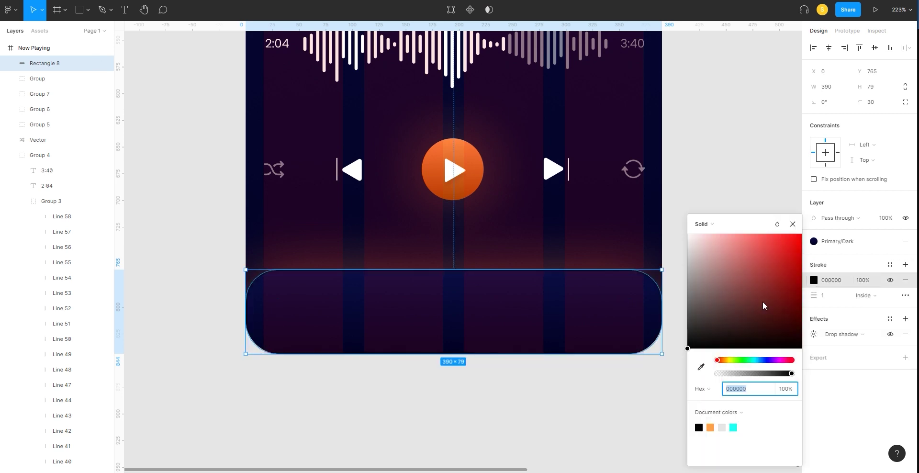
pyautogui.click(704, 223)
pyautogui.click(703, 235)
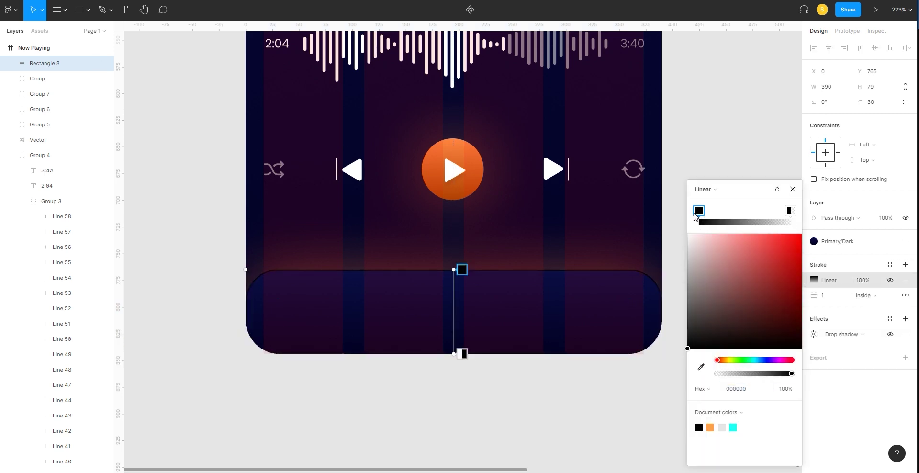
pyautogui.press('i')
pyautogui.click(452, 169)
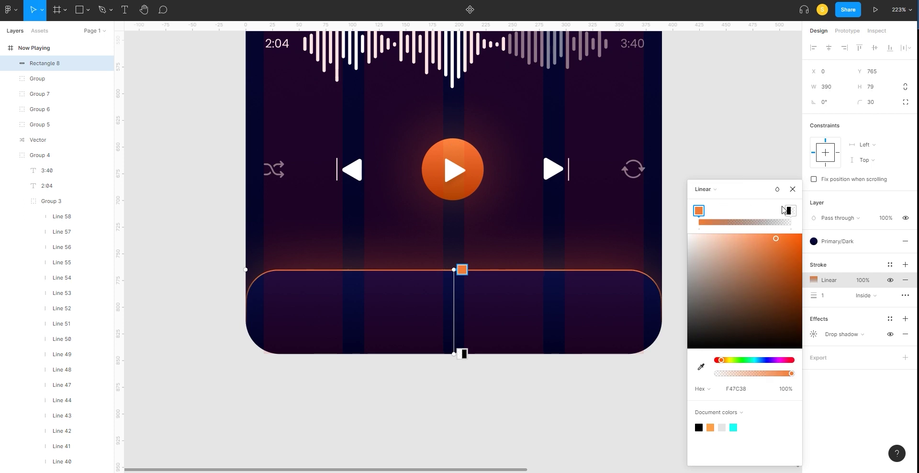
pyautogui.click(699, 368)
pyautogui.click(651, 306)
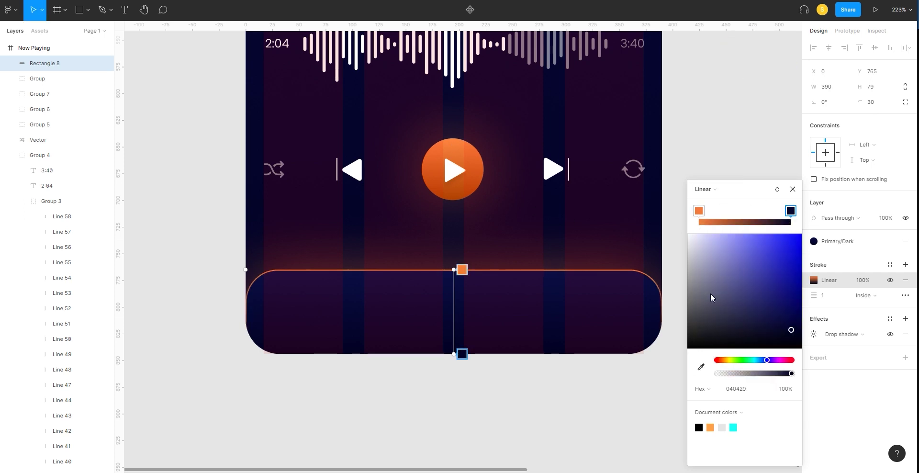
# - Shorten the gradient, set the orange stop to 10% opacity, and move the navy stop to the end
pyautogui.moveTo(460, 354); pyautogui.dragTo(462, 283)
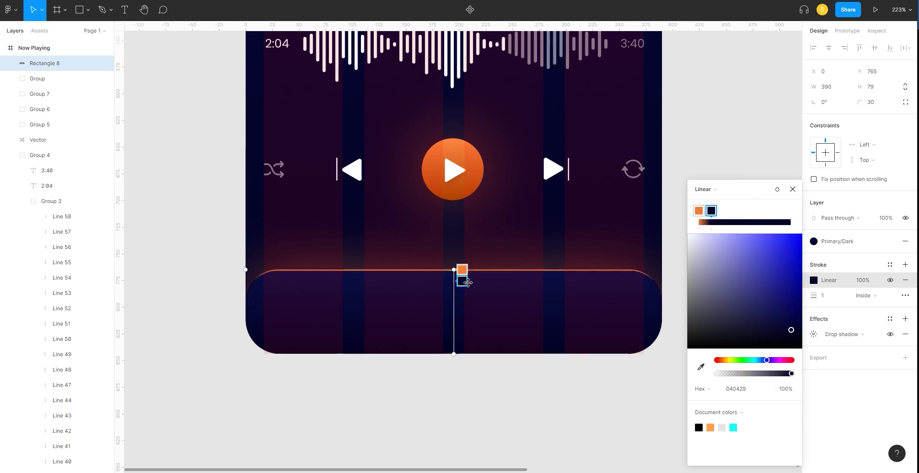
pyautogui.click(699, 211)
pyautogui.press('BackSpace')
pyautogui.press('BackSpace')
pyautogui.write('10')
pyautogui.press('Return')
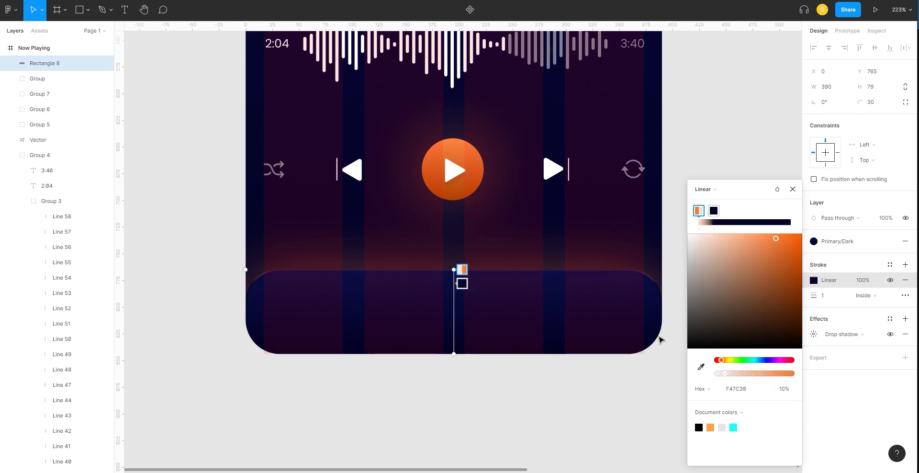
pyautogui.moveTo(713, 211); pyautogui.dragTo(789, 211)
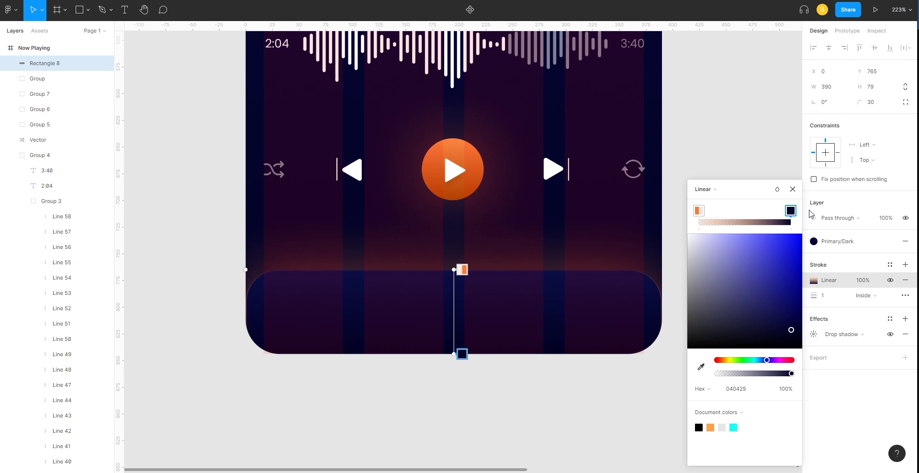
pyautogui.click(488, 415)
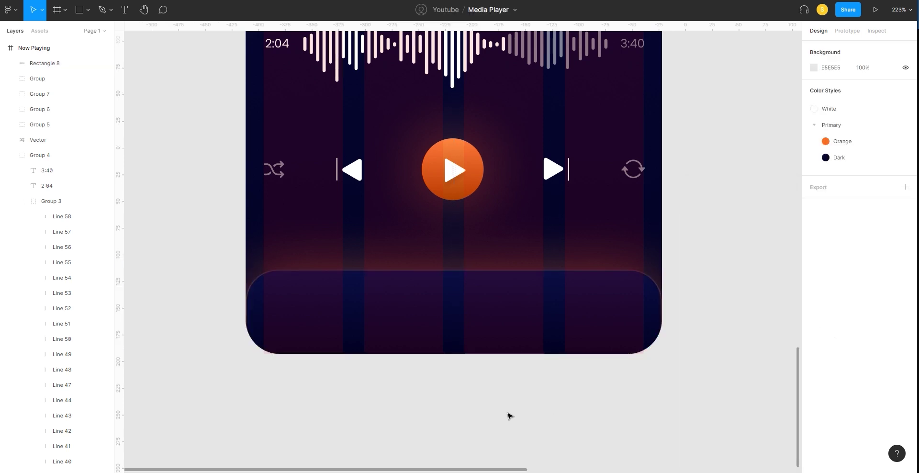
# - Move the house icon into the bottom bar
pyautogui.scroll(-5, 508, 415)
pyautogui.scroll(-3, 545, 348)
pyautogui.moveTo(720, 243)
pyautogui.mouseDown()
pyautogui.moveTo(618, 298)
pyautogui.moveTo(372, 321)
pyautogui.mouseUp()
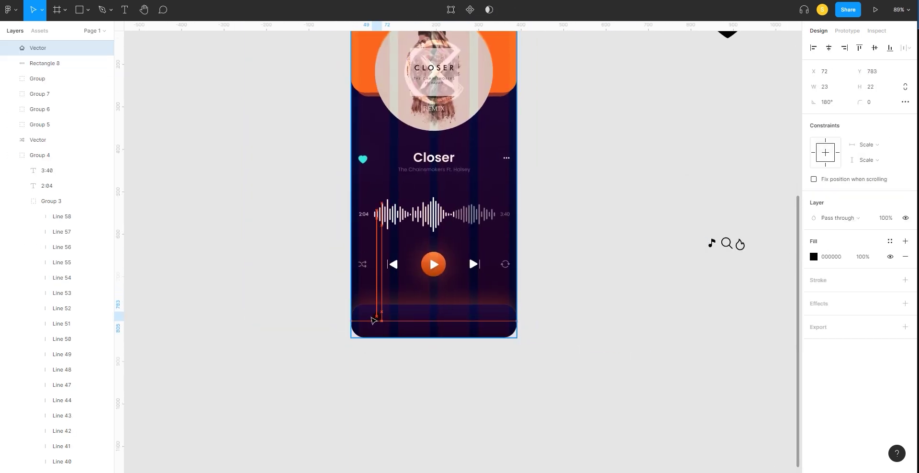
# - Give the house icon the orange colour
pyautogui.click(890, 241)
pyautogui.click(821, 332)
pyautogui.click(558, 419)
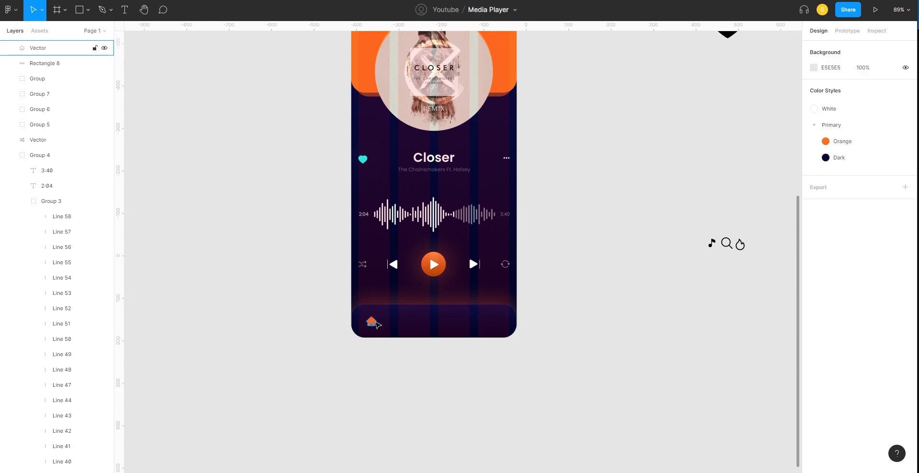
# - Save the play button's gradient as a colour style named 'gredient'
pyautogui.doubleClick(443, 263)
pyautogui.click(889, 226)
pyautogui.click(902, 243)
pyautogui.write('gr')
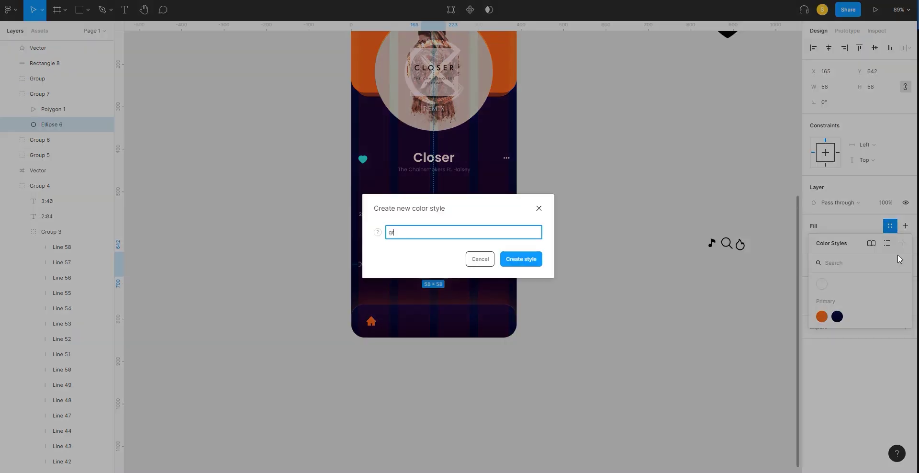
pyautogui.write('edient')
pyautogui.press('Return')
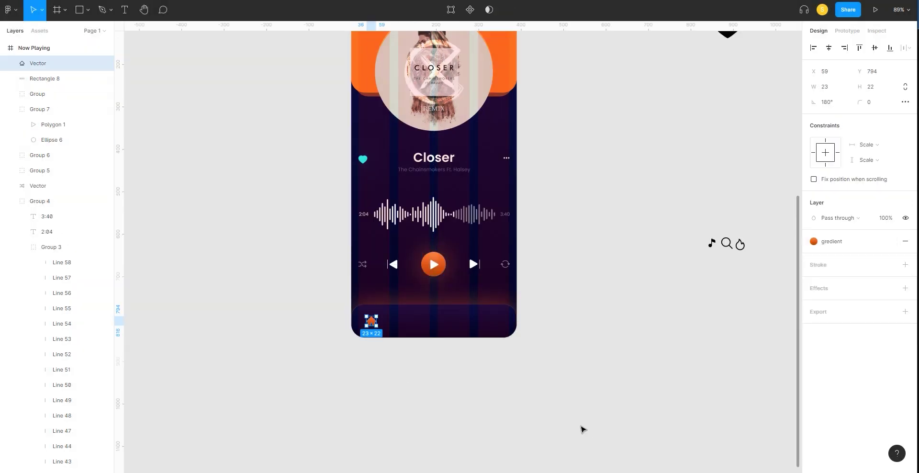
pyautogui.press('Escape')
# - Add a 'Home' label under the house icon and apply the gredient style
pyautogui.scroll(5, 400, 360)
pyautogui.press('t')
pyautogui.click(418, 390)
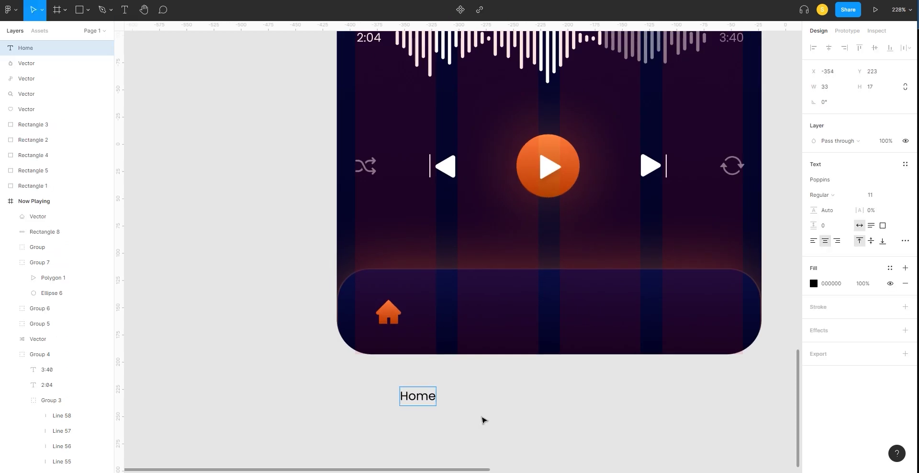
pyautogui.press('Escape')
pyautogui.moveTo(430, 397); pyautogui.dragTo(404, 338)
pyautogui.click(890, 345)
pyautogui.click(837, 402)
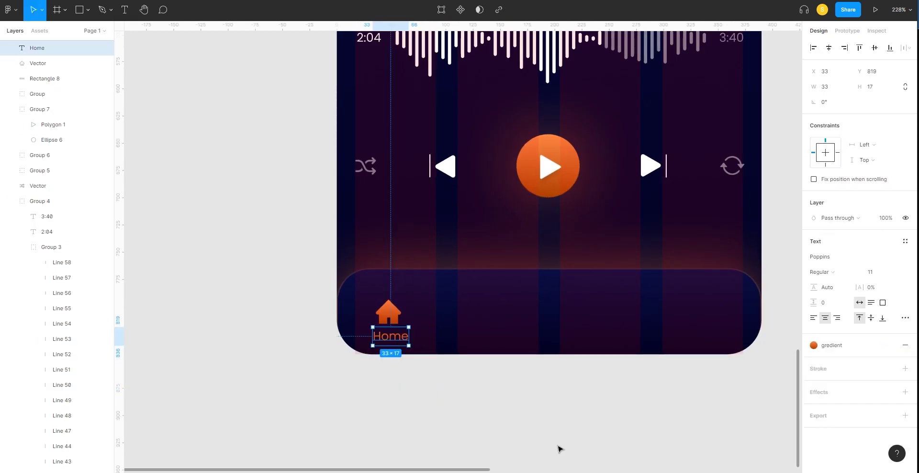
pyautogui.click(522, 448)
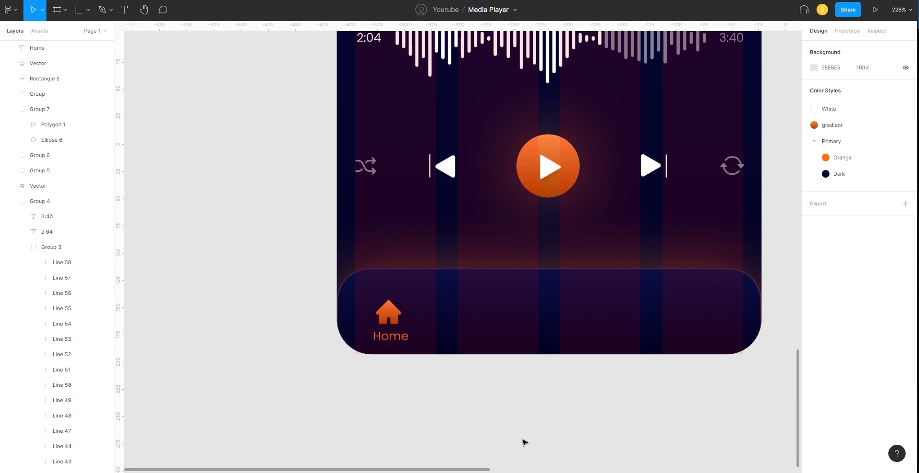
# - Shrink the house icon slightly
pyautogui.click(388, 314)
pyautogui.moveTo(401, 325); pyautogui.dragTo(397, 312)
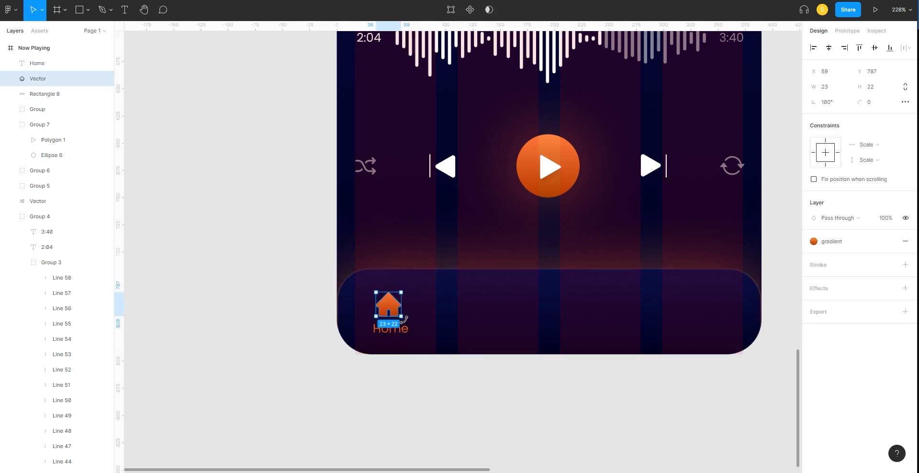
pyautogui.click(390, 329)
# - Zoom in on the Home tab and select the house icon with its Home label
pyautogui.click(420, 393)
pyautogui.scroll(5, 386, 319)
pyautogui.click(391, 280)
pyautogui.press('Escape')
pyautogui.scroll(-5, 514, 359)
pyautogui.scroll(-5, 437, 385)
pyautogui.hscroll(5, 478, 359)
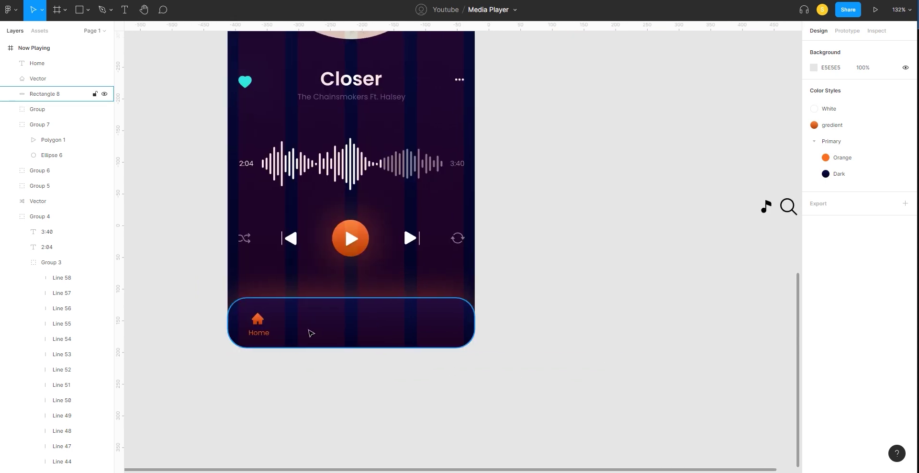
pyautogui.scroll(5, 287, 344)
pyautogui.click(222, 335)
pyautogui.scroll(5, 220, 328)
pyautogui.click(236, 307)
pyautogui.click(220, 350)
pyautogui.scroll(-5, 308, 331)
pyautogui.scroll(3, 330, 330)
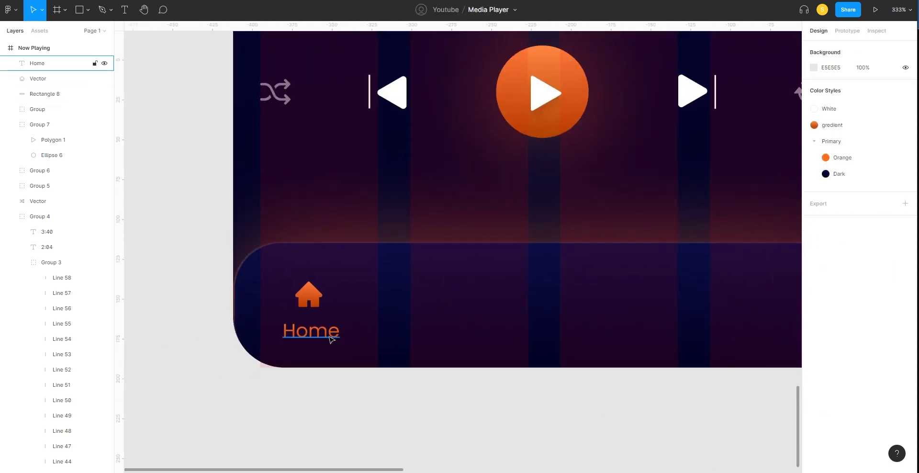
pyautogui.keyDown('shift'); pyautogui.click(316, 294); pyautogui.keyUp('shift')
pyautogui.click(404, 389)
pyautogui.scroll(-5, 478, 373)
pyautogui.hscroll(3, 455, 358)
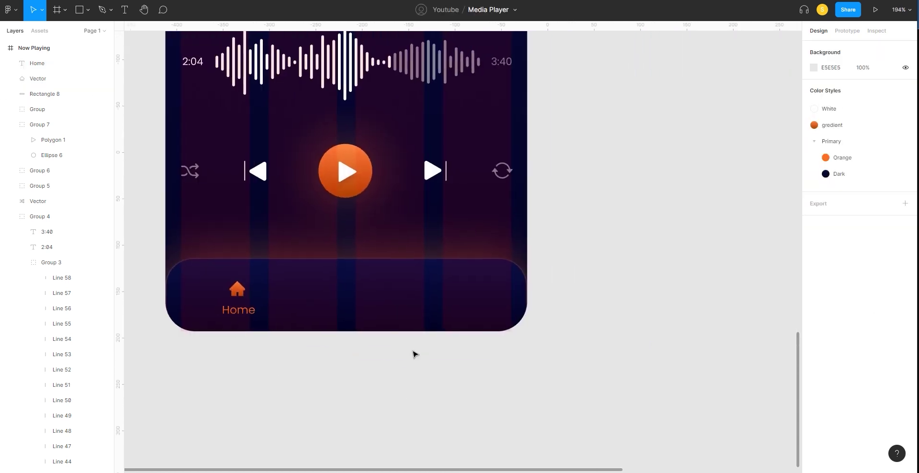
pyautogui.scroll(-5, 526, 325)
# - Move the search icon into the bottom bar, colour it White, and align it with the house icon
pyautogui.moveTo(622, 262); pyautogui.dragTo(430, 350)
pyautogui.moveTo(636, 264); pyautogui.dragTo(375, 327)
pyautogui.click(884, 256)
pyautogui.click(379, 357)
pyautogui.scroll(5, 410, 337)
pyautogui.click(370, 325)
pyautogui.click(381, 365)
pyautogui.scroll(3, 371, 324)
pyautogui.moveTo(371, 324); pyautogui.dragTo(367, 323)
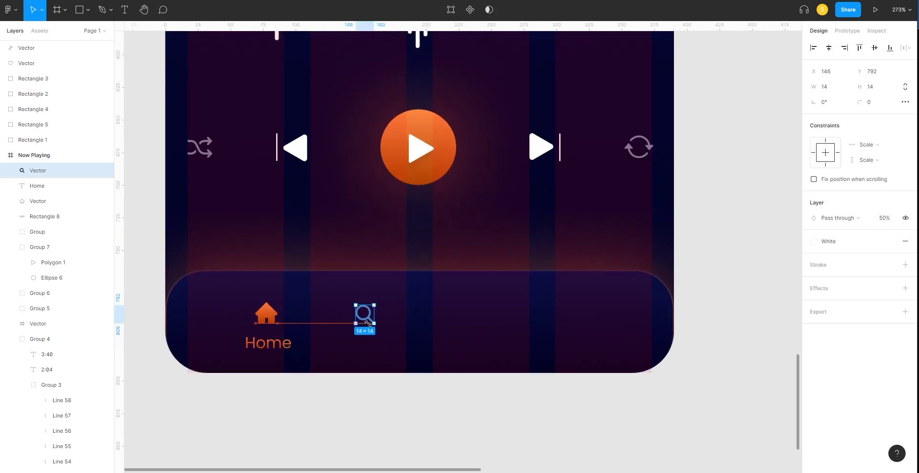
# - Copy the Home label beside the search icon as a 50% White 'Search' label
pyautogui.moveTo(268, 342); pyautogui.dragTo(360, 342)
pyautogui.click(890, 344)
pyautogui.click(831, 402)
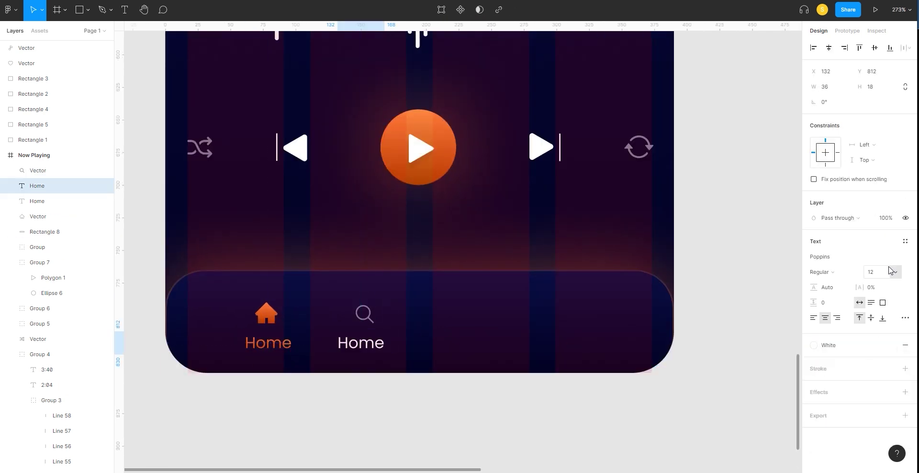
pyautogui.press('5')
pyautogui.doubleClick(362, 347)
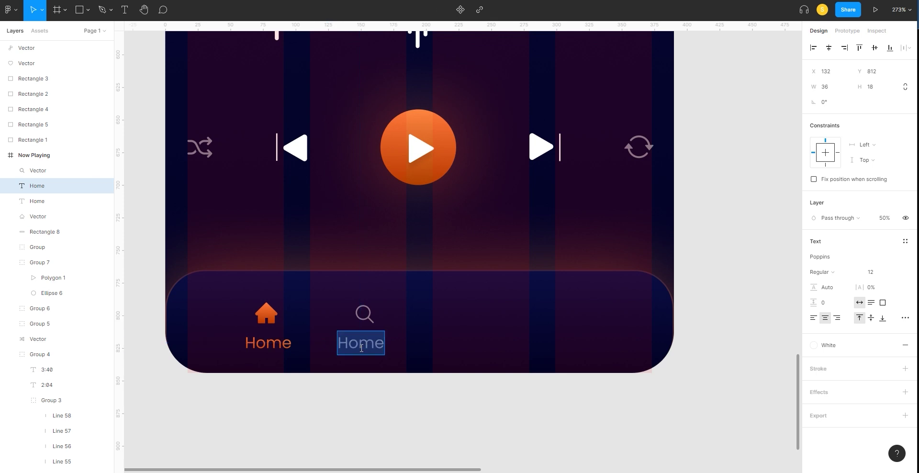
pyautogui.write('Search')
pyautogui.click(408, 415)
pyautogui.click(364, 344)
# - Copy the Search label further right and rename it 'Library'
pyautogui.moveTo(366, 343); pyautogui.dragTo(500, 343)
pyautogui.write('Library')
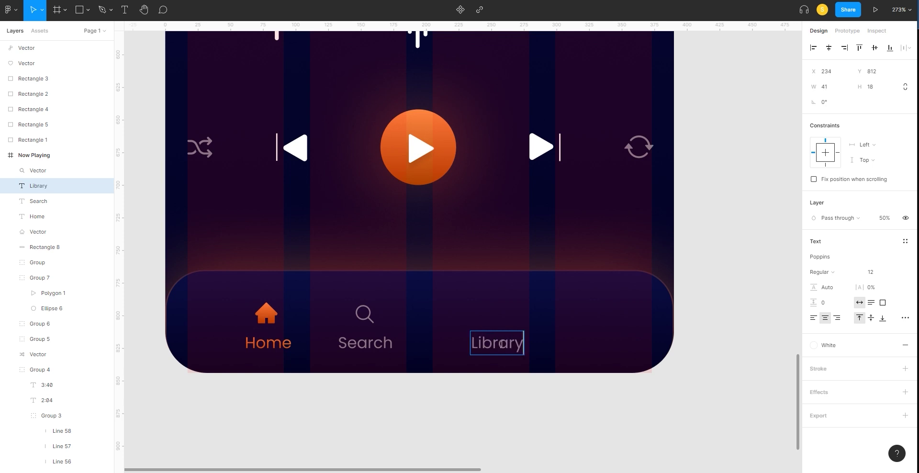
pyautogui.press('Escape')
pyautogui.scroll(-5, 674, 387)
pyautogui.hotkey('ctrl', 'v')
# - Make the music note icon White and move it below the bottom bar
pyautogui.click(889, 241)
pyautogui.click(821, 299)
pyautogui.scroll(5, 430, 261)
pyautogui.moveTo(483, 245); pyautogui.dragTo(443, 399)
pyautogui.moveTo(522, 390); pyautogui.dragTo(522, 346)
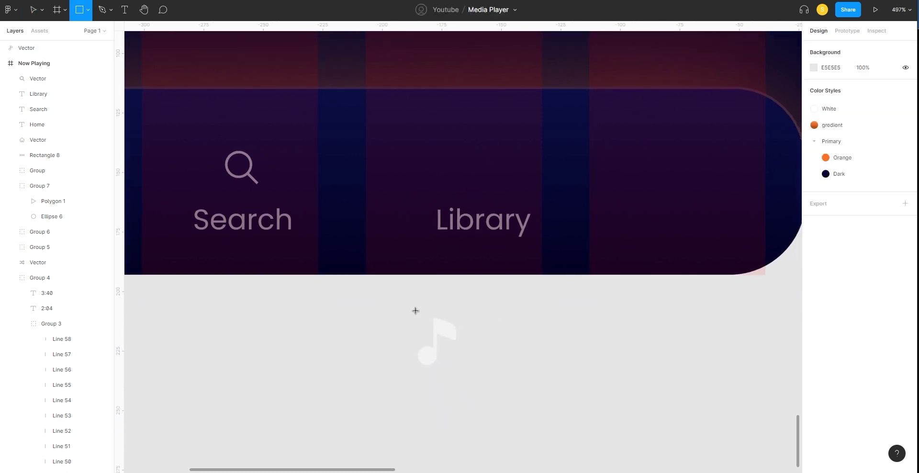
# - Draw a rectangle behind the music note with a white outline and no fill
pyautogui.moveTo(415, 310); pyautogui.dragTo(465, 371)
pyautogui.hotkey('ctrl', 'shift', '[')
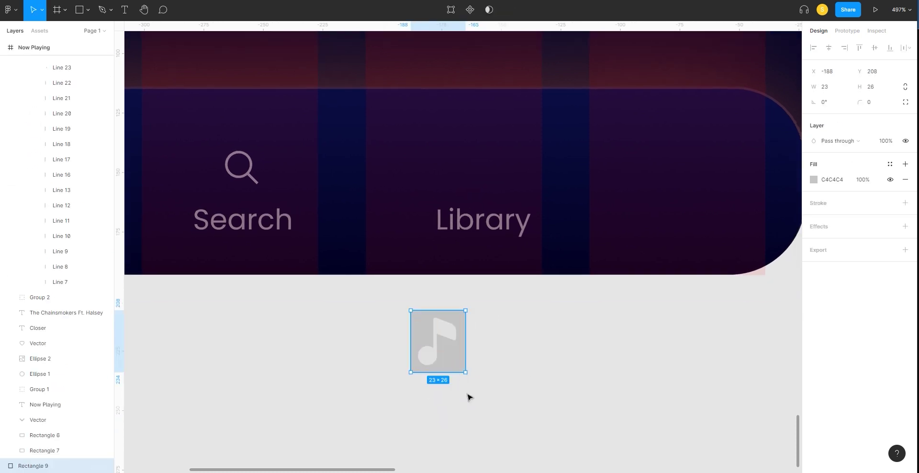
pyautogui.click(904, 202)
pyautogui.click(890, 203)
pyautogui.click(813, 290)
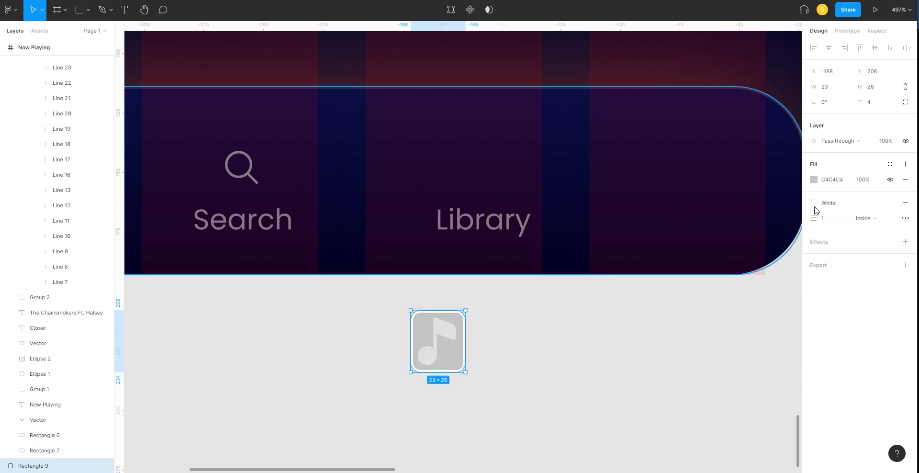
pyautogui.click(905, 178)
# - Duplicate the icon's rounded square into a thin side bar with corner radius 1
pyautogui.click(440, 360)
pyautogui.click(535, 392)
pyautogui.scroll(3, 502, 361)
pyautogui.click(428, 366)
pyautogui.keyDown('shift'); pyautogui.click(438, 372); pyautogui.keyUp('shift')
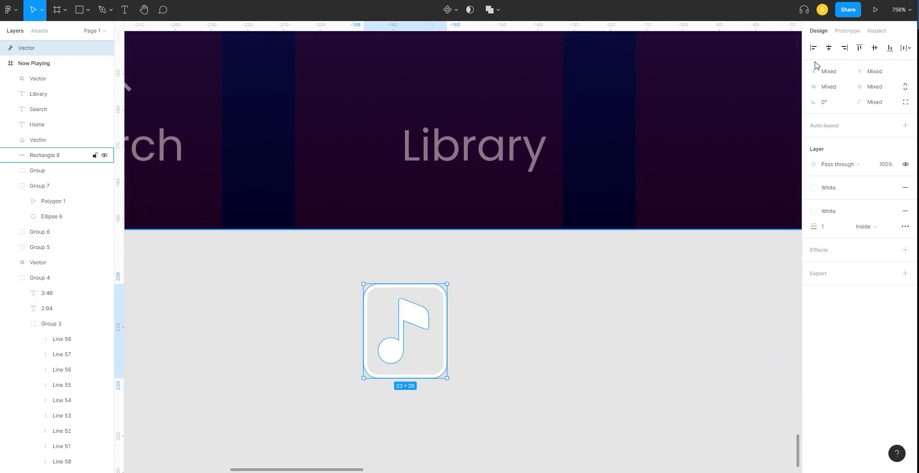
pyautogui.click(656, 305)
pyautogui.click(444, 374)
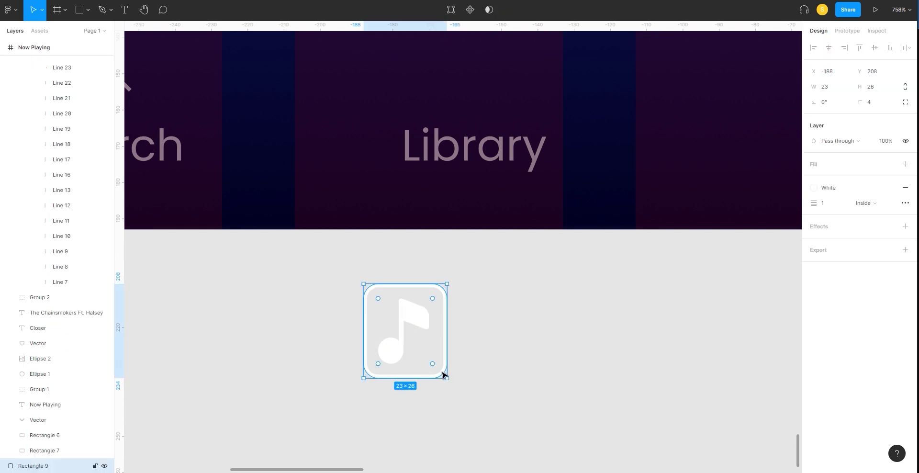
pyautogui.hotkey('ctrl', 'd')
pyautogui.moveTo(364, 332); pyautogui.dragTo(485, 337)
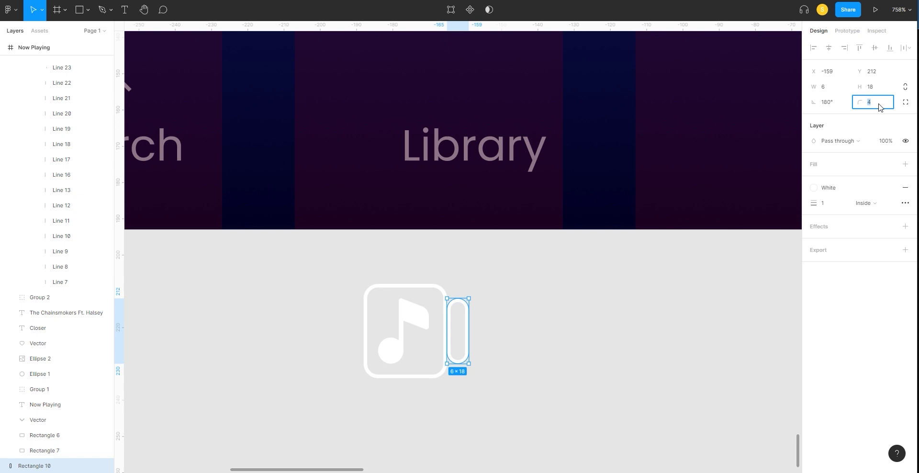
pyautogui.click(469, 340)
# - Copy the side bar to the icon's left and group both bars with the note
pyautogui.scroll(5, 470, 328)
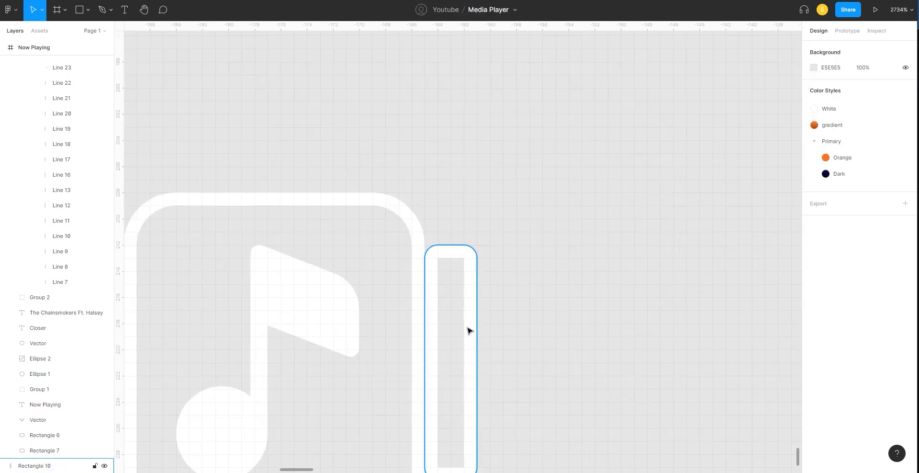
pyautogui.scroll(-5, 520, 329)
pyautogui.moveTo(493, 338); pyautogui.dragTo(378, 337)
pyautogui.moveTo(545, 420); pyautogui.dragTo(328, 272)
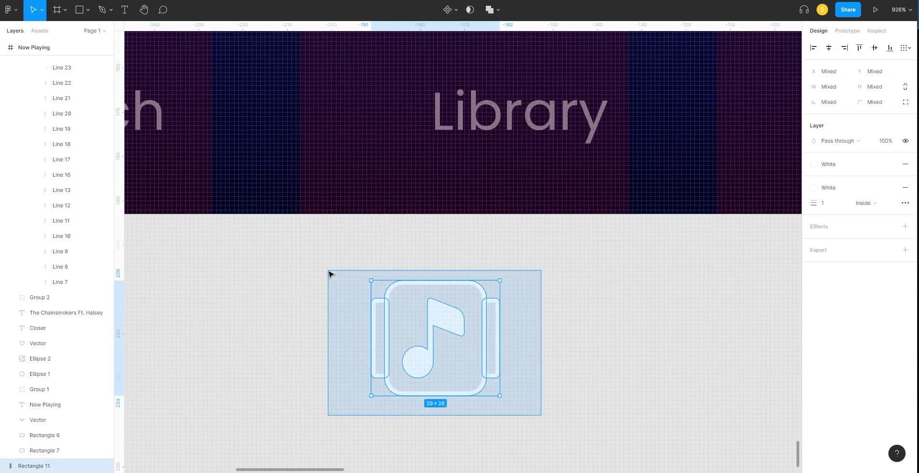
pyautogui.hotkey('ctrl', 'g')
pyautogui.click(529, 343)
# - Move the music icon into the nav bar and shrink it above the Library label
pyautogui.scroll(-5, 529, 343)
pyautogui.moveTo(363, 251)
pyautogui.mouseDown()
pyautogui.moveTo(478, 334)
pyautogui.moveTo(341, 192)
pyautogui.mouseUp()
pyautogui.moveTo(313, 227)
pyautogui.mouseDown()
pyautogui.moveTo(338, 201)
pyautogui.moveTo(523, 193)
pyautogui.mouseUp()
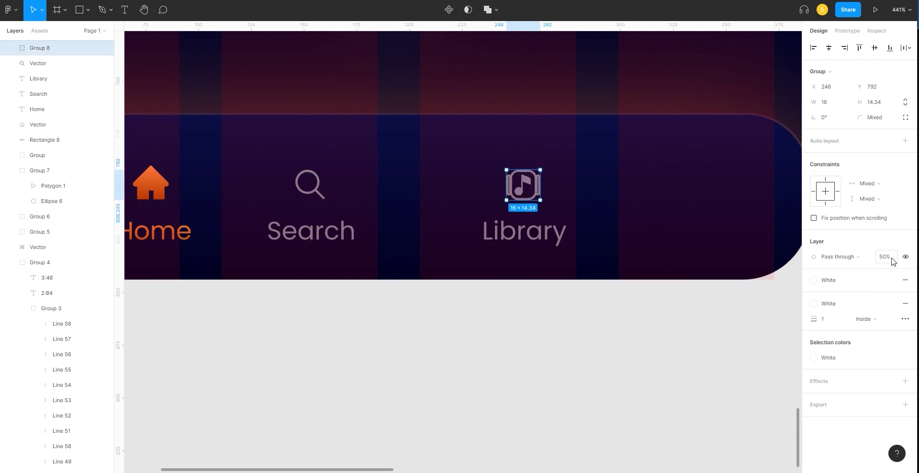
pyautogui.click(581, 299)
pyautogui.scroll(-2, 580, 299)
# - Duplicate the Library label to the right and rename it 'Hotlist'
pyautogui.moveTo(549, 243); pyautogui.dragTo(683, 244)
pyautogui.doubleClick(670, 236)
pyautogui.write('Likes')
pyautogui.press('Escape')
pyautogui.scroll(-3, 660, 321)
pyautogui.hscroll(4, 775, 180)
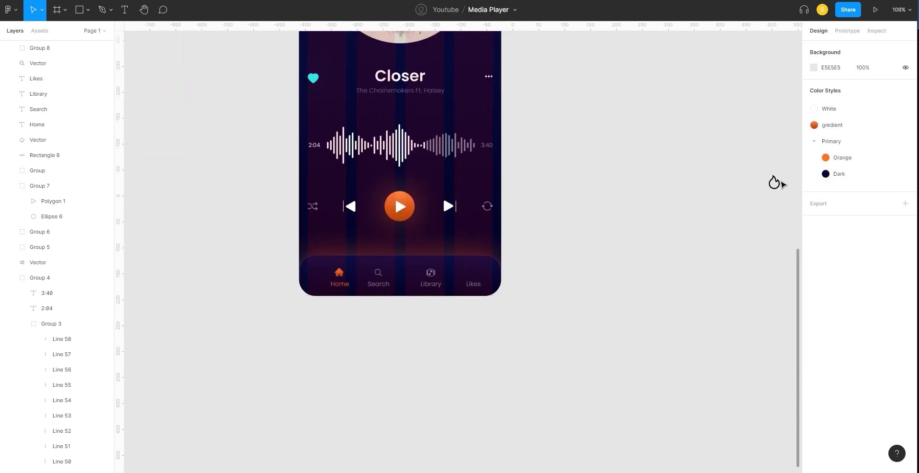
pyautogui.scroll(3, 508, 300)
pyautogui.doubleClick(471, 287)
pyautogui.write('Hotlist')
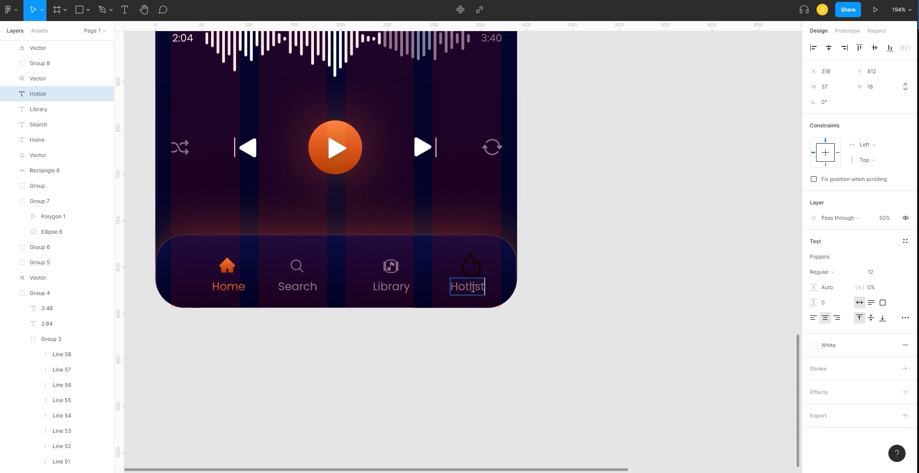
pyautogui.press('Escape')
# - Place the flame icon above Hotlist and apply the White colour style
pyautogui.scroll(3, 472, 288)
pyautogui.scroll(3, 490, 289)
pyautogui.click(461, 243)
pyautogui.moveTo(460, 243)
pyautogui.mouseDown()
pyautogui.moveTo(305, 254)
pyautogui.moveTo(463, 256)
pyautogui.mouseUp()
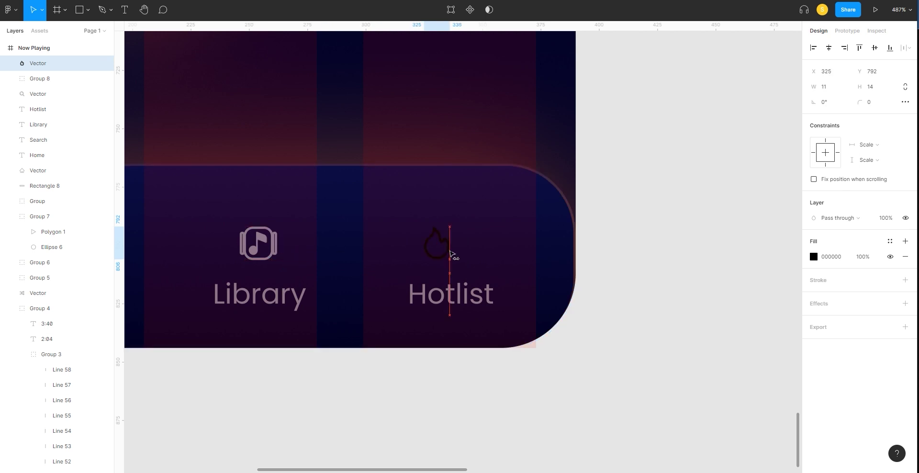
pyautogui.click(889, 240)
pyautogui.click(871, 282)
pyautogui.press('Escape')
# - Group each nav icon with its label: Hotlist, Library, Search and Home
pyautogui.click(456, 243)
pyautogui.click(450, 294)
pyautogui.keyDown('shift'); pyautogui.click(457, 258); pyautogui.keyUp('shift')
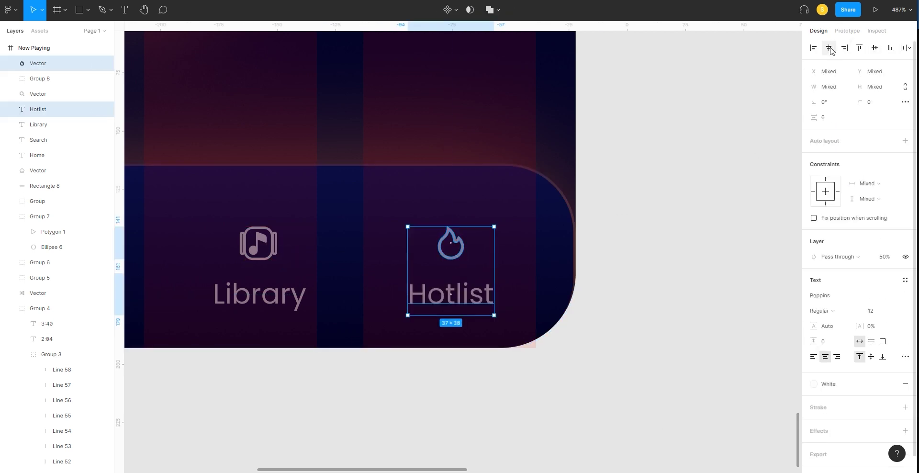
pyautogui.hotkey('ctrl', 'g')
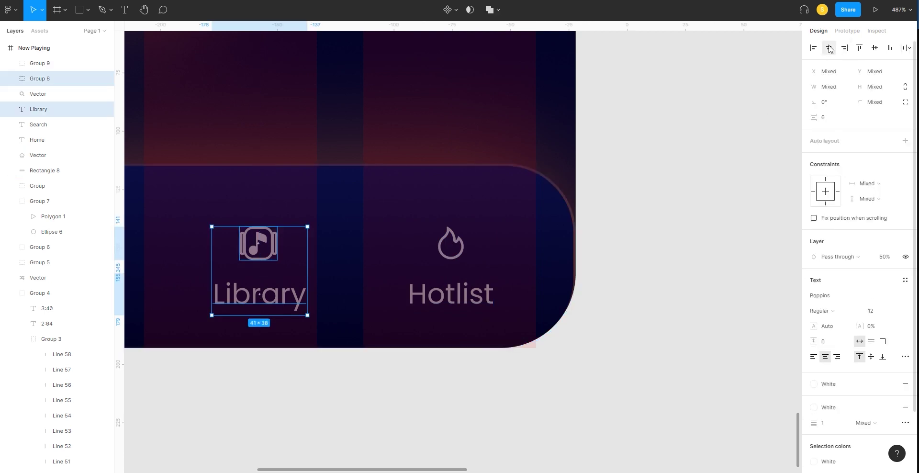
pyautogui.hotkey('ctrl', 'g')
pyautogui.hscroll(-5, 687, 329)
pyautogui.keyDown('shift'); pyautogui.click(383, 204); pyautogui.keyUp('shift')
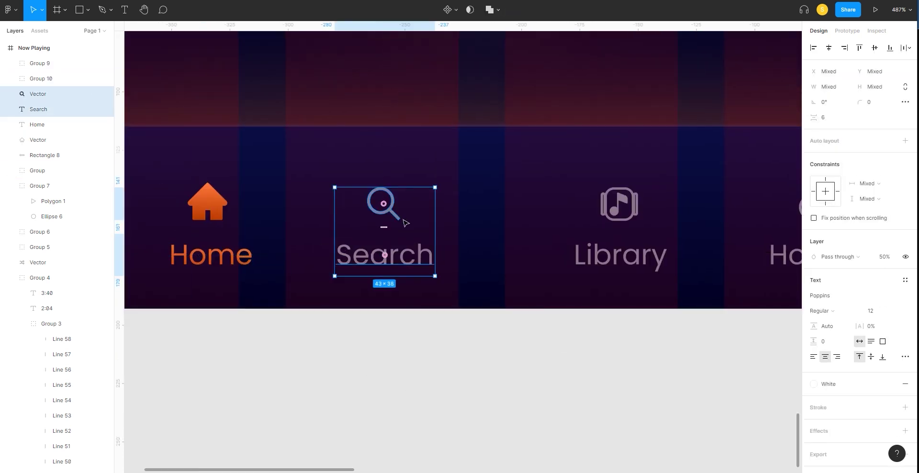
pyautogui.hotkey('ctrl', 'g')
pyautogui.click(210, 255)
pyautogui.keyDown('shift'); pyautogui.click(207, 201); pyautogui.keyUp('shift')
pyautogui.hotkey('ctrl', 'g')
pyautogui.keyDown('ctrl'); pyautogui.scroll(-5, 481, 321); pyautogui.keyUp('ctrl')
# - Distribute the four nav tab groups evenly and group them together
pyautogui.hotkey('ctrl', 'a')
pyautogui.keyDown('shift'); pyautogui.click(486, 267); pyautogui.keyUp('shift')
pyautogui.click(907, 47)
pyautogui.click(836, 90)
pyautogui.hotkey('ctrl', 'g')
pyautogui.click(750, 276)
# - Nudge the nav tabs group up and bring the whole Now Playing screen into view
pyautogui.keyDown('ctrl'); pyautogui.scroll(-3, 751, 276); pyautogui.keyUp('ctrl')
pyautogui.keyDown('ctrl'); pyautogui.scroll(2, 570, 263); pyautogui.keyUp('ctrl')
pyautogui.click(570, 263)
pyautogui.hotkey('shift', 'Up')
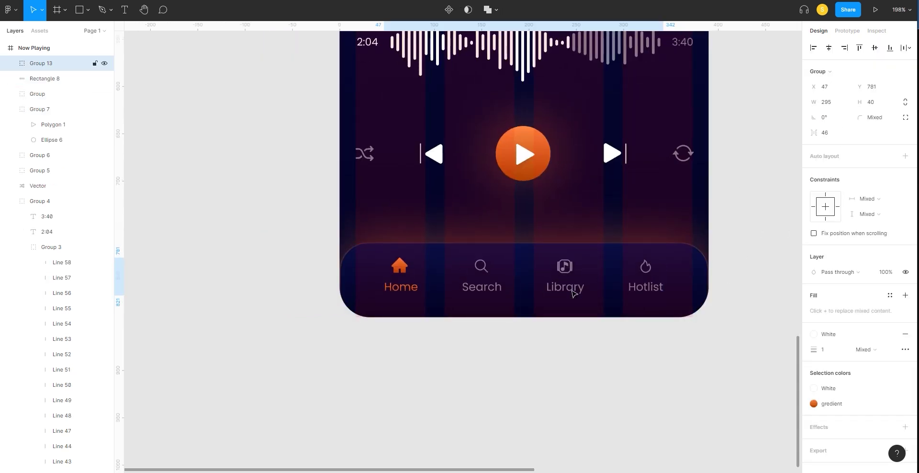
pyautogui.click(620, 372)
pyautogui.keyDown('ctrl'); pyautogui.scroll(-5, 622, 370); pyautogui.keyUp('ctrl')
pyautogui.moveTo(638, 282); pyautogui.dragTo(599, 292)
pyautogui.hscroll(2, 603, 294)
pyautogui.scroll(3, 598, 268)
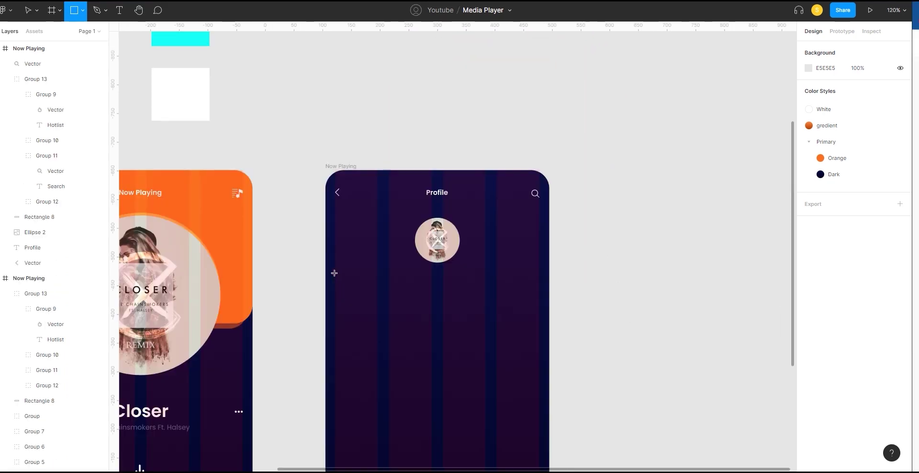
# - Draw a 356×182 card rectangle on the Profile screen with corner radius 32
pyautogui.press('r')
pyautogui.moveTo(335, 270)
pyautogui.mouseDown()
pyautogui.moveTo(539, 330)
pyautogui.moveTo(539, 374)
pyautogui.mouseUp()
pyautogui.write('32')
pyautogui.click(611, 328)
pyautogui.scroll(-3, 490, 297)
pyautogui.keyDown('ctrl'); pyautogui.scroll(2, 532, 272); pyautogui.keyUp('ctrl')
pyautogui.click(532, 273)
# - Give the card a diagonal linear gradient fill from top-left to bottom-right
pyautogui.click(808, 256)
pyautogui.click(696, 224)
pyautogui.click(717, 233)
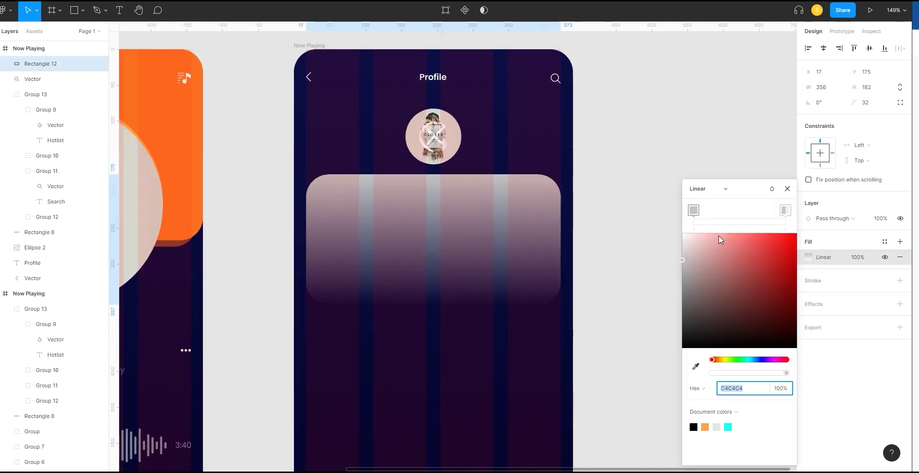
pyautogui.click(785, 210)
pyautogui.moveTo(432, 174); pyautogui.dragTo(309, 175)
pyautogui.moveTo(433, 304); pyautogui.dragTo(559, 304)
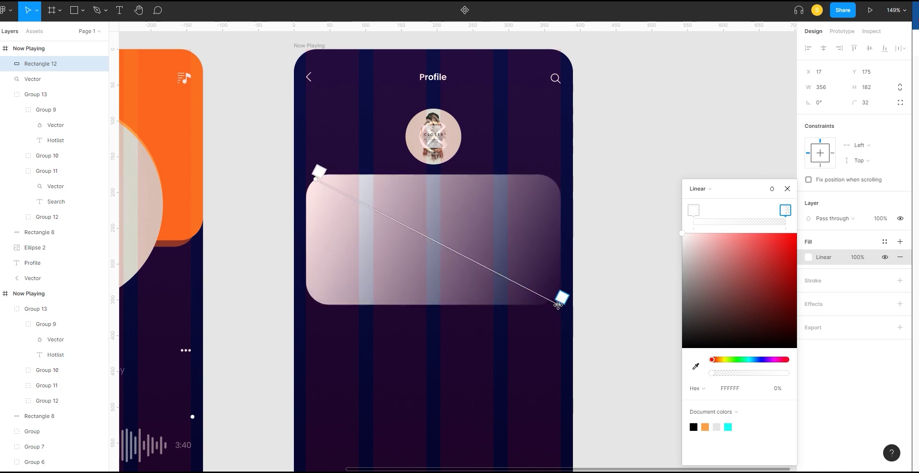
# - Add a second 20% image fill to the card as a faint texture
pyautogui.click(899, 241)
pyautogui.click(808, 257)
pyautogui.click(697, 223)
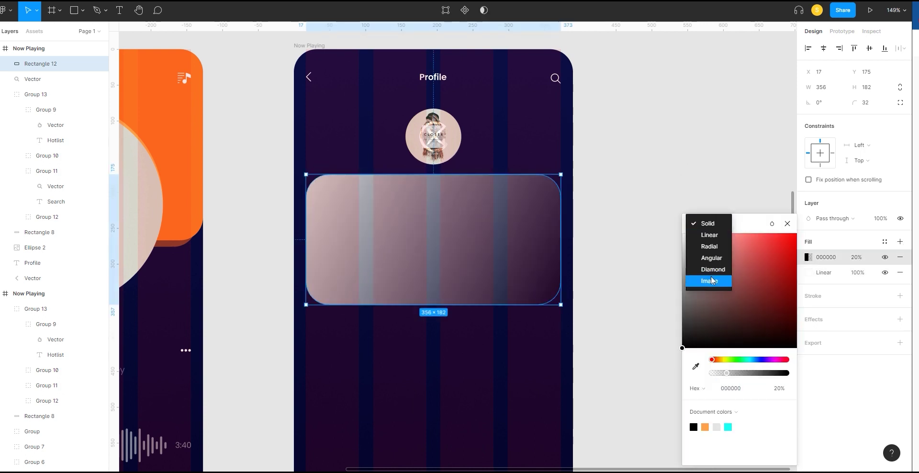
pyautogui.click(703, 281)
pyautogui.click(735, 293)
pyautogui.doubleClick(195, 82)
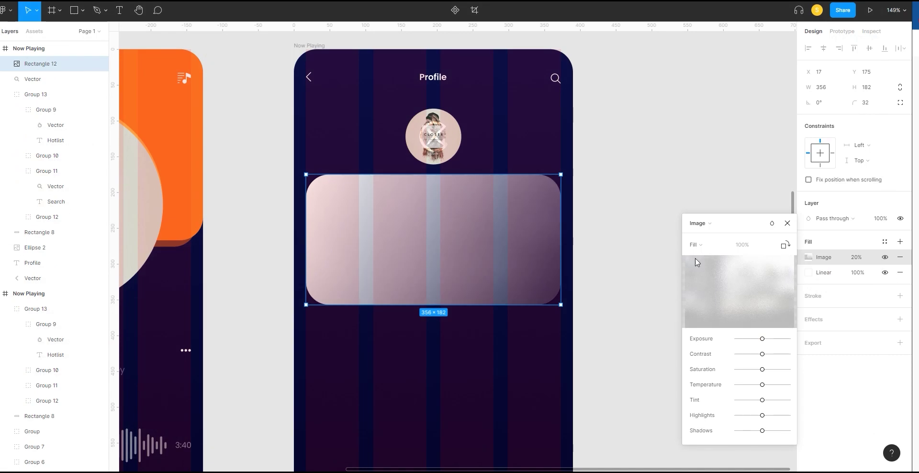
# - Add a diagonal linear gradient border to the card
pyautogui.click(900, 295)
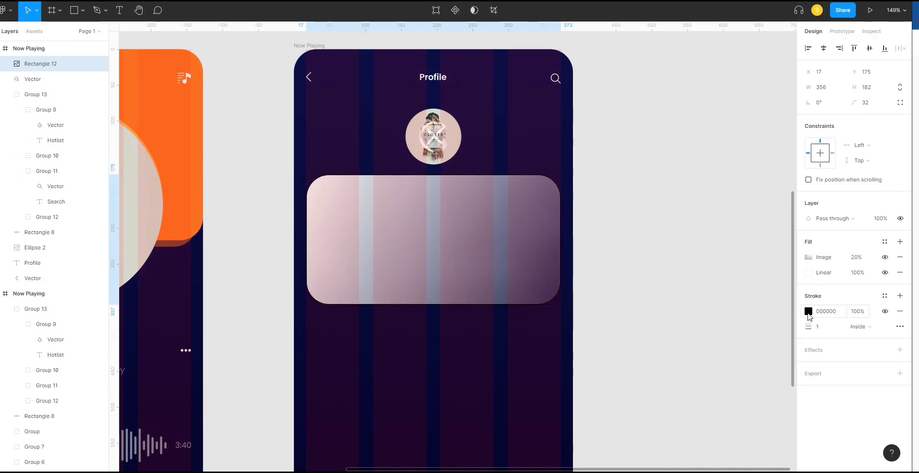
pyautogui.click(808, 311)
pyautogui.click(696, 223)
pyautogui.click(784, 209)
pyautogui.moveTo(433, 175); pyautogui.dragTo(312, 172)
pyautogui.moveTo(435, 305); pyautogui.dragTo(560, 309)
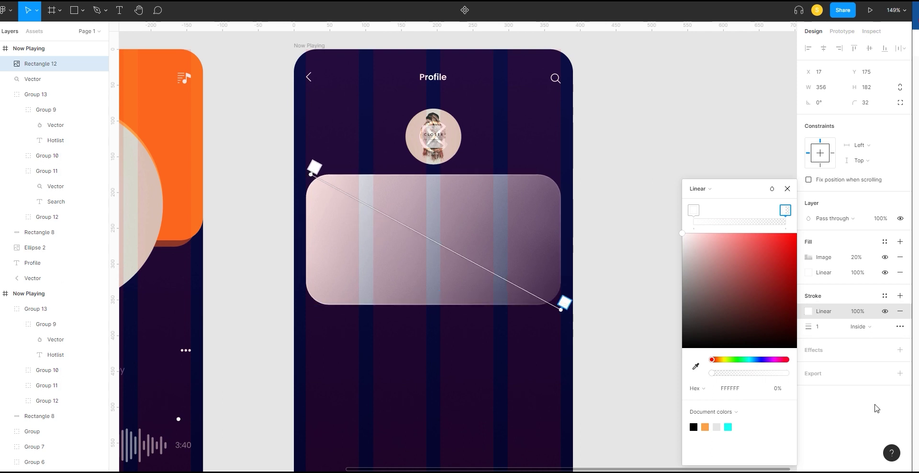
pyautogui.click(787, 188)
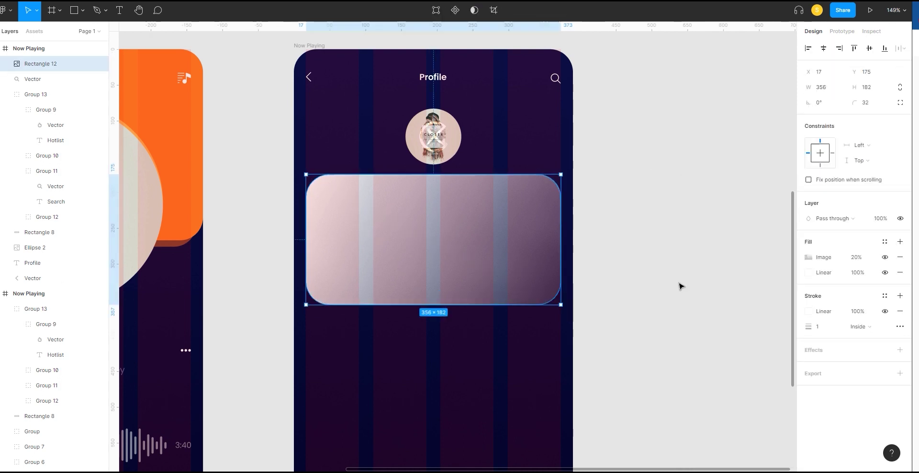
# - Apply a Background blur effect and move the card up under the Profile title
pyautogui.click(900, 349)
pyautogui.click(807, 364)
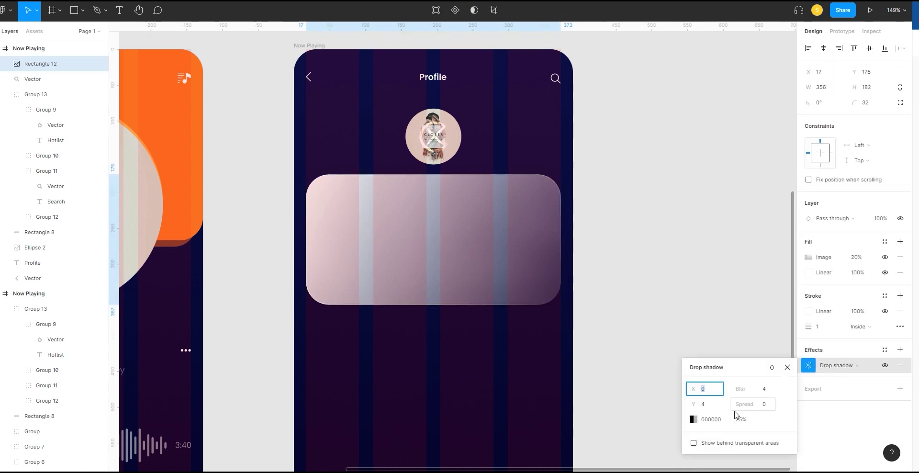
pyautogui.click(861, 365)
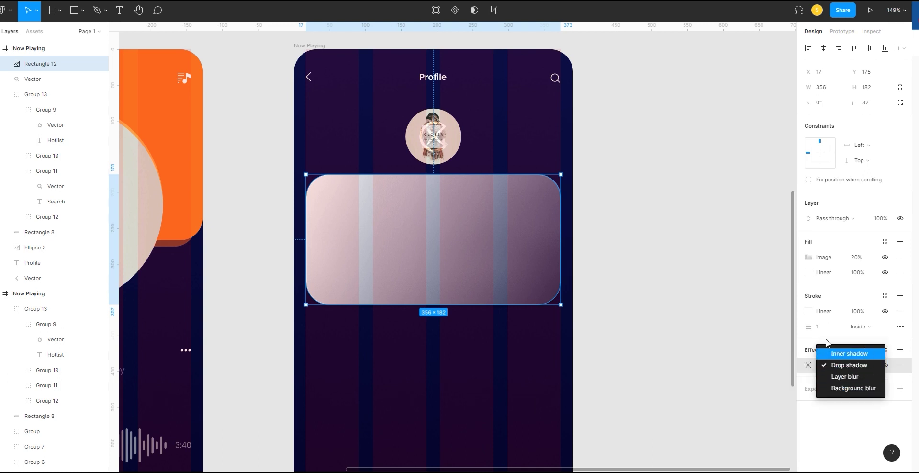
pyautogui.click(855, 362)
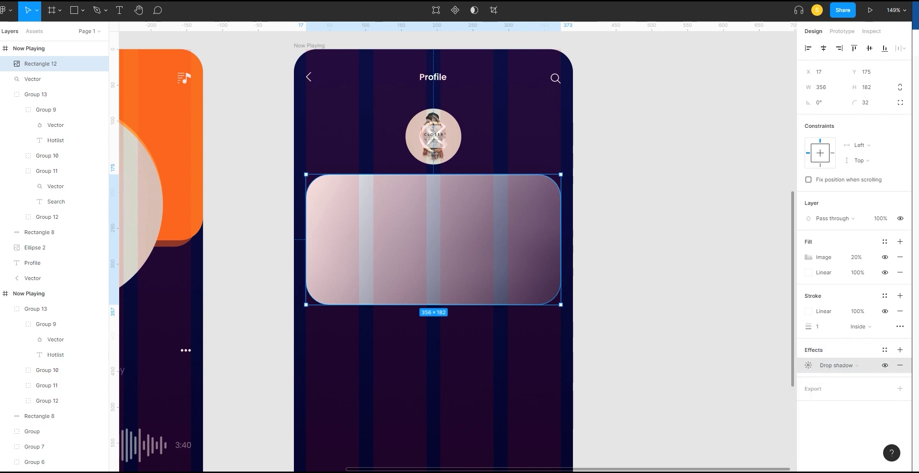
pyautogui.click(857, 365)
pyautogui.click(837, 387)
pyautogui.click(807, 365)
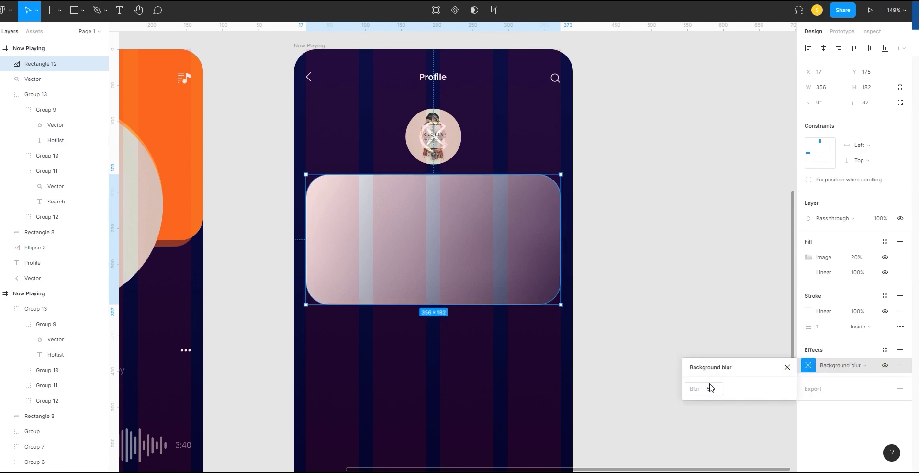
pyautogui.click(665, 373)
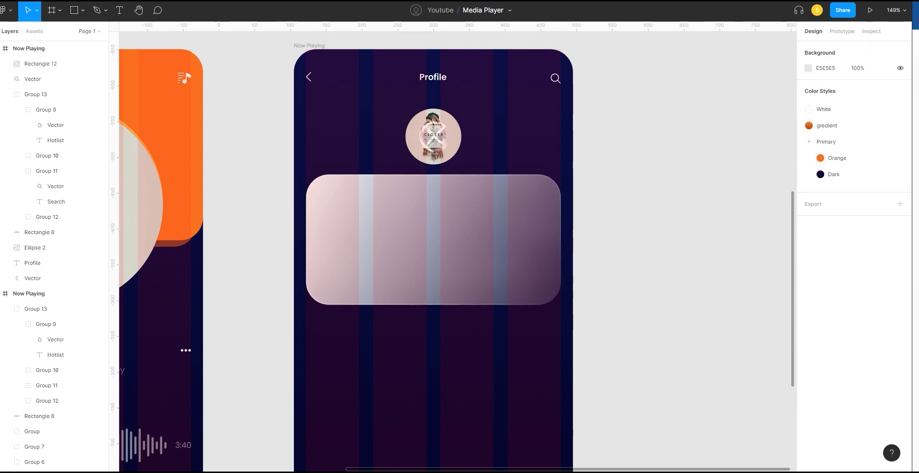
pyautogui.moveTo(478, 260); pyautogui.dragTo(478, 169)
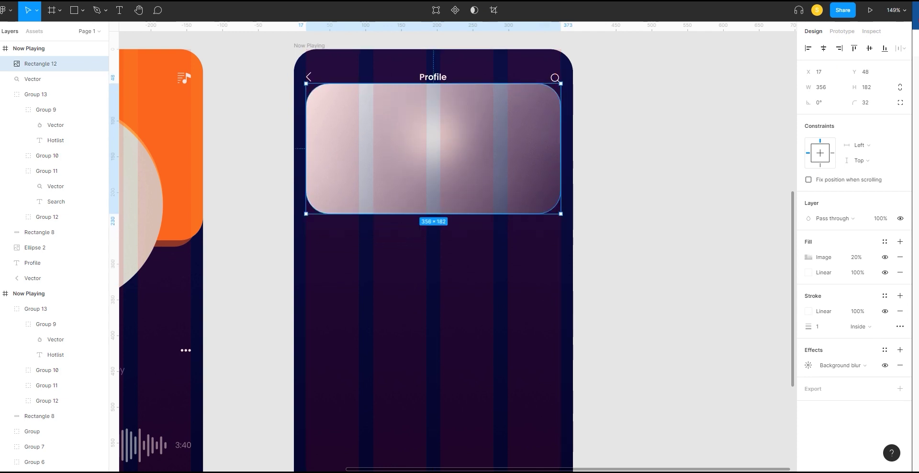
# - Reposition the card lower so the avatar overlaps its top edge
pyautogui.press('Escape')
pyautogui.hotkey('ctrl', 'z')
pyautogui.hotkey('ctrl', 'z')
pyautogui.press('Escape')
pyautogui.moveTo(487, 220)
pyautogui.mouseDown()
pyautogui.moveTo(457, 257)
pyautogui.moveTo(462, 227)
pyautogui.mouseUp()
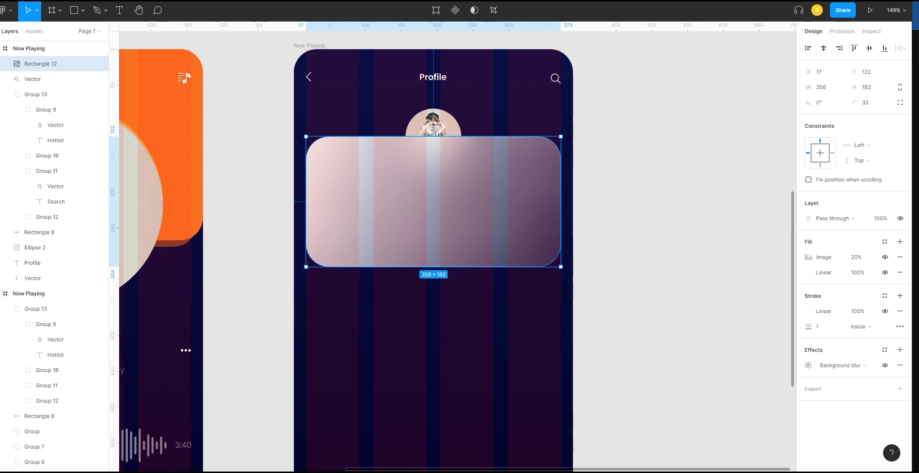
pyautogui.click(433, 201)
# - Add a centred name text label inside the card
pyautogui.press('t')
pyautogui.click(398, 223)
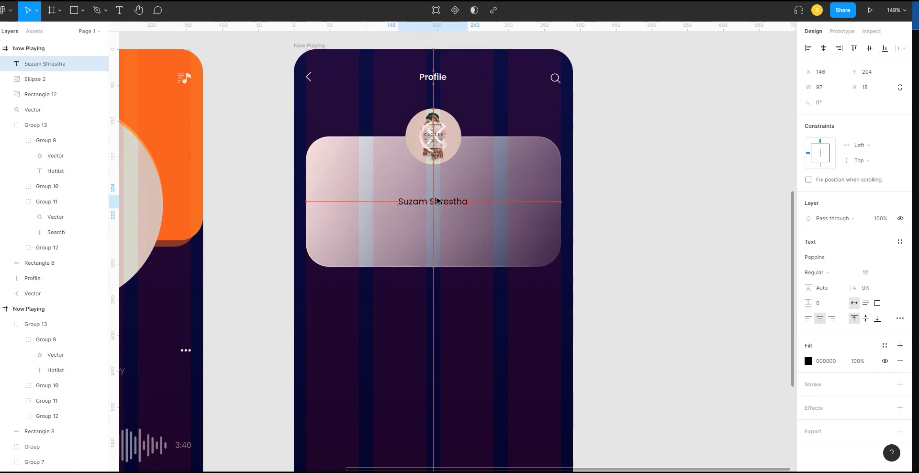
pyautogui.click(809, 272)
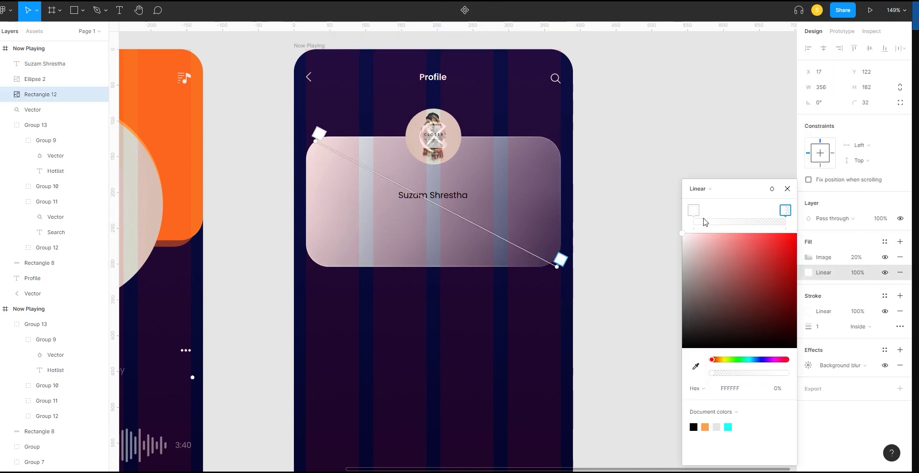
# - Lower the card's gradient fill stop opacity to 50%, then 20%
pyautogui.write('50')
pyautogui.press('Return')
pyautogui.write('20')
pyautogui.press('Return')
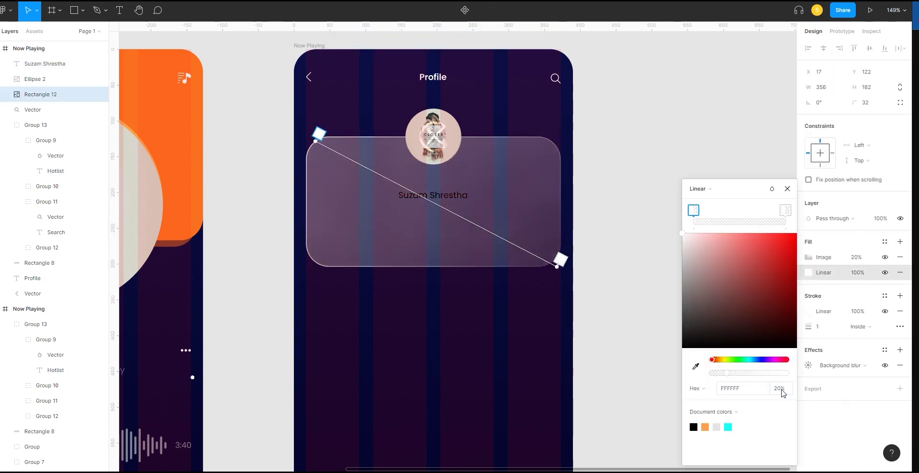
pyautogui.click(544, 185)
pyautogui.click(809, 312)
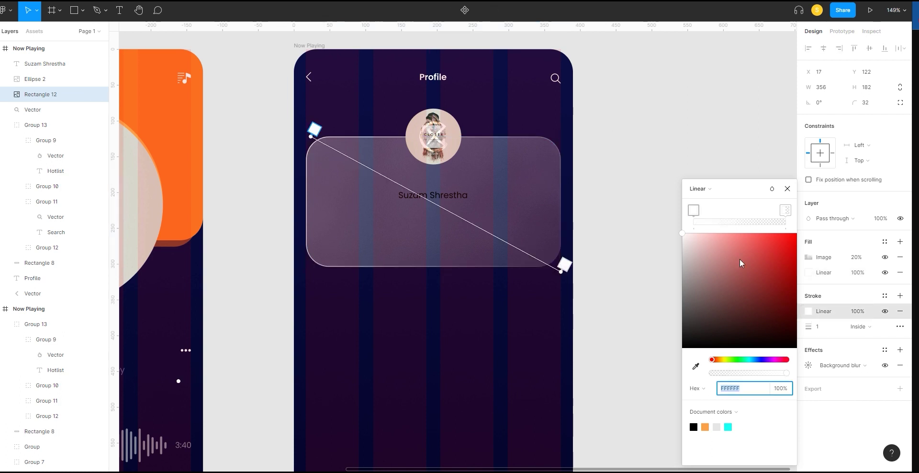
pyautogui.press('Escape')
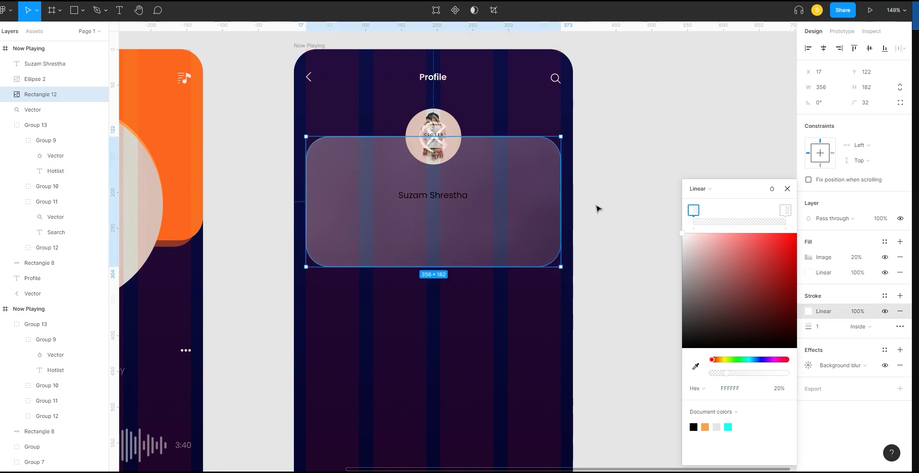
# - Style the name text White, Bold, size 16 and centre it higher on the card
pyautogui.click(432, 195)
pyautogui.click(884, 337)
pyautogui.click(843, 434)
pyautogui.click(815, 272)
pyautogui.click(819, 318)
pyautogui.write('16')
pyautogui.press('Return')
pyautogui.moveTo(429, 202)
pyautogui.mouseDown()
pyautogui.moveTo(428, 184)
pyautogui.moveTo(445, 194)
pyautogui.mouseUp()
pyautogui.doubleClick(445, 194)
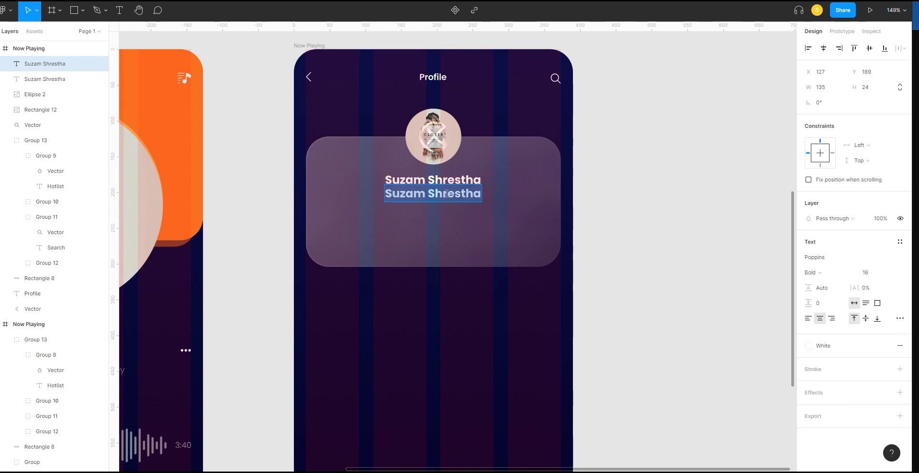
pyautogui.click(813, 272)
pyautogui.click(819, 240)
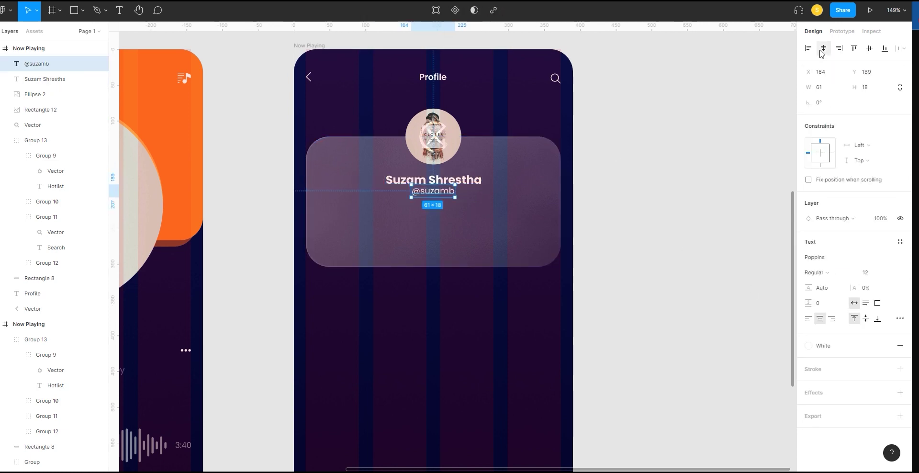
pyautogui.scroll(3, 451, 203)
pyautogui.press('Escape')
pyautogui.hotkey('shift', 'l')
# - Draw a white horizontal divider across the card and centre it
pyautogui.moveTo(267, 236); pyautogui.dragTo(557, 236)
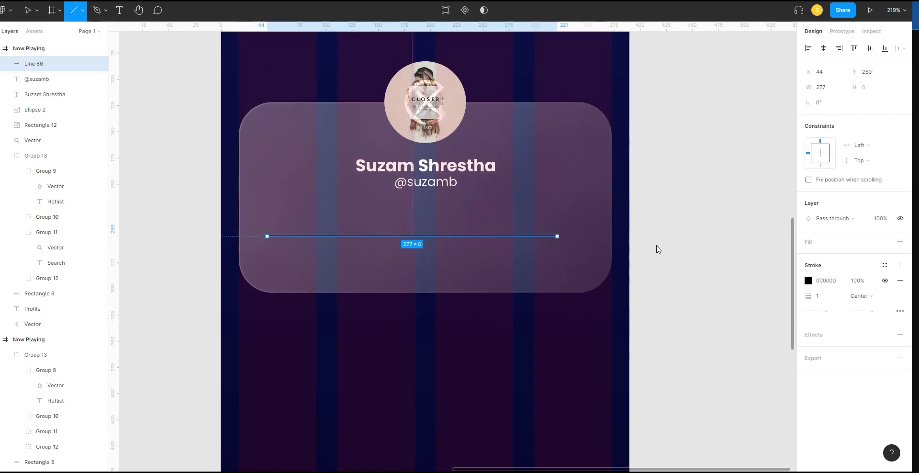
pyautogui.click(884, 264)
pyautogui.click(823, 297)
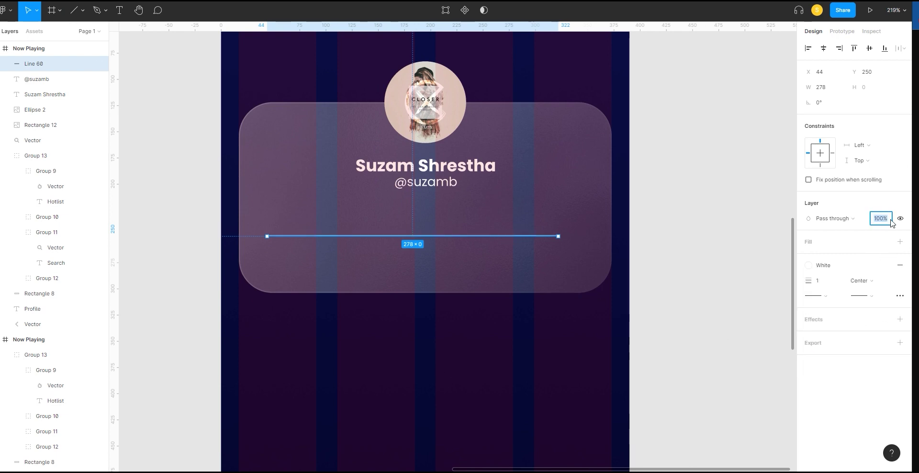
pyautogui.moveTo(557, 236); pyautogui.dragTo(579, 236)
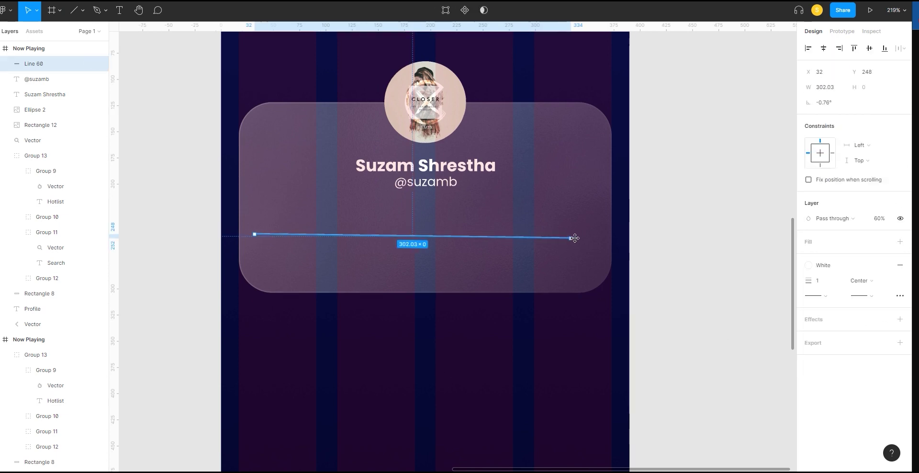
pyautogui.click(824, 49)
pyautogui.click(702, 283)
# - Add a bold, larger 13 number above a Songs label on the card
pyautogui.press('t')
pyautogui.click(332, 322)
pyautogui.moveTo(334, 328)
pyautogui.mouseDown()
pyautogui.moveTo(282, 272)
pyautogui.moveTo(276, 277)
pyautogui.mouseUp()
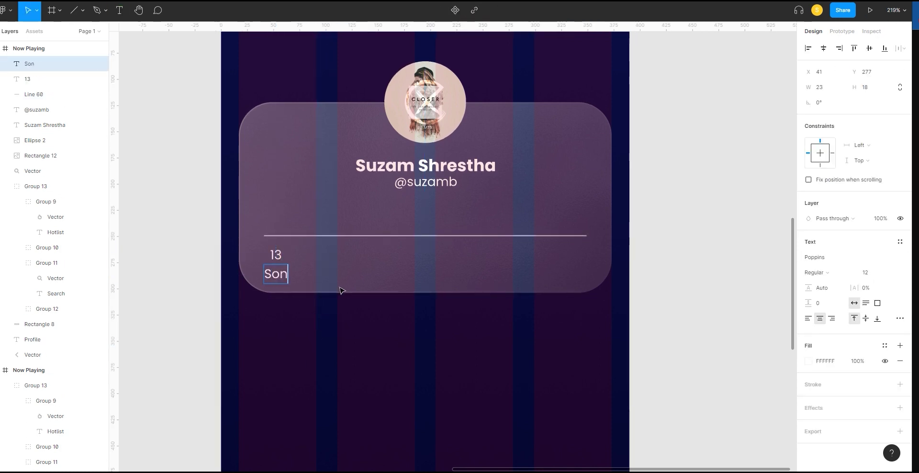
pyautogui.scroll(5, 278, 281)
pyautogui.click(274, 236)
pyautogui.click(878, 272)
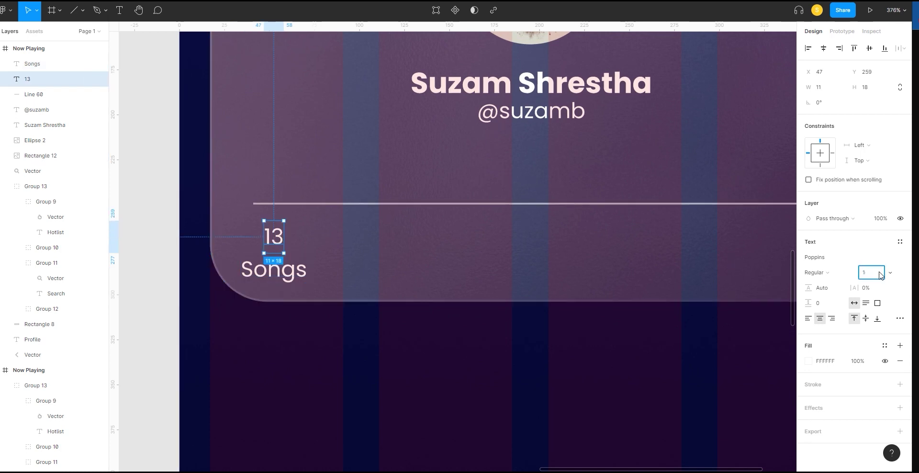
pyautogui.write('4')
pyautogui.press('Return')
pyautogui.hotkey('ctrl', 'b')
pyautogui.press('Escape')
# - Duplicate the 13 Songs stat pair across to the right side of the card
pyautogui.click(274, 269)
pyautogui.keyDown('shift'); pyautogui.click(272, 238); pyautogui.keyUp('shift')
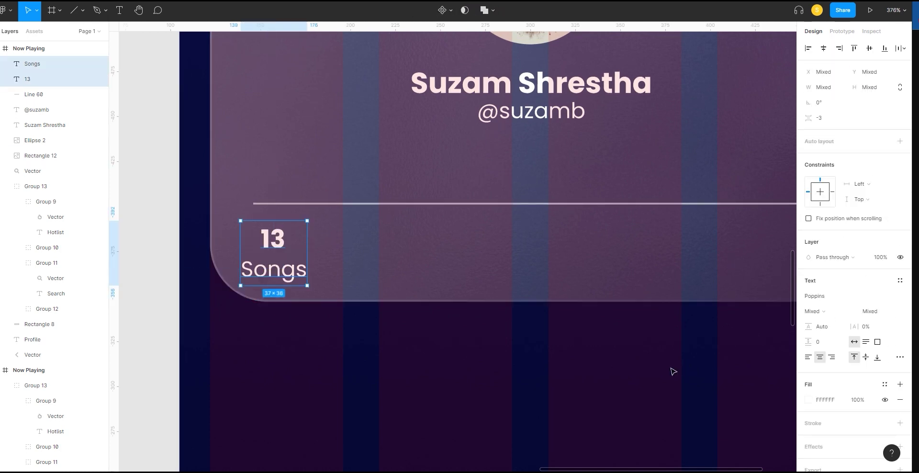
pyautogui.moveTo(292, 283); pyautogui.dragTo(560, 267)
pyautogui.press('Escape')
pyautogui.hotkey('ctrl', 'v')
pyautogui.press('Escape')
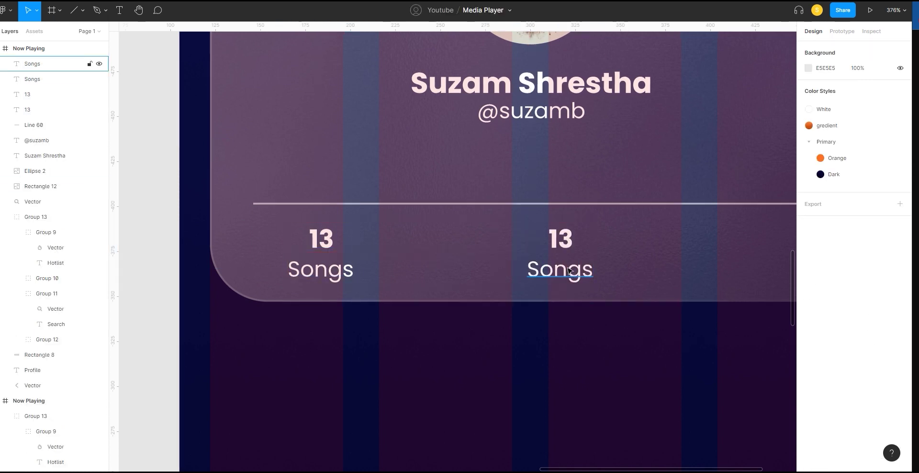
# - Edit the copies to read 177 Favroite and 2022 Year, centring Year under 2022
pyautogui.doubleClick(571, 276)
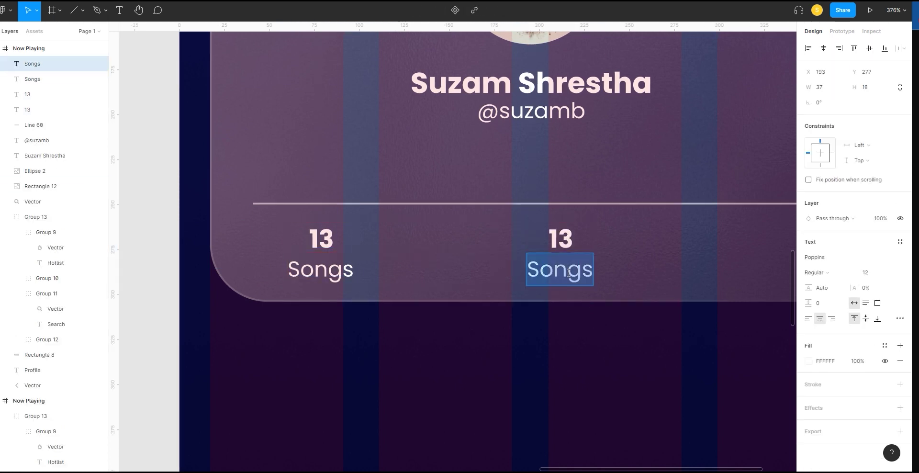
pyautogui.write('Favroite')
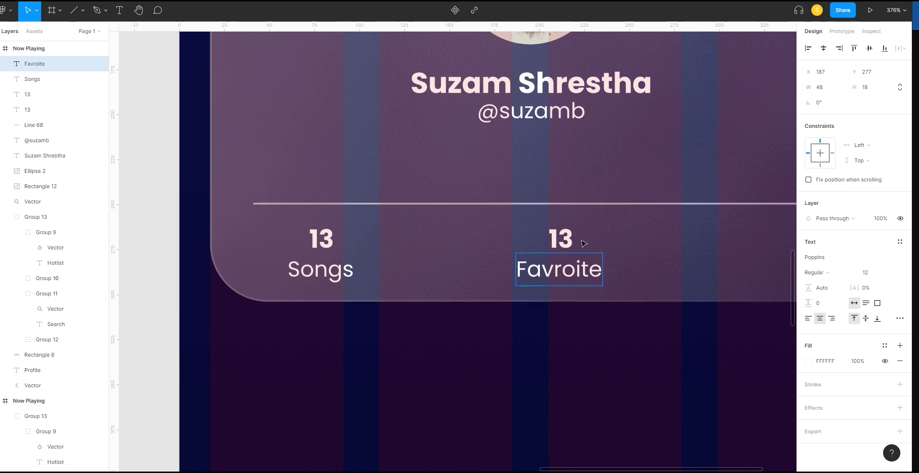
pyautogui.click(557, 242)
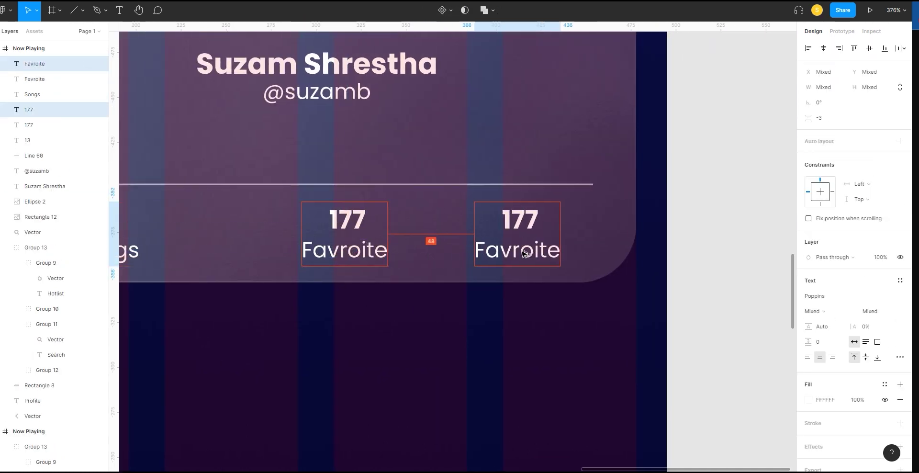
pyautogui.doubleClick(533, 222)
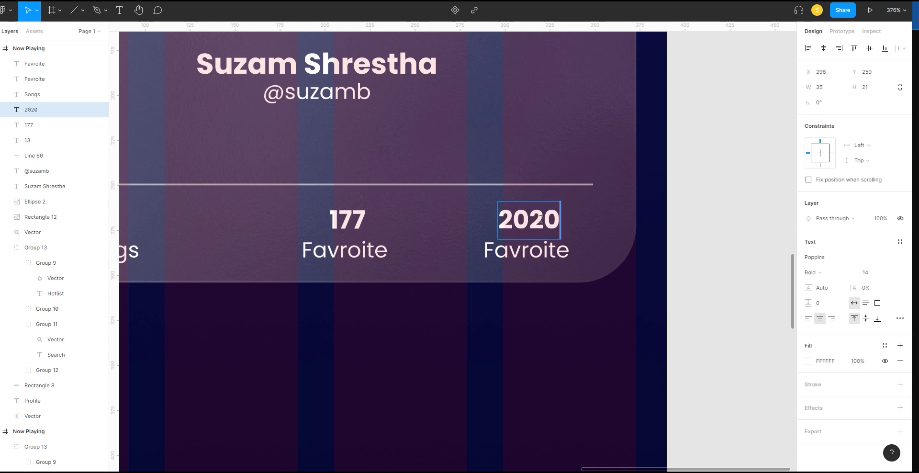
pyautogui.press('BackSpace')
pyautogui.write('2')
pyautogui.doubleClick(539, 251)
pyautogui.write('years')
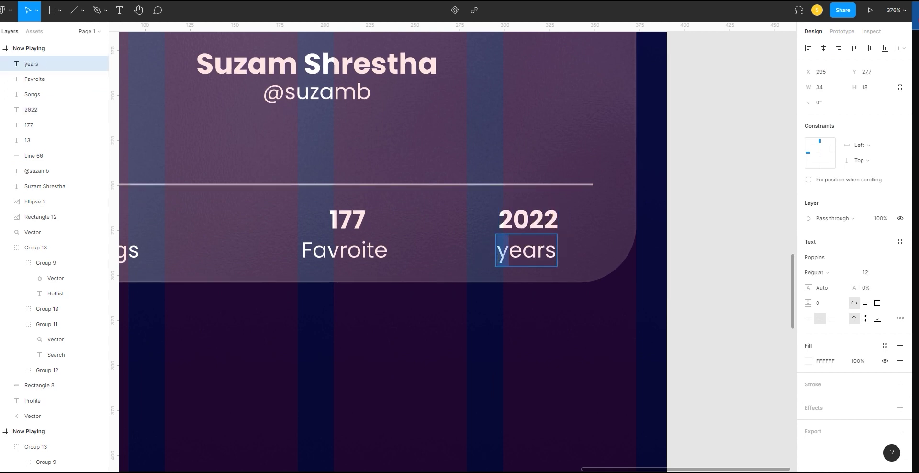
pyautogui.write('Y')
pyautogui.scroll(-3, 527, 344)
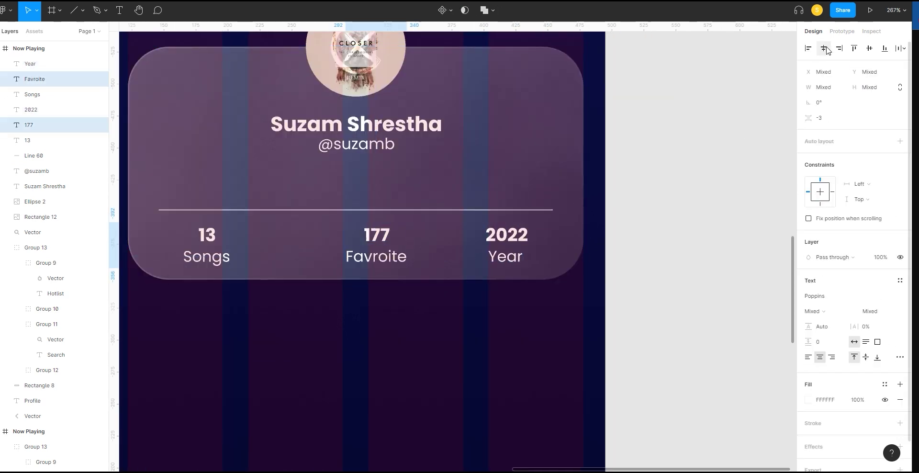
pyautogui.click(30, 64)
pyautogui.keyDown('shift'); pyautogui.click(31, 110); pyautogui.keyUp('shift')
pyautogui.click(824, 48)
# - Group each number with its label, distribute the three stats evenly, and group the row
pyautogui.moveTo(177, 272); pyautogui.dragTo(235, 229)
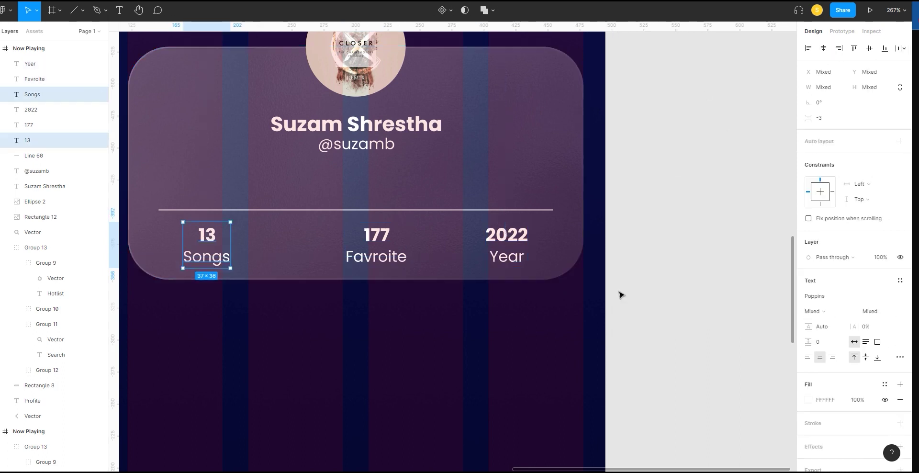
pyautogui.moveTo(540, 271); pyautogui.dragTo(478, 225)
pyautogui.hotkey('ctrl', 'g')
pyautogui.moveTo(414, 272); pyautogui.dragTo(337, 225)
pyautogui.hotkey('ctrl', 'g')
pyautogui.moveTo(177, 271); pyautogui.dragTo(237, 225)
pyautogui.hotkey('ctrl', 'g')
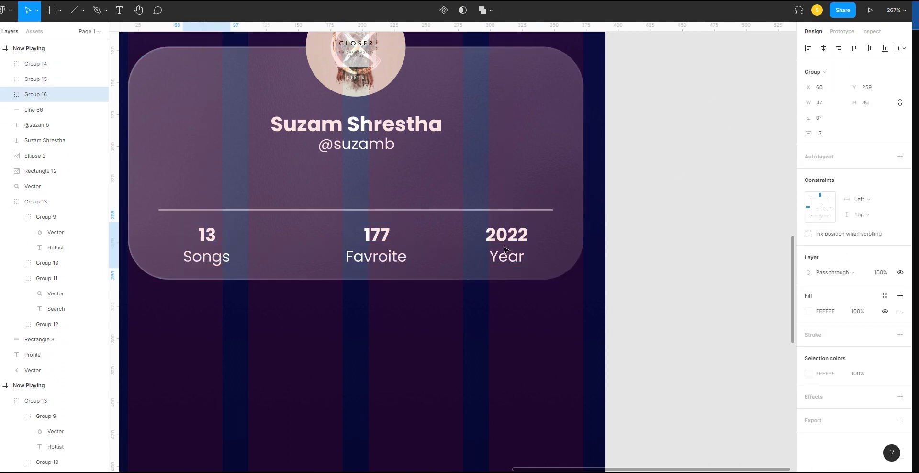
pyautogui.moveTo(546, 273); pyautogui.dragTo(177, 225)
pyautogui.click(902, 48)
pyautogui.click(820, 90)
pyautogui.hotkey('ctrl', 'g')
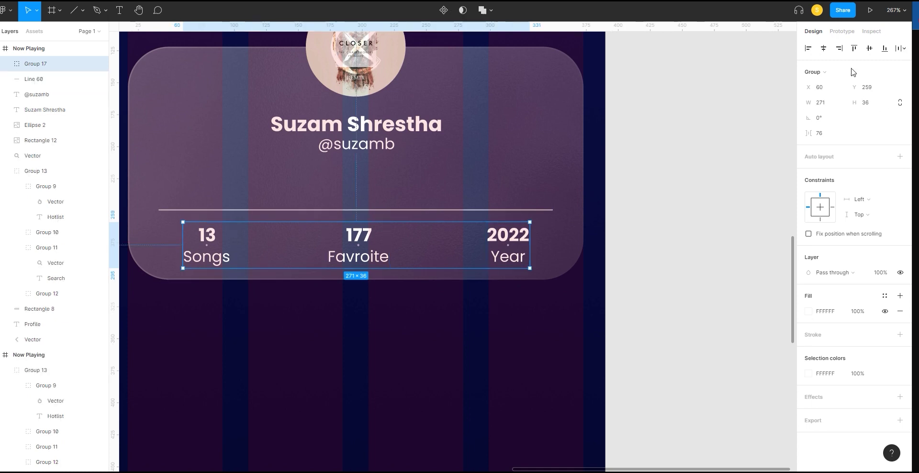
# - Move the divider and stats row up and shorten the card to fit
pyautogui.click(741, 200)
pyautogui.click(459, 209)
pyautogui.moveTo(460, 209); pyautogui.dragTo(462, 166)
pyautogui.moveTo(515, 245); pyautogui.dragTo(515, 207)
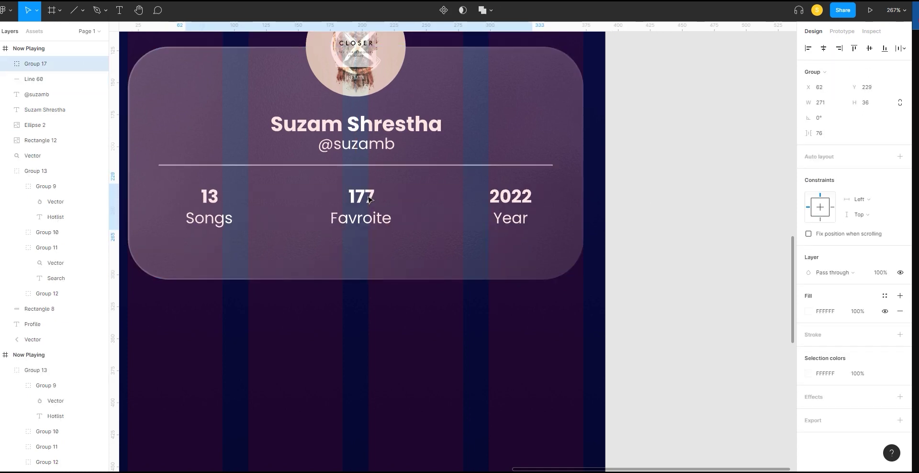
pyautogui.click(379, 261)
pyautogui.moveTo(371, 279); pyautogui.dragTo(370, 241)
pyautogui.click(402, 301)
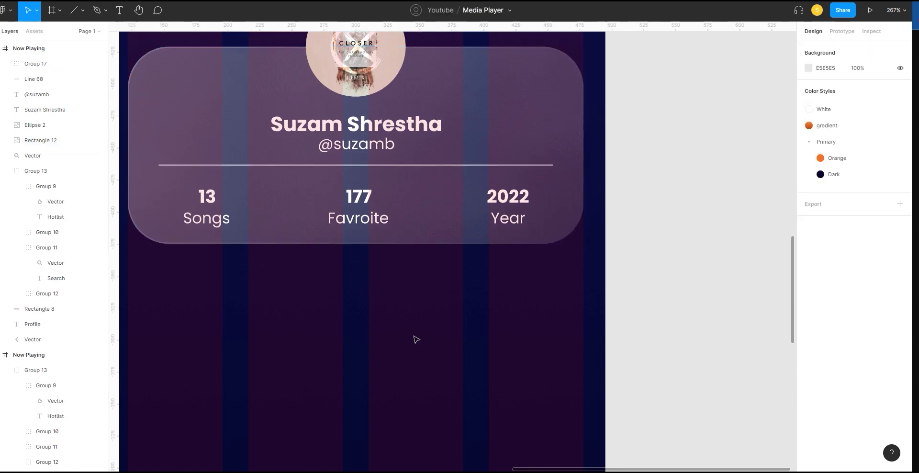
pyautogui.scroll(3, 401, 301)
pyautogui.click(35, 125)
# - Duplicate the avatar circle and enlarge the profile name to font size 24
pyautogui.hotkey('ctrl', 'c')
pyautogui.hotkey('ctrl', 'v')
pyautogui.click(624, 237)
pyautogui.scroll(-5, 623, 238)
pyautogui.scroll(3, 584, 287)
pyautogui.scroll(2, 466, 242)
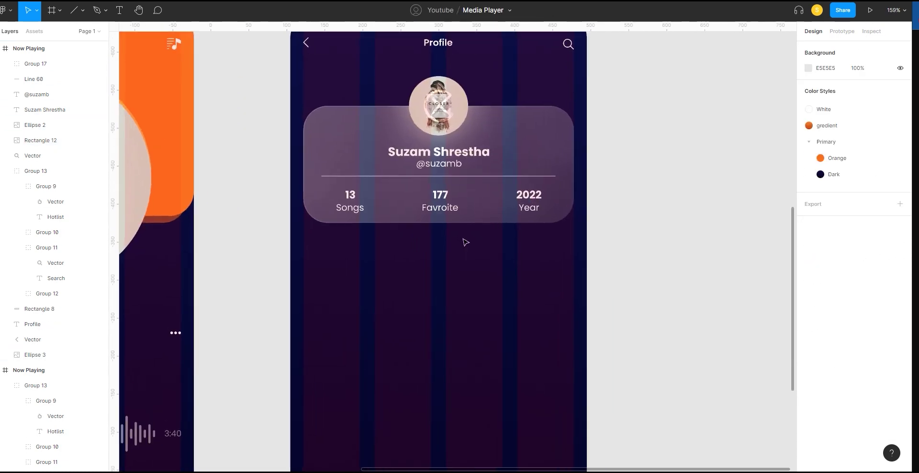
pyautogui.click(438, 151)
pyautogui.write('24')
pyautogui.press('Return')
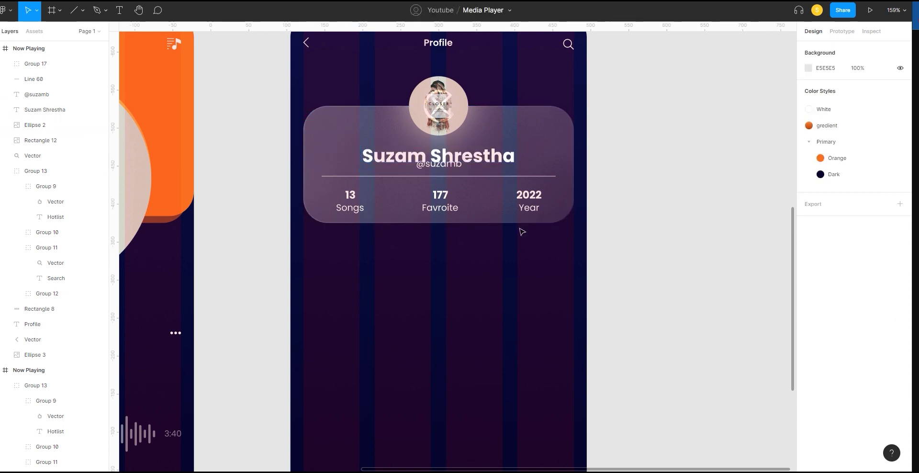
# - Move the handle, divider and stats row down below the enlarged name
pyautogui.click(35, 64)
pyautogui.keyDown('shift'); pyautogui.click(33, 79); pyautogui.keyUp('shift')
pyautogui.keyDown('shift'); pyautogui.click(452, 171); pyautogui.keyUp('shift')
pyautogui.moveTo(452, 171); pyautogui.dragTo(452, 184)
pyautogui.click(478, 234)
pyautogui.click(481, 308)
pyautogui.scroll(-3, 481, 308)
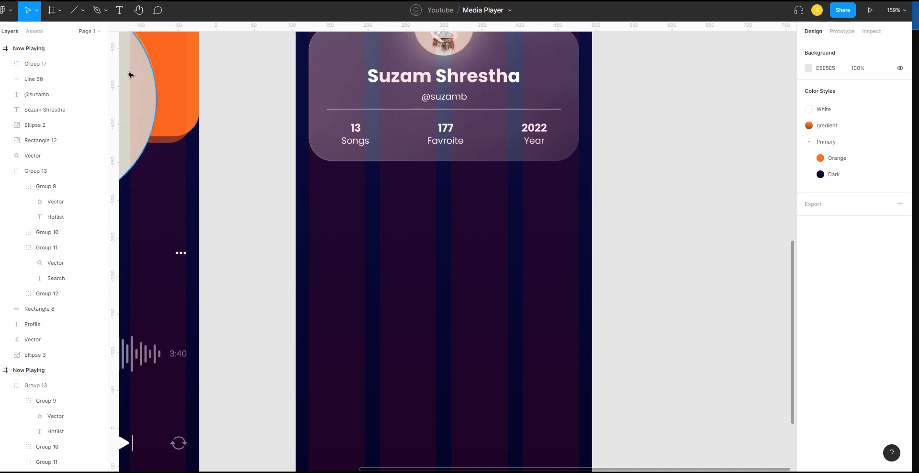
# - Draw a pill-shaped rectangle below the card and fill it with the orange gradient style
pyautogui.click(37, 10)
pyautogui.click(82, 10)
pyautogui.click(57, 31)
pyautogui.moveTo(308, 188); pyautogui.dragTo(397, 223)
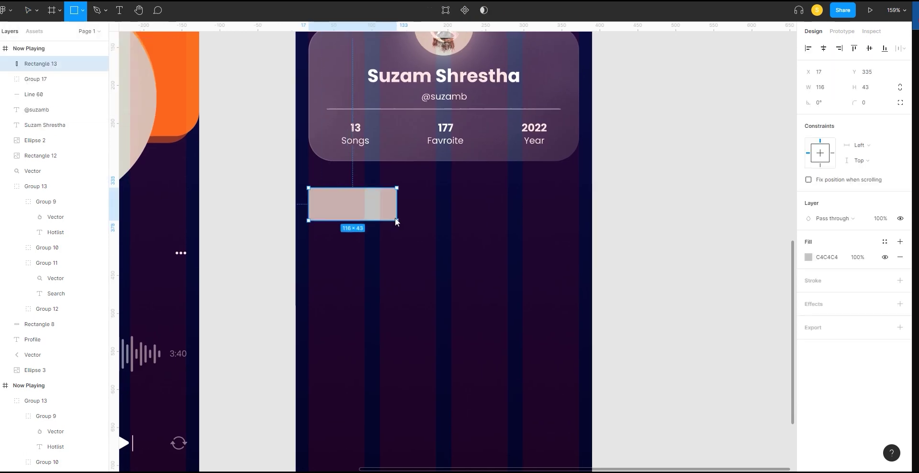
pyautogui.scroll(5, 386, 213)
pyautogui.moveTo(382, 131); pyautogui.dragTo(281, 154)
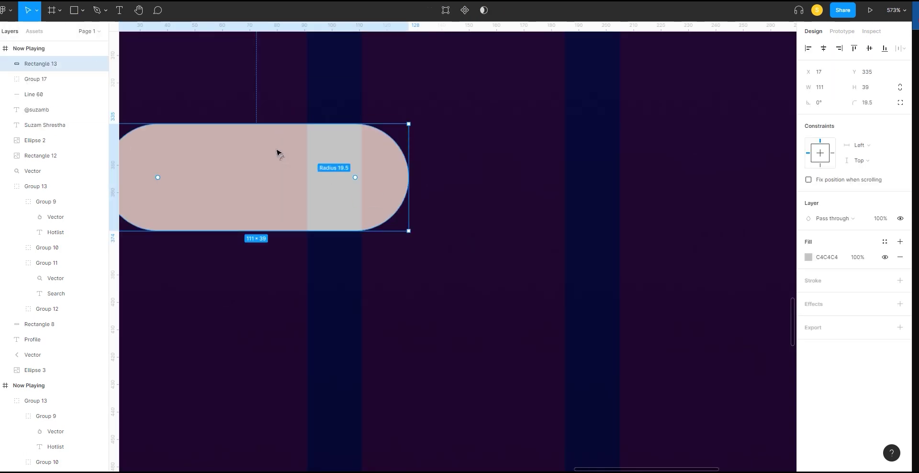
pyautogui.click(410, 247)
pyautogui.click(293, 192)
pyautogui.click(885, 241)
pyautogui.click(834, 303)
pyautogui.click(431, 302)
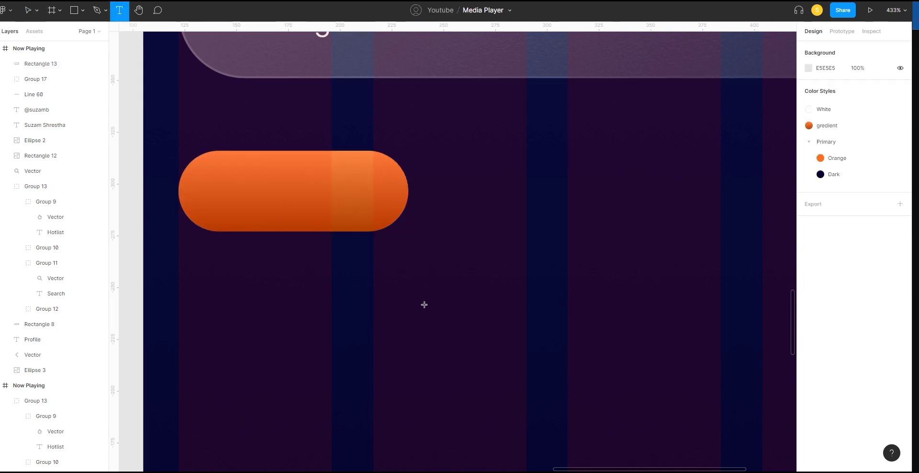
# - Copy the player's play icon, make its circle a white outline, group and shrink it
pyautogui.scroll(-10, 427, 254)
pyautogui.click(438, 279)
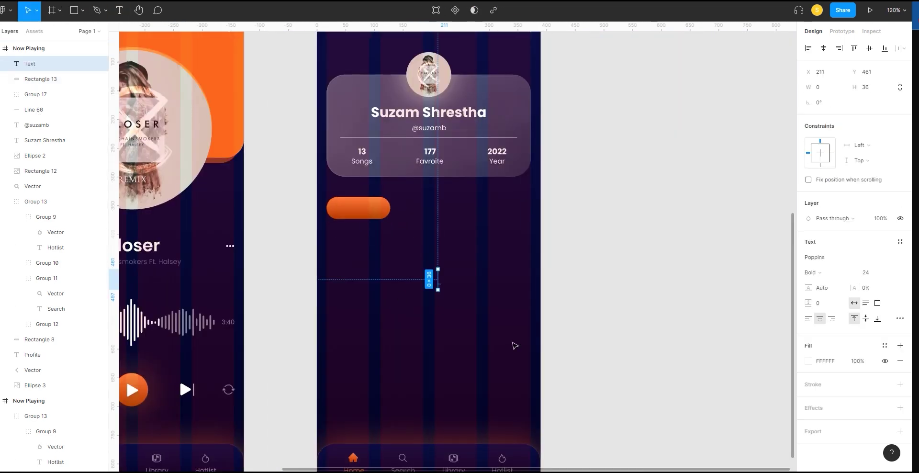
pyautogui.moveTo(185, 389); pyautogui.dragTo(421, 324)
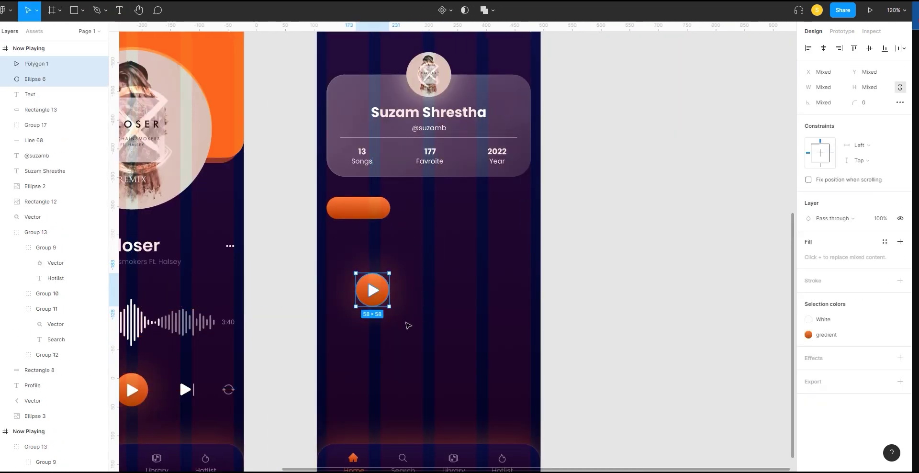
pyautogui.scroll(4, 370, 290)
pyautogui.scroll(1, 370, 291)
pyautogui.click(370, 290)
pyautogui.click(900, 241)
pyautogui.click(899, 264)
pyautogui.keyDown('shift'); pyautogui.click(346, 275); pyautogui.keyUp('shift')
pyautogui.hotkey('ctrl', 'g')
pyautogui.moveTo(385, 315)
pyautogui.mouseDown()
pyautogui.moveTo(326, 262)
pyautogui.moveTo(264, 95)
pyautogui.mouseUp()
pyautogui.click(339, 272)
# - Place the play icon in the pill with a 14 px Play label beside it
pyautogui.scroll(2, 338, 272)
pyautogui.click(314, 176)
pyautogui.write('tPlay')
pyautogui.click(866, 272)
pyautogui.write('14')
pyautogui.press('Return')
pyautogui.moveTo(313, 199); pyautogui.dragTo(312, 99)
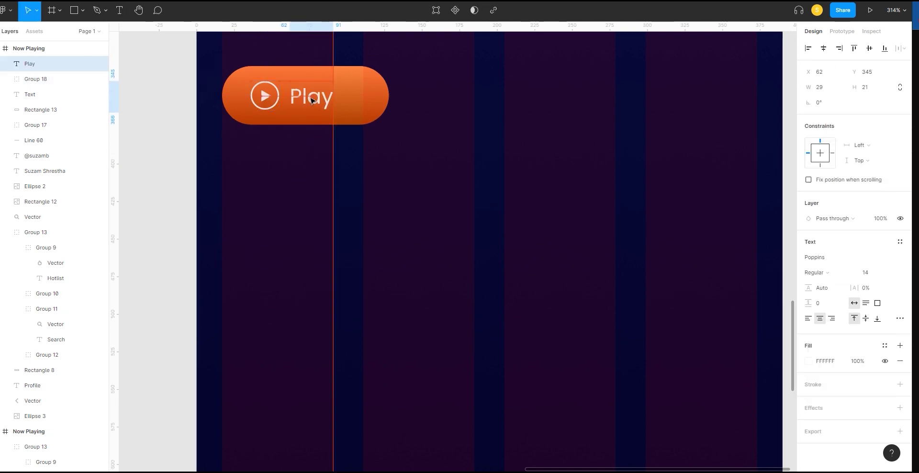
pyautogui.click(365, 161)
# - Align and group the icon with its label, centred inside the orange pill
pyautogui.moveTo(402, 138); pyautogui.dragTo(210, 57)
pyautogui.keyDown('shift'); pyautogui.click(381, 117); pyautogui.keyUp('shift')
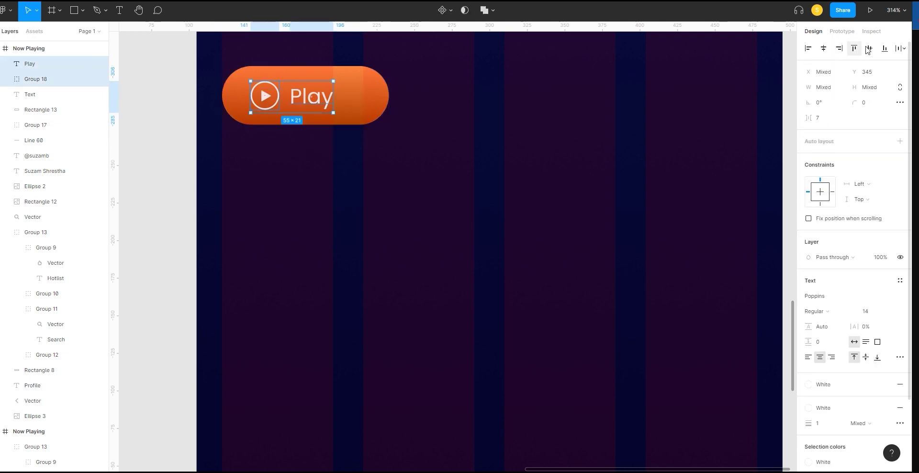
pyautogui.hotkey('ctrl', 'g')
pyautogui.keyDown('shift'); pyautogui.click(382, 115); pyautogui.keyUp('shift')
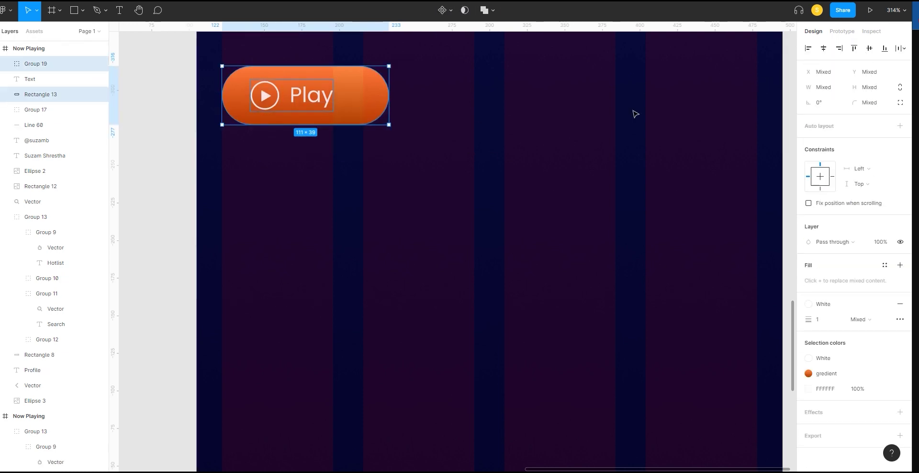
pyautogui.hotkey('alt', 'h')
pyautogui.hotkey('alt', 'v')
pyautogui.click(423, 170)
pyautogui.scroll(1, 449, 256)
pyautogui.scroll(5, 470, 276)
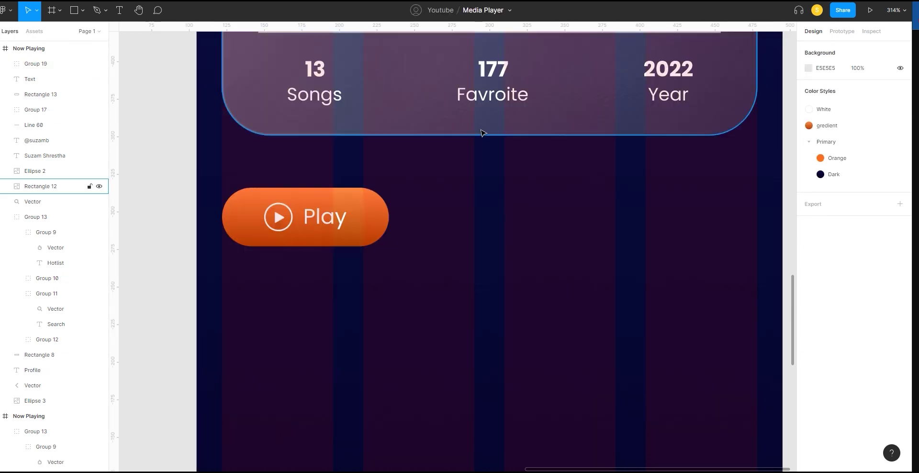
# - Turn a copy of the glass card background into a short glass pill
pyautogui.click(588, 313)
pyautogui.moveTo(588, 316)
pyautogui.mouseDown()
pyautogui.moveTo(609, 220)
pyautogui.moveTo(452, 268)
pyautogui.moveTo(414, 243)
pyautogui.mouseUp()
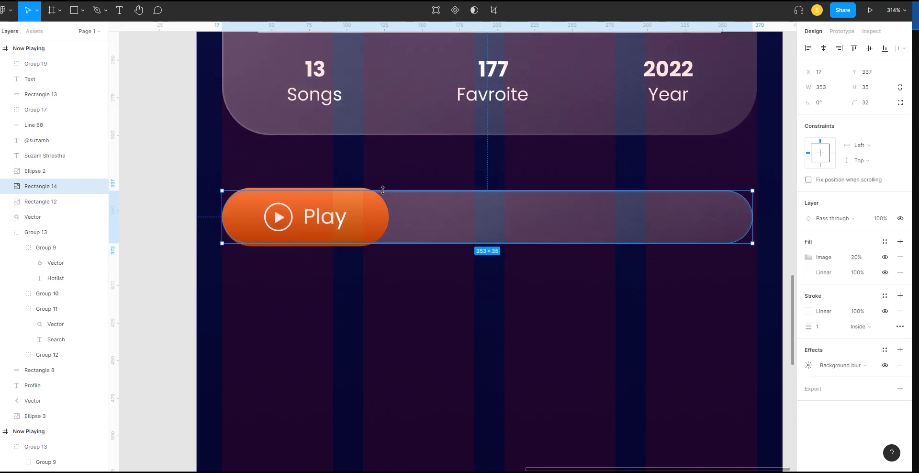
pyautogui.moveTo(383, 191); pyautogui.dragTo(383, 188)
pyautogui.moveTo(390, 243); pyautogui.dragTo(390, 246)
pyautogui.moveTo(717, 220)
pyautogui.mouseDown()
pyautogui.moveTo(418, 218)
pyautogui.moveTo(667, 217)
pyautogui.mouseUp()
pyautogui.press('Escape')
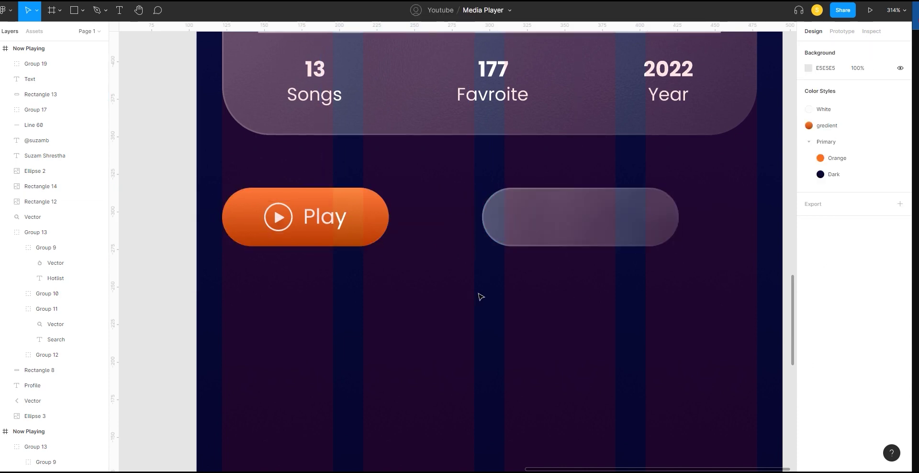
# - Copy the shuffle icon and a circled play icon into the new pill, deleting the triangle
pyautogui.scroll(-5, 481, 297)
pyautogui.click(252, 334)
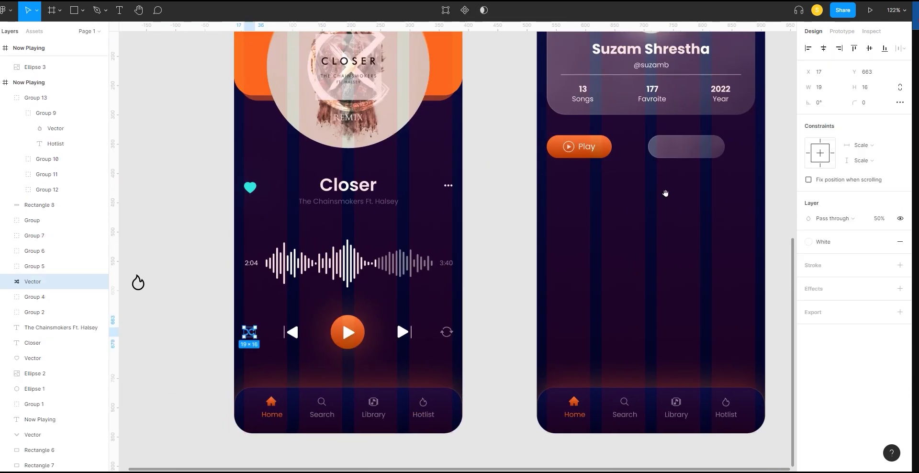
pyautogui.scroll(5, 625, 234)
pyautogui.scroll(3, 492, 212)
pyautogui.moveTo(195, 171); pyautogui.dragTo(511, 171)
pyautogui.click(511, 177)
pyautogui.doubleClick(511, 178)
pyautogui.press('Delete')
# - Place the shuffle icon inside the empty circle and group them
pyautogui.hotkey('ctrl', 'v')
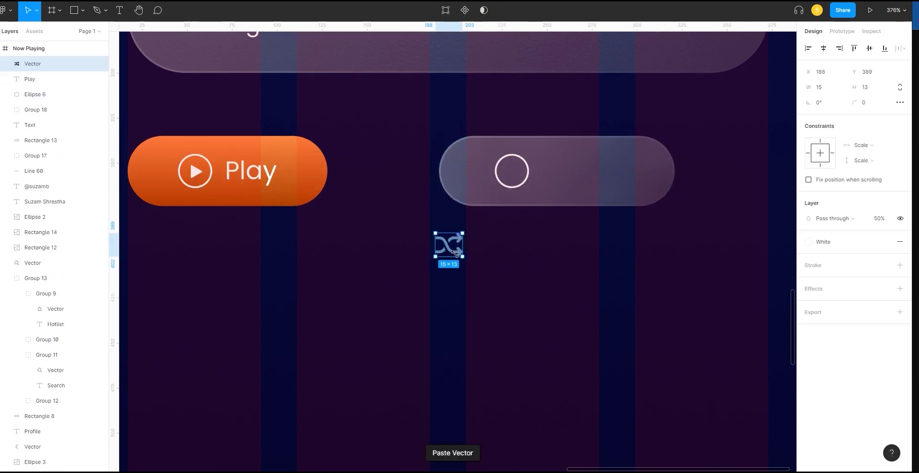
pyautogui.moveTo(454, 250); pyautogui.dragTo(525, 190)
pyautogui.scroll(5, 525, 191)
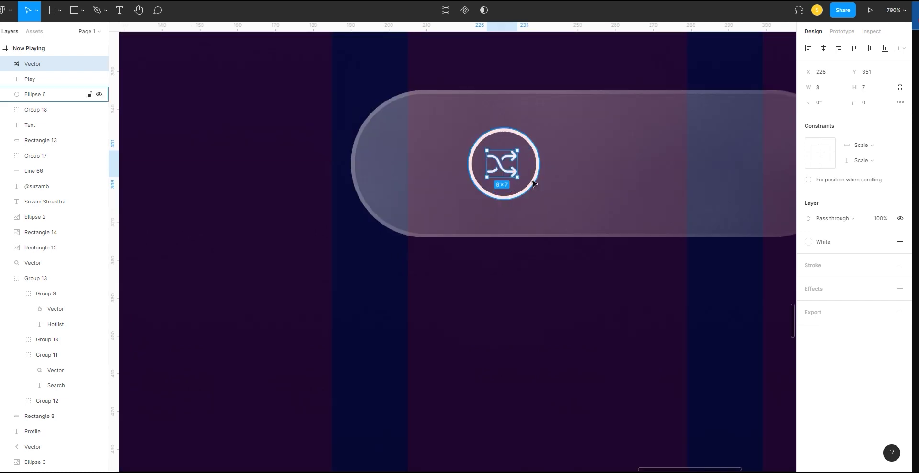
pyautogui.keyDown('shift'); pyautogui.click(527, 190); pyautogui.keyUp('shift')
pyautogui.hotkey('ctrl', 'g')
# - Duplicate the Play label into the second pill and rename it Shuffle
pyautogui.scroll(-5, 595, 273)
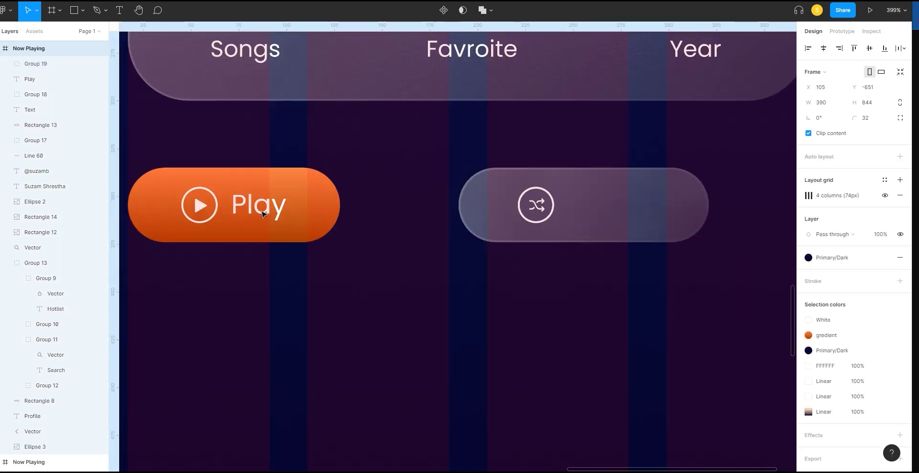
pyautogui.moveTo(259, 205); pyautogui.dragTo(593, 205)
pyautogui.doubleClick(594, 205)
pyautogui.write('Shuf')
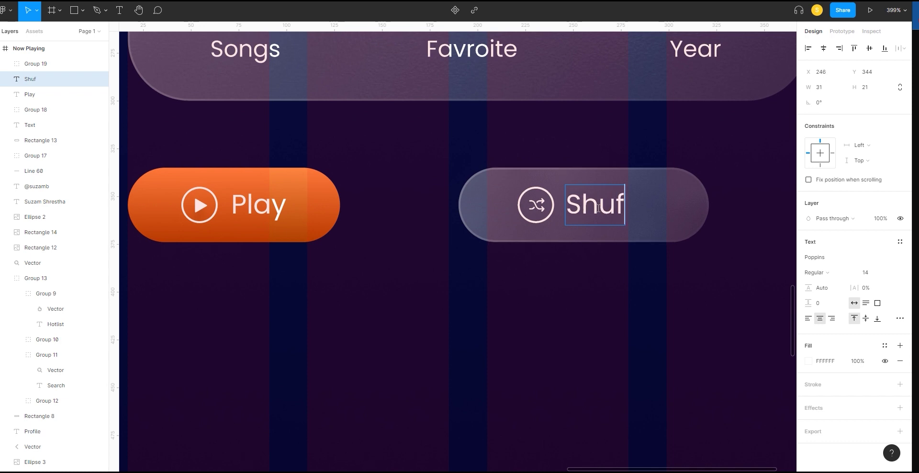
pyautogui.press('Escape')
pyautogui.click(258, 205)
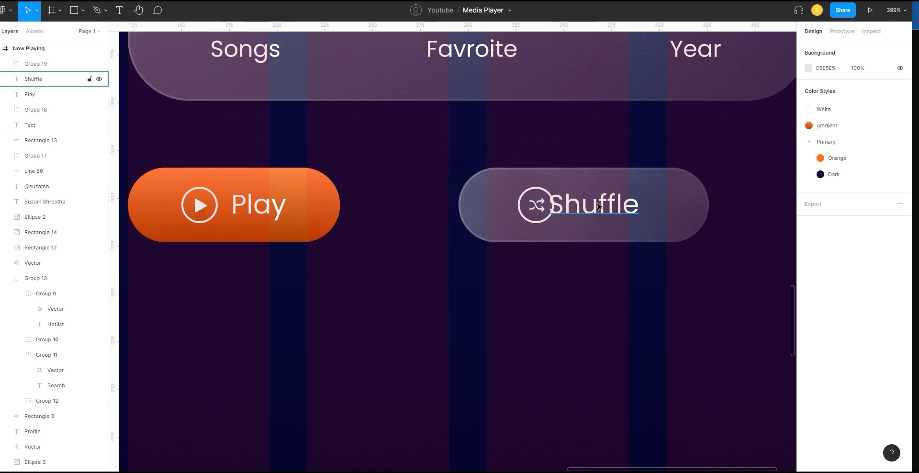
pyautogui.moveTo(567, 210); pyautogui.dragTo(582, 210)
# - Set both the Shuffle and Play pills to 135 px wide
pyautogui.click(582, 241)
pyautogui.write('135')
pyautogui.press('Return')
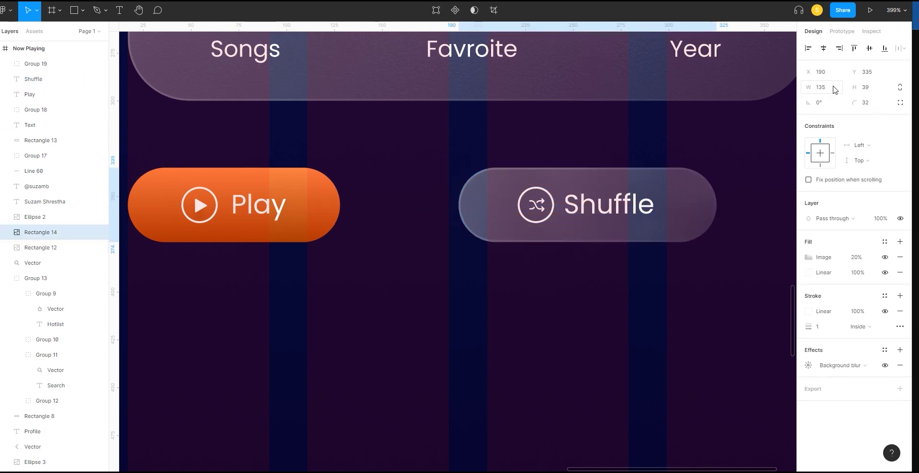
pyautogui.write('5')
pyautogui.click(357, 284)
# - Group each icon with its label and centre them within the Play and Shuffle pills
pyautogui.click(200, 205)
pyautogui.keyDown('shift'); pyautogui.click(258, 205); pyautogui.keyUp('shift')
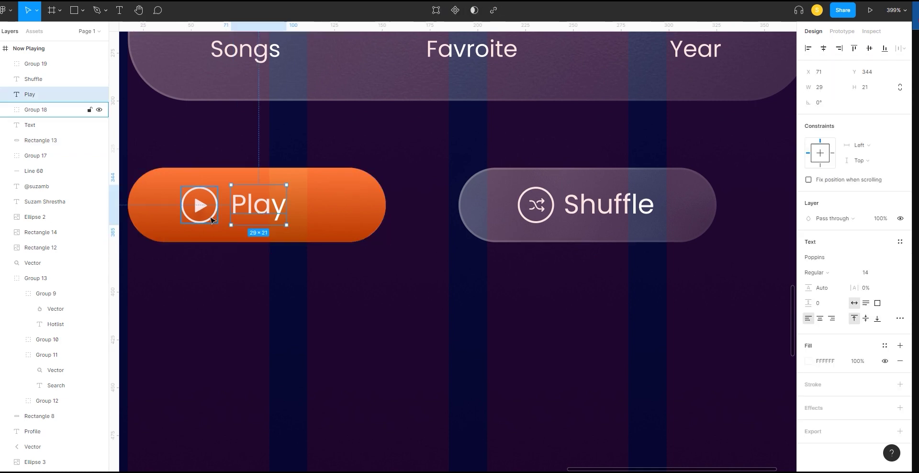
pyautogui.hotkey('ctrl', 'g')
pyautogui.keyDown('shift'); pyautogui.click(335, 225); pyautogui.keyUp('shift')
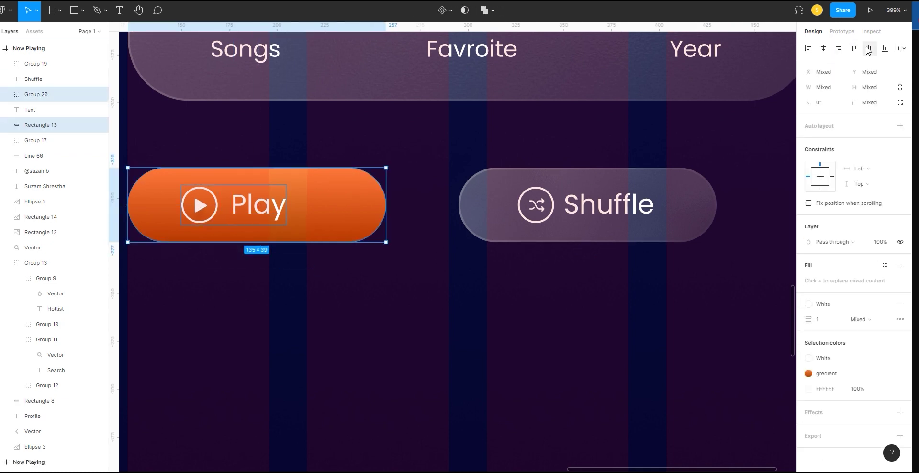
pyautogui.click(535, 204)
pyautogui.keyDown('shift'); pyautogui.click(609, 204); pyautogui.keyUp('shift')
pyautogui.hotkey('ctrl', 'g')
pyautogui.click(681, 272)
# - Group the Play and Shuffle pills together and nudge the pair upward
pyautogui.moveTo(715, 284); pyautogui.dragTo(335, 230)
pyautogui.hotkey('ctrl', 'g')
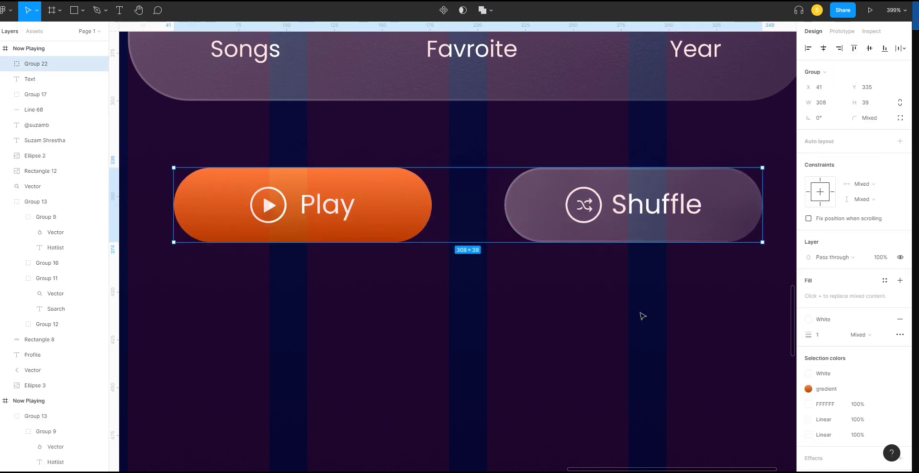
pyautogui.scroll(-3, 609, 256)
pyautogui.moveTo(609, 256); pyautogui.dragTo(609, 242)
pyautogui.click(598, 319)
pyautogui.scroll(-1, 478, 287)
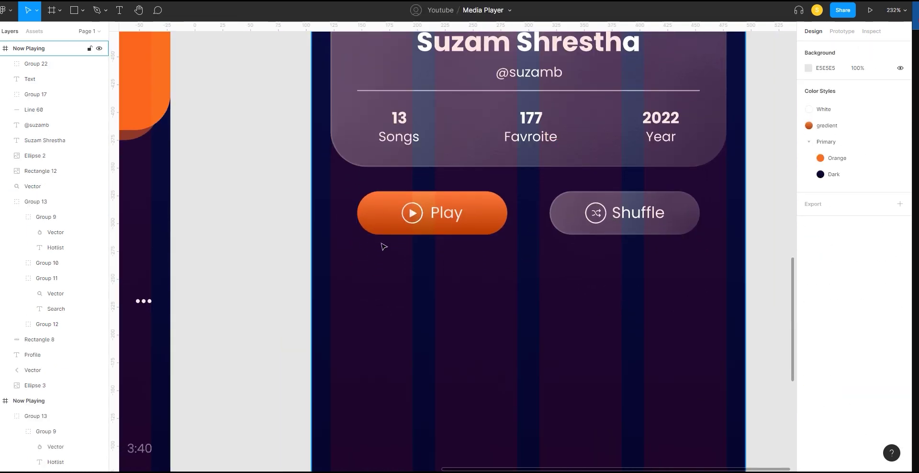
pyautogui.scroll(-1, 417, 295)
pyautogui.press('t')
pyautogui.click(336, 261)
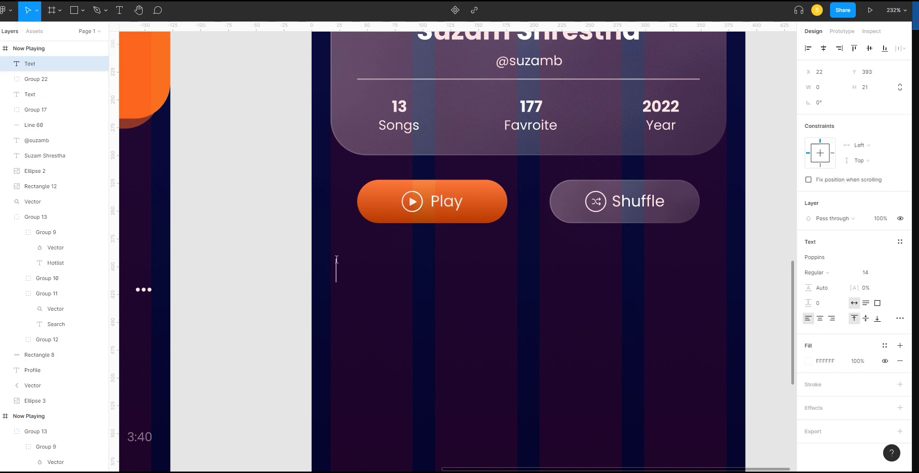
pyautogui.write('01')
# - Make the 01 track number Bold and shift it slightly down
pyautogui.click(386, 305)
pyautogui.scroll(3, 363, 293)
pyautogui.click(320, 246)
pyautogui.click(818, 272)
pyautogui.click(835, 305)
pyautogui.moveTo(330, 261); pyautogui.dragTo(329, 277)
# - Add the Locked up pt. 2 title with a Mr. 6ix9ine artist line beside 01
pyautogui.press('t')
pyautogui.click(396, 258)
pyautogui.write('Locked up pt.')
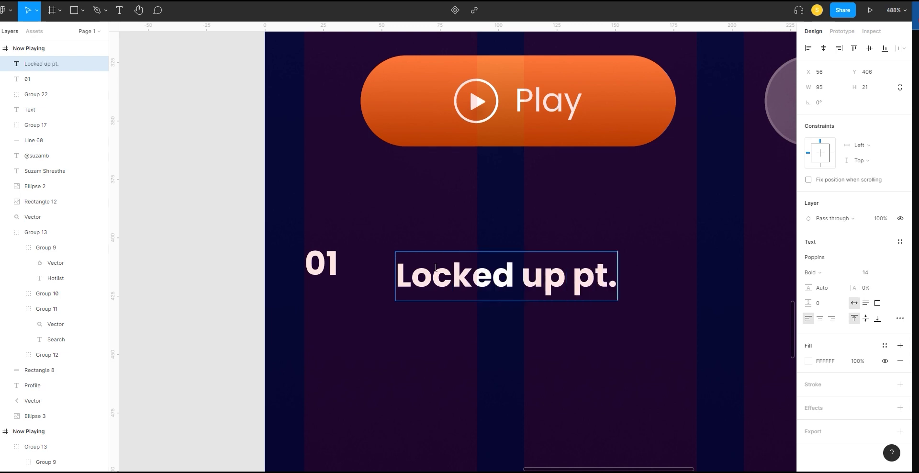
pyautogui.write('2')
pyautogui.press('Escape')
pyautogui.hotkey('ctrl', 'd')
pyautogui.press('Return')
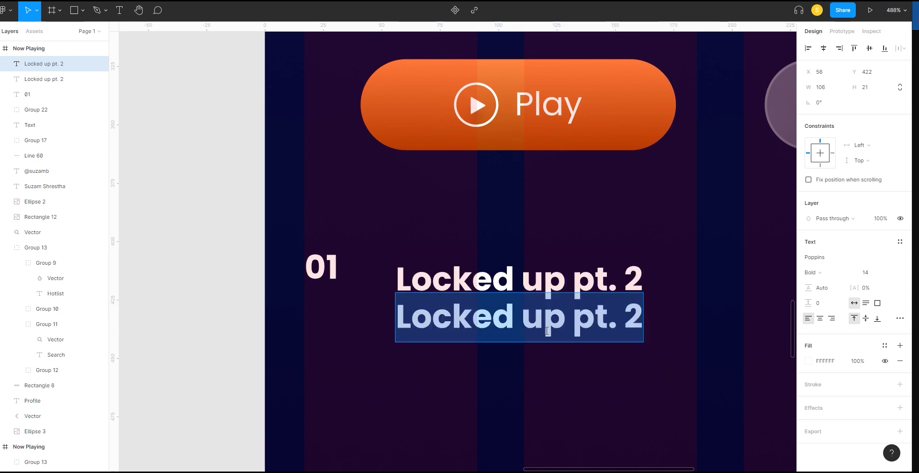
pyautogui.write('Mr. 6')
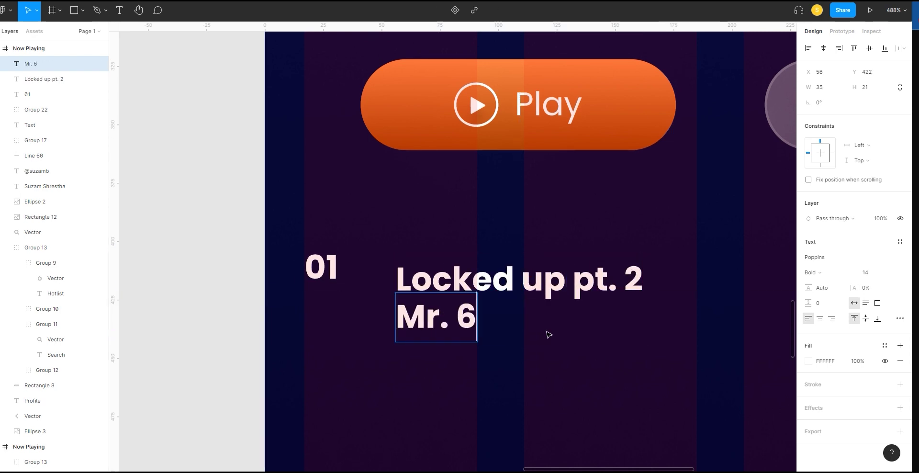
pyautogui.click(566, 358)
pyautogui.moveTo(665, 349); pyautogui.dragTo(388, 258)
pyautogui.moveTo(533, 359); pyautogui.dragTo(517, 341)
# - Style the artist name as 10 px Regular at 50% opacity
pyautogui.click(469, 296)
pyautogui.click(867, 276)
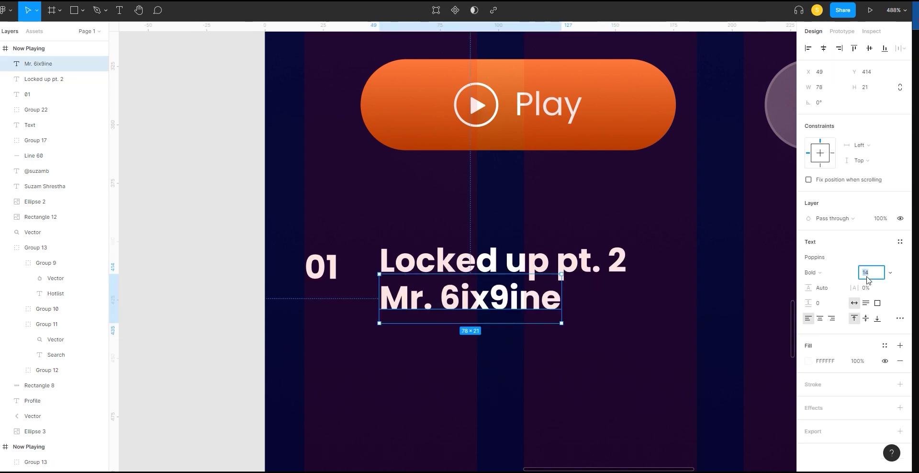
pyautogui.write('10')
pyautogui.press('Return')
pyautogui.click(812, 272)
pyautogui.click(837, 236)
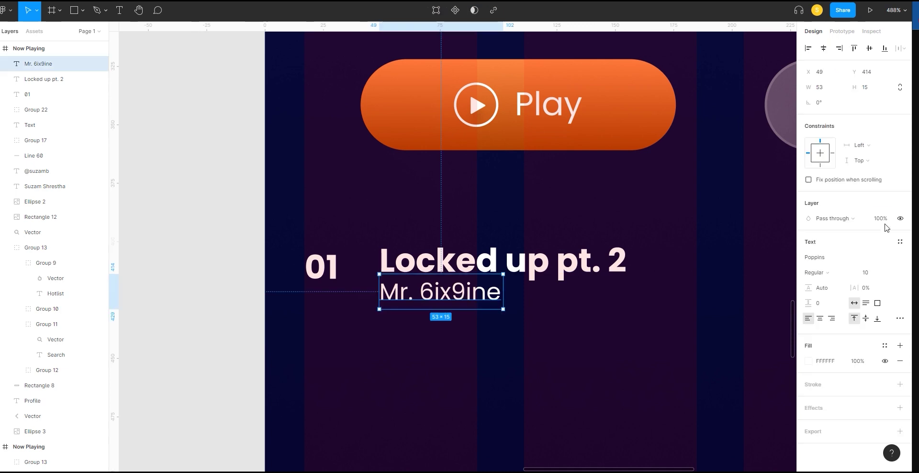
pyautogui.write('50')
pyautogui.press('Return')
pyautogui.press('Escape')
# - Set the Locked up pt. 2 title to Regular weight
pyautogui.click(43, 79)
pyautogui.click(815, 273)
pyautogui.click(829, 242)
pyautogui.click(521, 338)
pyautogui.scroll(-5, 595, 334)
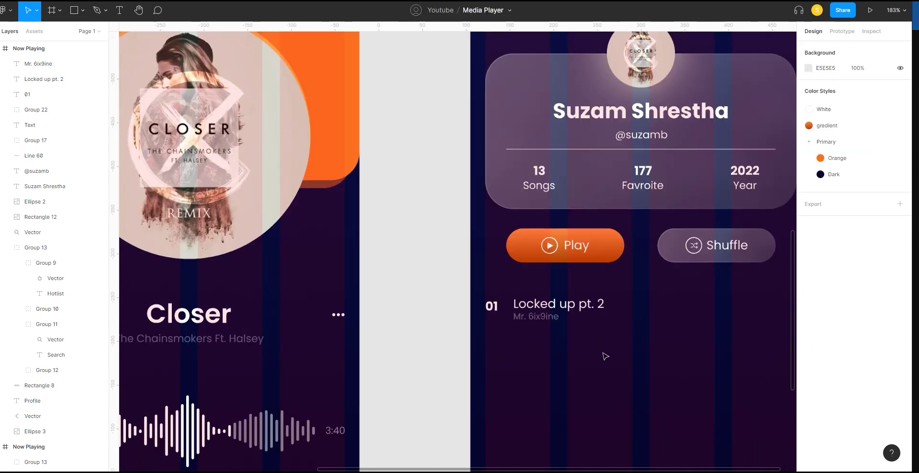
# - Copy the cyan heart and move the copy beside the first song row
pyautogui.scroll(-3, 278, 398)
pyautogui.hscroll(-5, 278, 397)
pyautogui.scroll(3, 293, 285)
pyautogui.moveTo(210, 146); pyautogui.dragTo(767, 146)
pyautogui.click(747, 220)
pyautogui.hscroll(7, 747, 220)
pyautogui.scroll(1, 748, 220)
pyautogui.moveTo(449, 196)
pyautogui.mouseDown()
pyautogui.moveTo(635, 196)
pyautogui.moveTo(681, 231)
pyautogui.mouseUp()
# - Give the copied heart a white outline and place it beside the track title
pyautogui.click(886, 306)
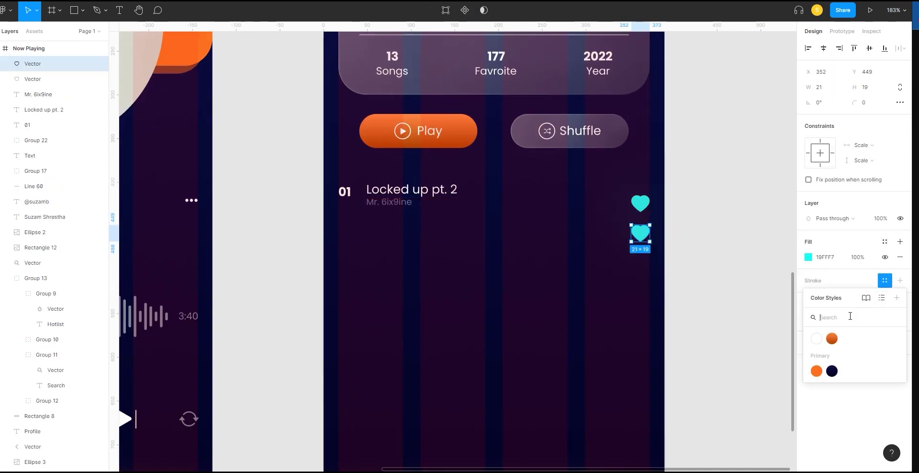
pyautogui.moveTo(640, 204); pyautogui.dragTo(638, 274)
pyautogui.moveTo(647, 239); pyautogui.dragTo(647, 207)
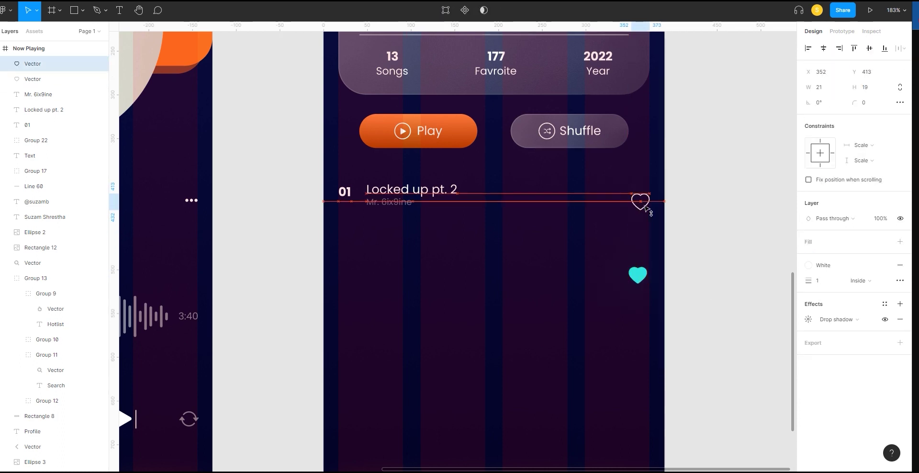
pyautogui.click(584, 242)
# - Group the title and artist, then middle-align the 01 number, text group and outline heart
pyautogui.moveTo(402, 225); pyautogui.dragTo(364, 184)
pyautogui.hotkey('ctrl', 'g')
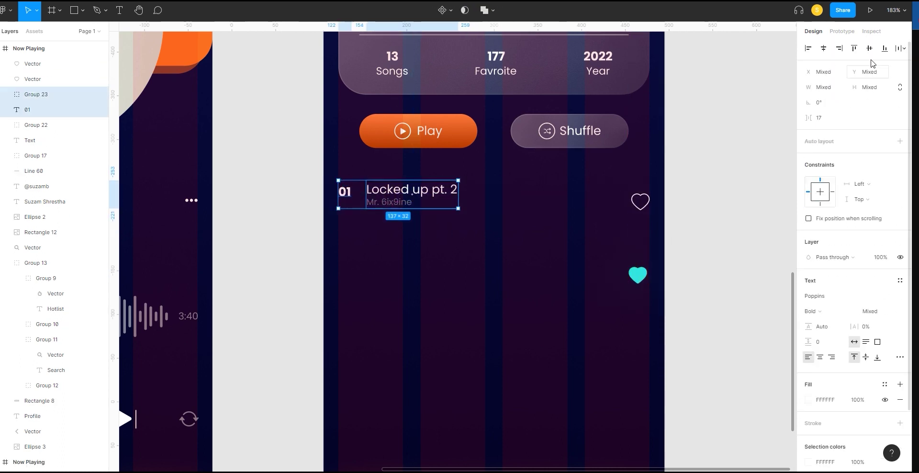
pyautogui.click(869, 48)
pyautogui.click(411, 190)
pyautogui.keyDown('shift'); pyautogui.click(640, 201); pyautogui.keyUp('shift')
pyautogui.click(869, 48)
pyautogui.click(695, 208)
# - Fade the outline heart to 30% opacity and shrink it slightly
pyautogui.scroll(5, 665, 200)
pyautogui.click(624, 196)
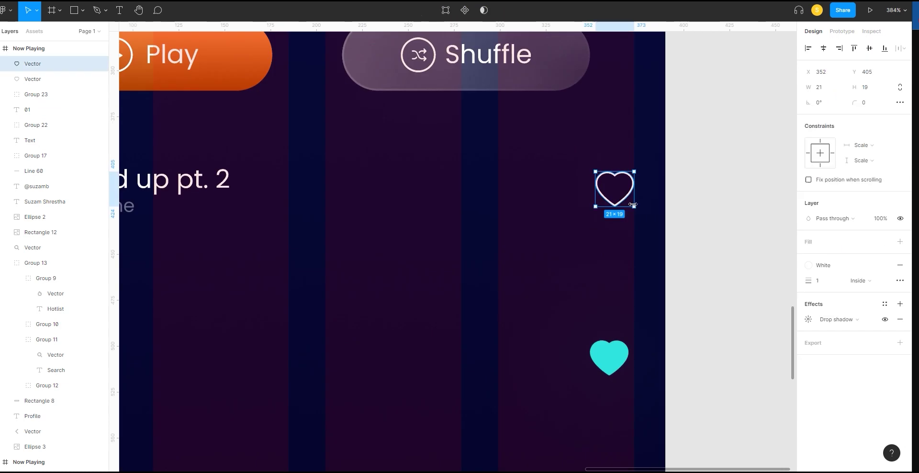
pyautogui.scroll(-5, 635, 240)
pyautogui.click(635, 240)
pyautogui.click(625, 215)
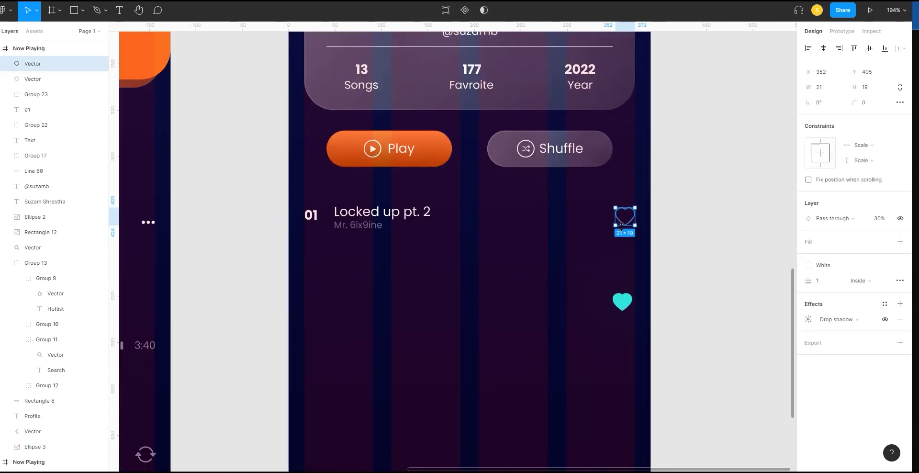
pyautogui.scroll(5, 622, 223)
pyautogui.moveTo(609, 222); pyautogui.dragTo(617, 221)
pyautogui.scroll(-5, 616, 222)
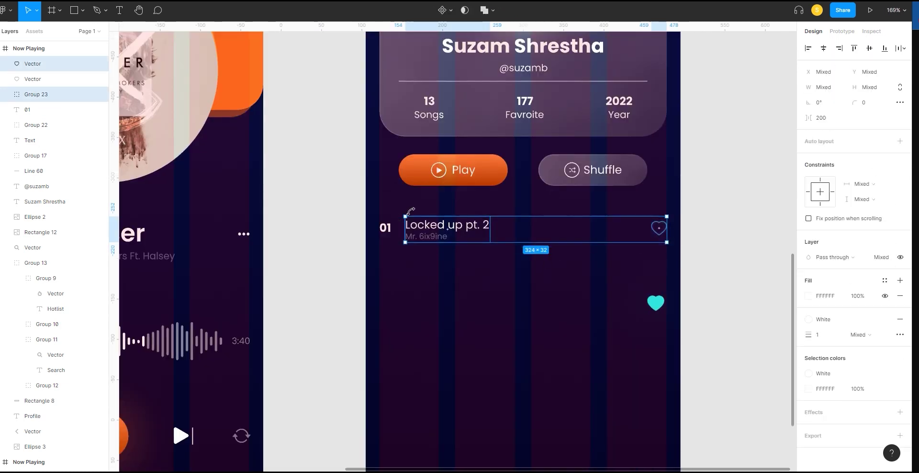
# - Draw a white divider line under the first song row
pyautogui.moveTo(725, 259); pyautogui.dragTo(376, 202)
pyautogui.click(82, 10)
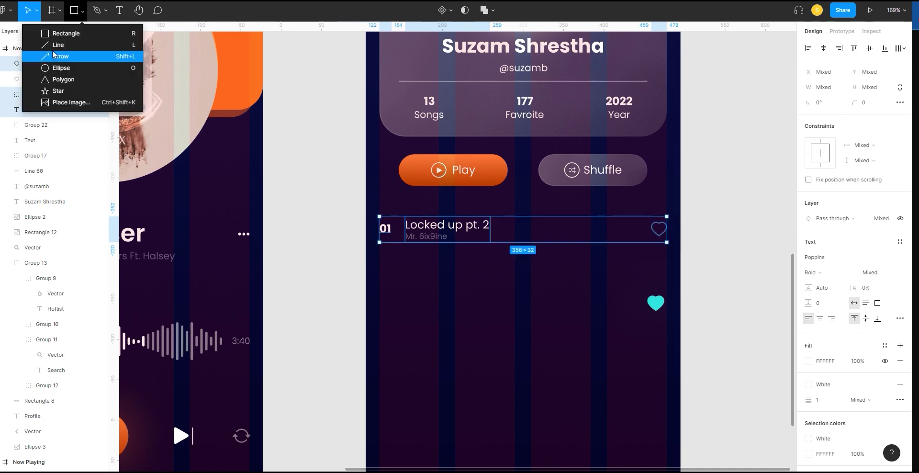
pyautogui.click(47, 43)
pyautogui.moveTo(379, 254); pyautogui.dragTo(667, 254)
pyautogui.click(884, 266)
pyautogui.click(825, 321)
pyautogui.click(513, 258)
pyautogui.moveTo(514, 261); pyautogui.dragTo(515, 258)
pyautogui.click(619, 332)
# - Move the cyan heart off the screen and Alt-drag a copy of the song row below it
pyautogui.moveTo(655, 302); pyautogui.dragTo(728, 266)
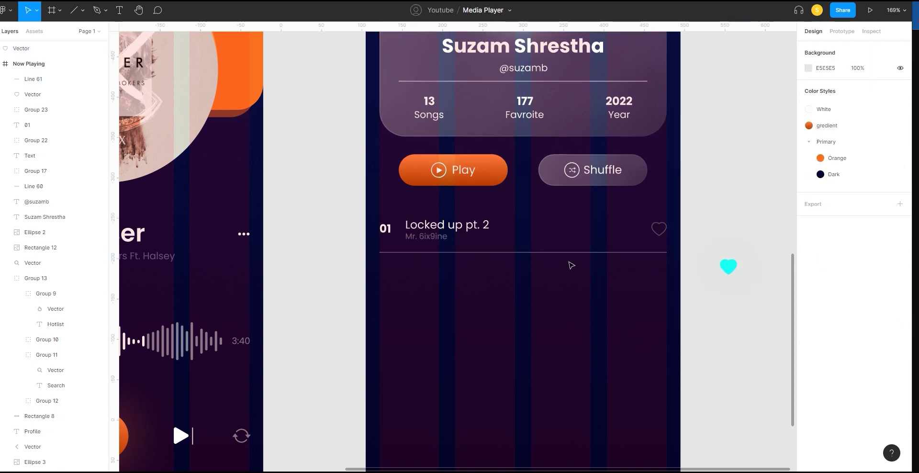
pyautogui.click(516, 292)
pyautogui.press('Escape')
pyautogui.moveTo(474, 248)
pyautogui.mouseDown()
pyautogui.moveTo(440, 265)
pyautogui.moveTo(442, 275)
pyautogui.mouseUp()
pyautogui.scroll(-3, 469, 337)
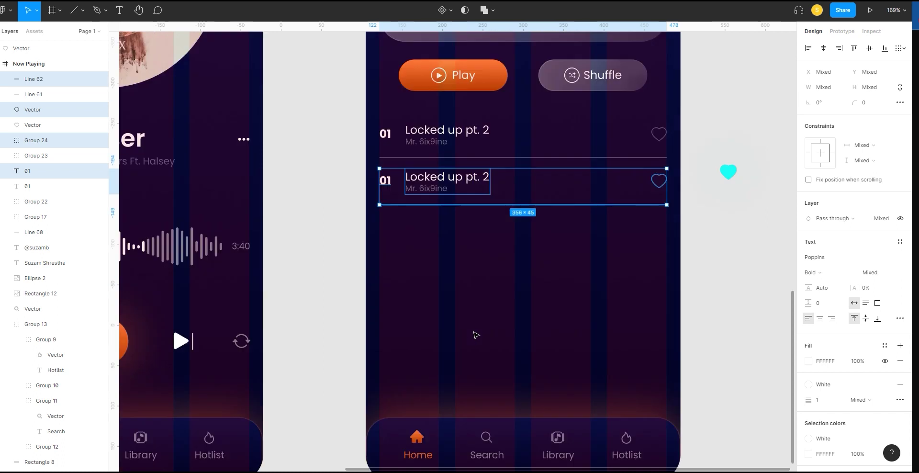
# - Repeat the row duplication down the list and renumber the rows 04, 05 and 06
pyautogui.hotkey('ctrl', 'd')
pyautogui.hotkey('ctrl', 'd')
pyautogui.hotkey('ctrl', 'd')
pyautogui.hotkey('ctrl', 'd')
pyautogui.doubleClick(386, 180)
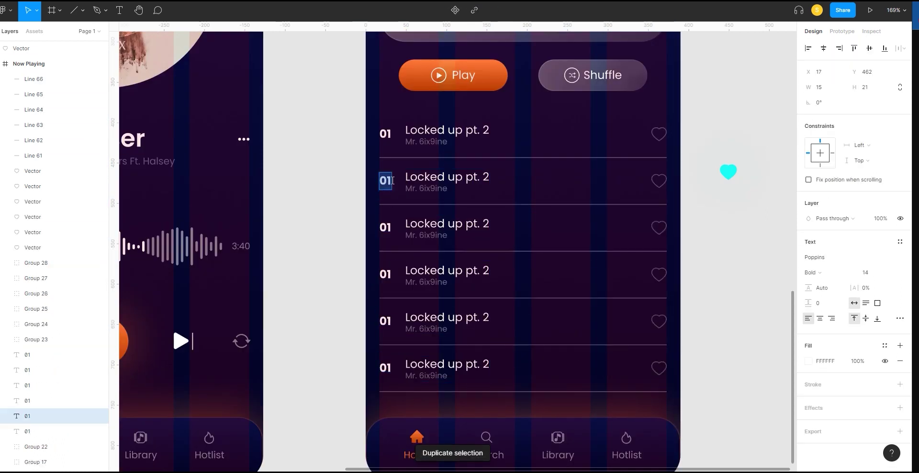
pyautogui.write('02')
pyautogui.doubleClick(387, 227)
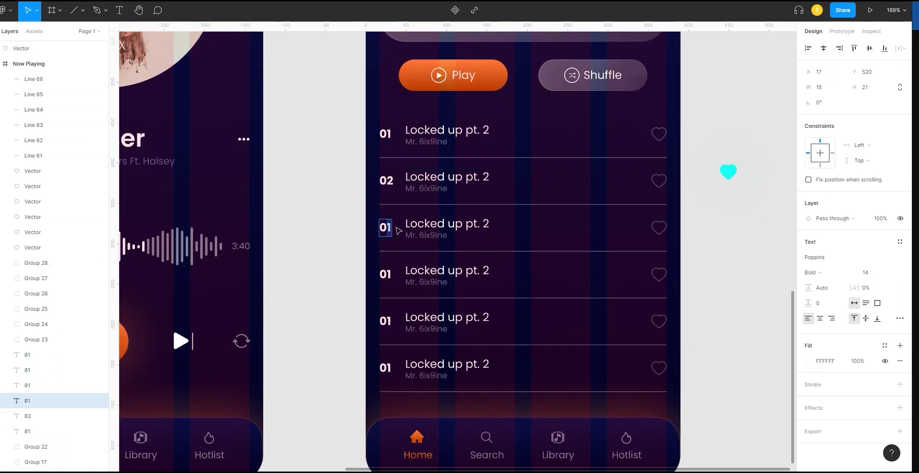
pyautogui.write('03')
pyautogui.doubleClick(386, 274)
pyautogui.write('04')
pyautogui.doubleClick(386, 320)
pyautogui.write('05')
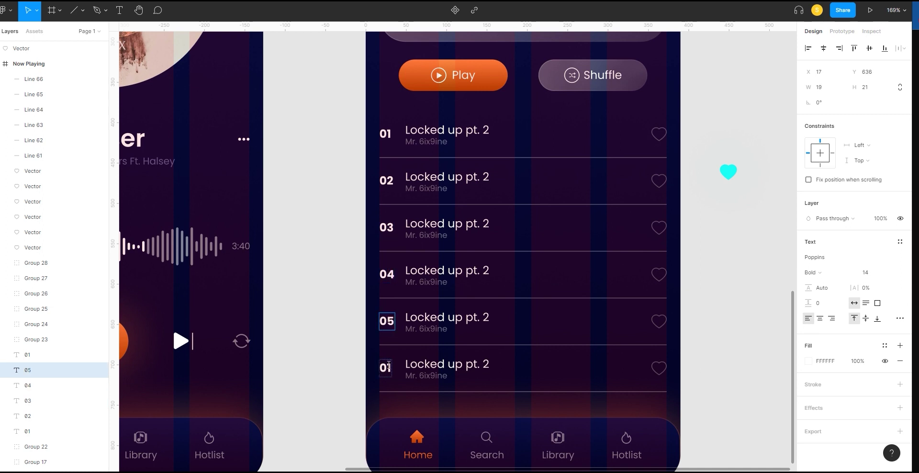
pyautogui.doubleClick(385, 367)
pyautogui.write('06')
# - Make row 04's heart solid cyan at 100% opacity
pyautogui.click(666, 276)
pyautogui.press('i')
pyautogui.click(728, 171)
pyautogui.click(879, 218)
pyautogui.write('100')
pyautogui.press('Return')
pyautogui.click(707, 290)
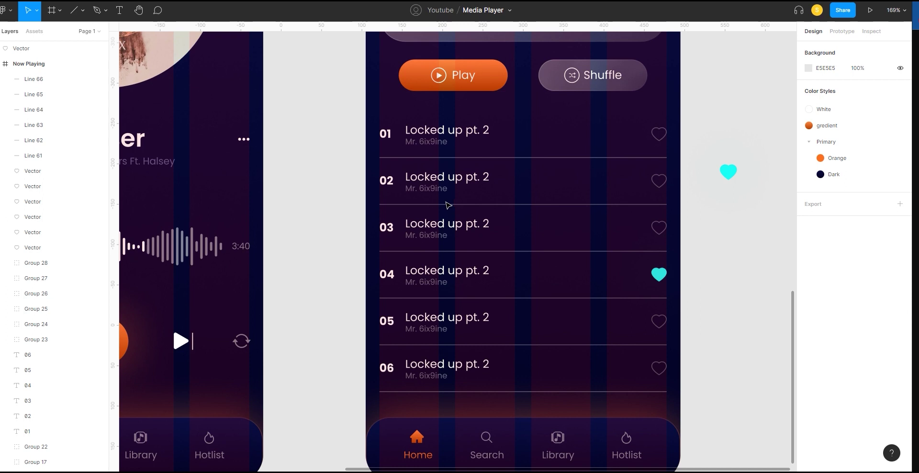
# - Retitle rows 02 and 03 'Jaba Sanja Parch' and 'Khairo Khairo Kapal' with their artist names
pyautogui.doubleClick(465, 179)
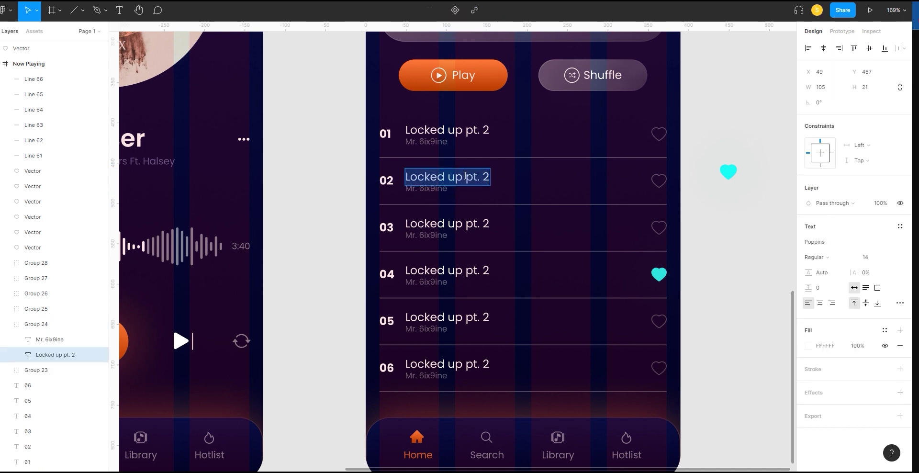
pyautogui.write('Jaba Sanj')
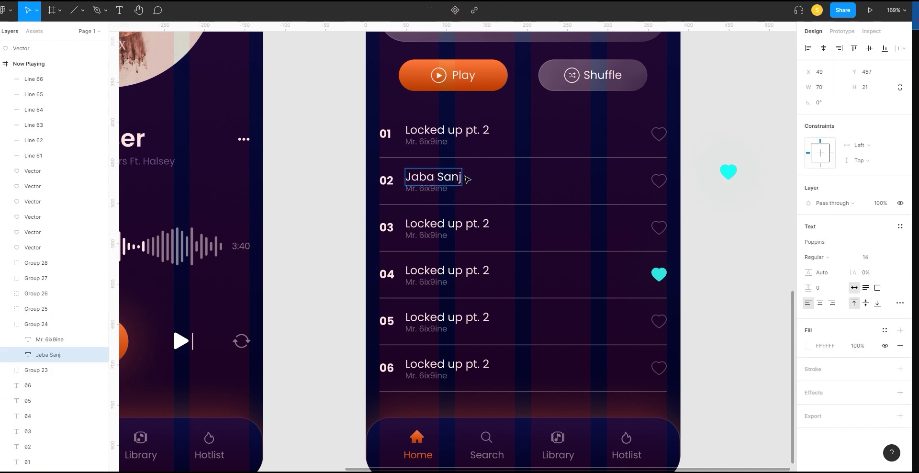
pyautogui.write('a Parcha')
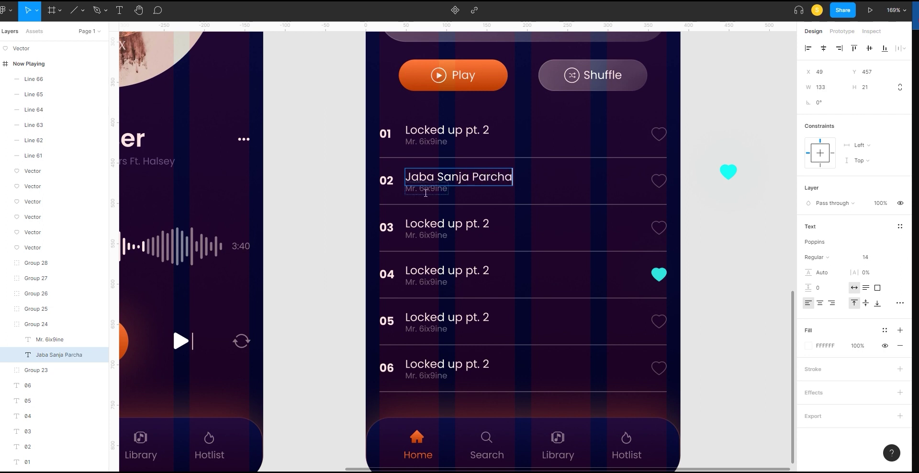
pyautogui.doubleClick(425, 193)
pyautogui.write('Sambhoj Malla')
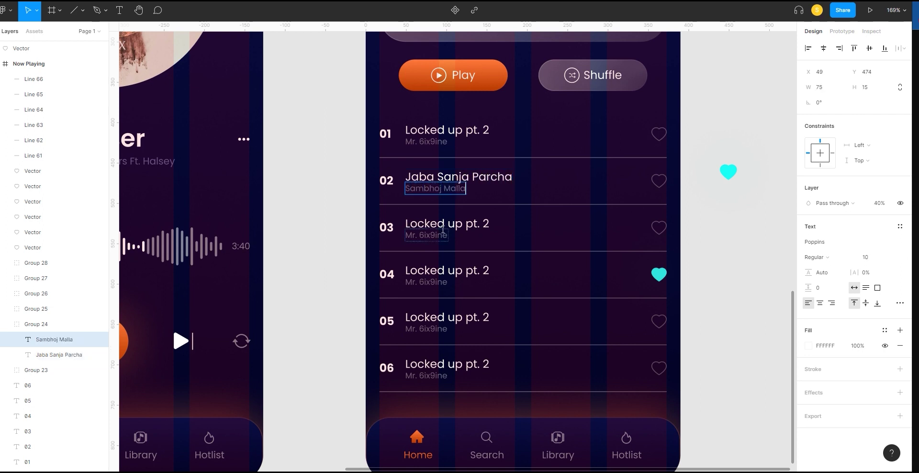
pyautogui.click(444, 232)
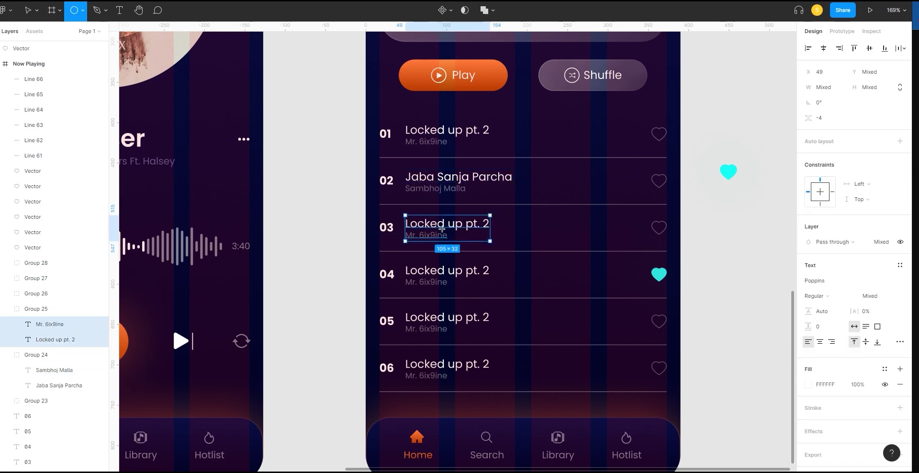
pyautogui.doubleClick(467, 224)
pyautogui.write('Khairo Khairo Kapal')
pyautogui.click(427, 236)
pyautogui.doubleClick(427, 236)
pyautogui.write('1974 A.D.')
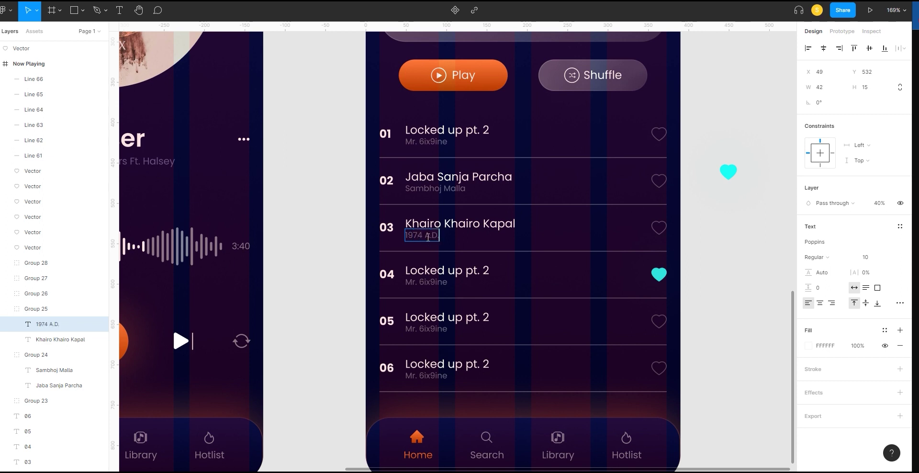
# - Retitle row 04 'Chaudaiana' and row 05 'No Promoniise' with its artist name
pyautogui.doubleClick(442, 271)
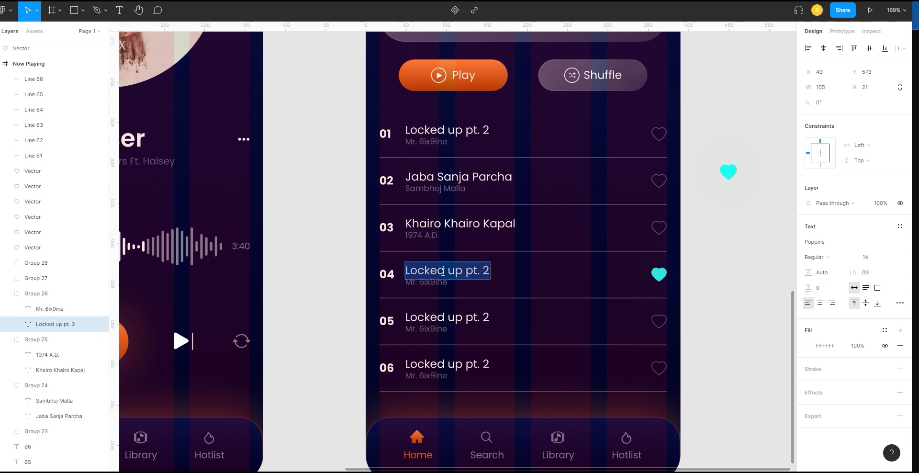
pyautogui.write('Cha')
pyautogui.write('udaiana')
pyautogui.doubleClick(444, 317)
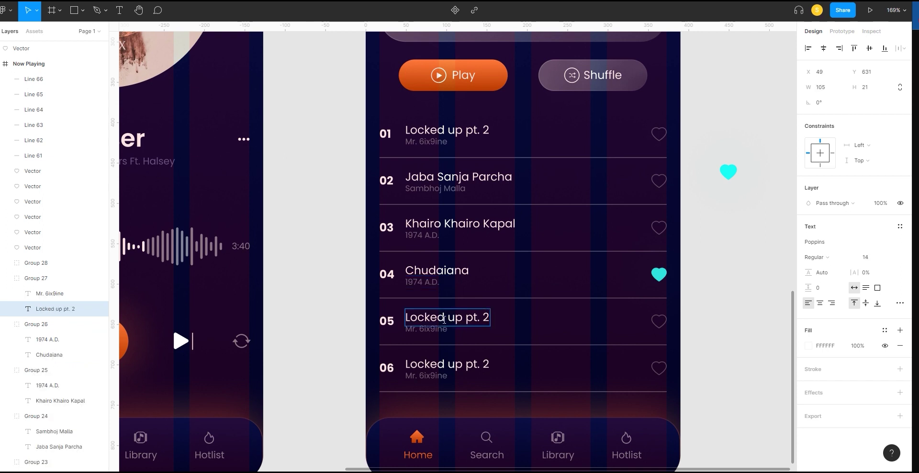
pyautogui.hotkey('ctrl', 'a')
pyautogui.write('No Promoni')
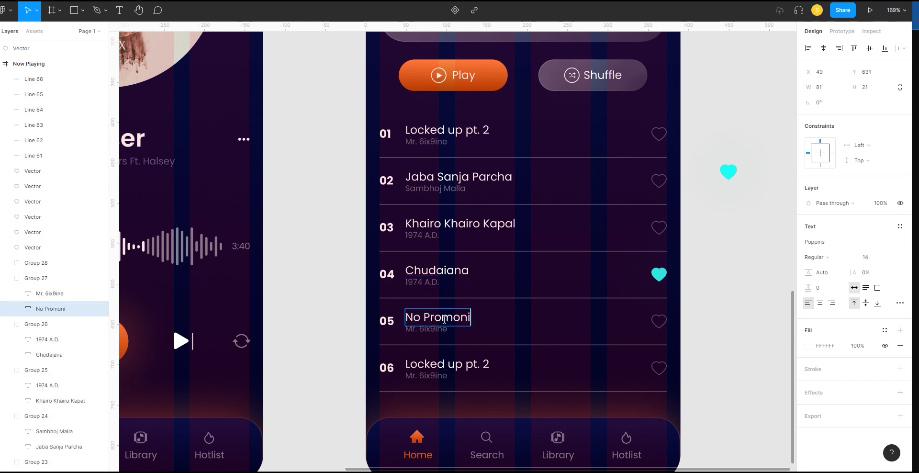
pyautogui.write('ise')
pyautogui.doubleClick(428, 329)
pyautogui.hotkey('ctrl', 'a')
pyautogui.write('Sh')
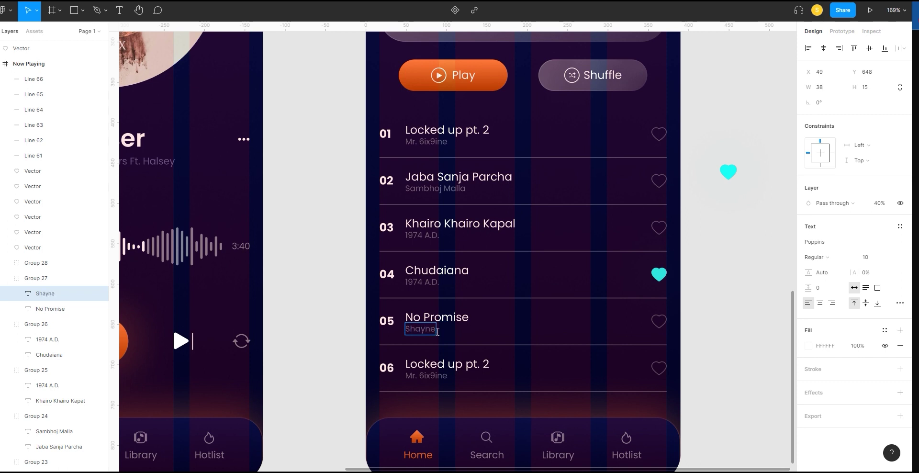
# - Retitle row 06 'Melt The Snow' and enter its artist name
pyautogui.scroll(-1, 437, 331)
pyautogui.click(451, 359)
pyautogui.doubleClick(450, 360)
pyautogui.write('Melt The Snow')
pyautogui.click(428, 369)
pyautogui.doubleClick(429, 368)
pyautogui.write('Shayne Ward')
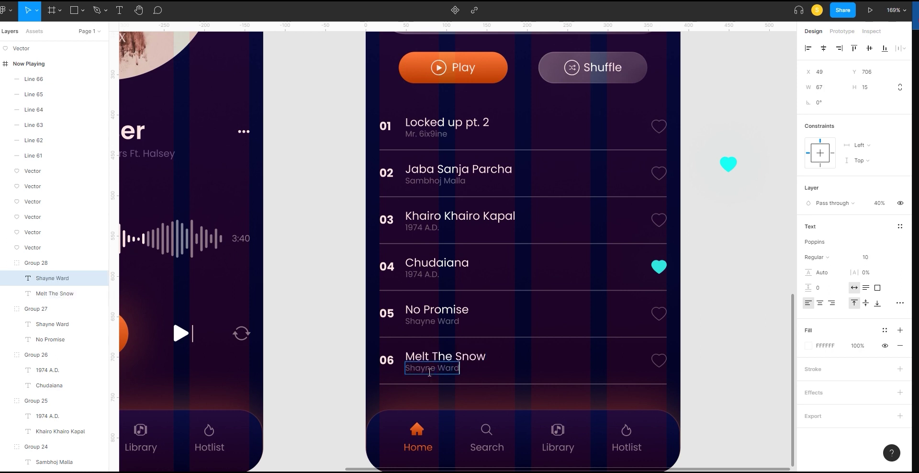
pyautogui.click(701, 373)
# - Delete the 04 track number from row 04
pyautogui.click(388, 269)
pyautogui.press('Delete')
pyautogui.scroll(5, 396, 263)
pyautogui.click(83, 10)
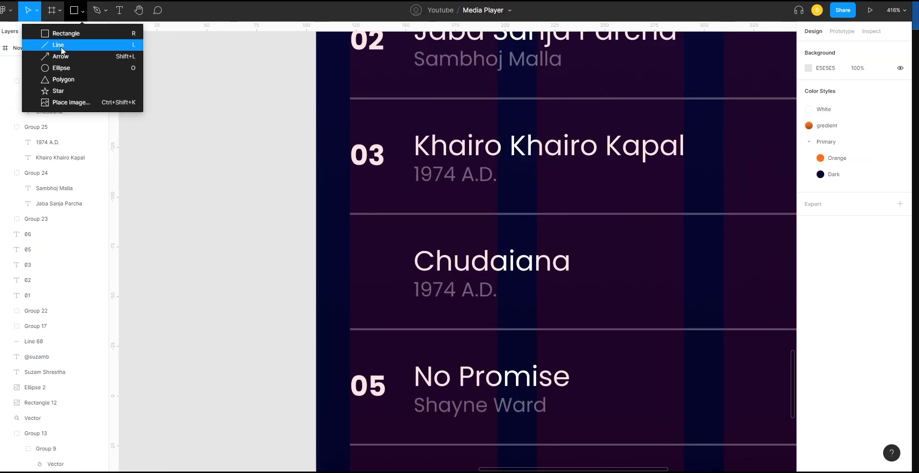
# - Draw a short vertical line where 04 was, with stroke 2 and round caps on both ends
pyautogui.click(62, 45)
pyautogui.scroll(3, 356, 261)
pyautogui.moveTo(348, 262); pyautogui.dragTo(347, 293)
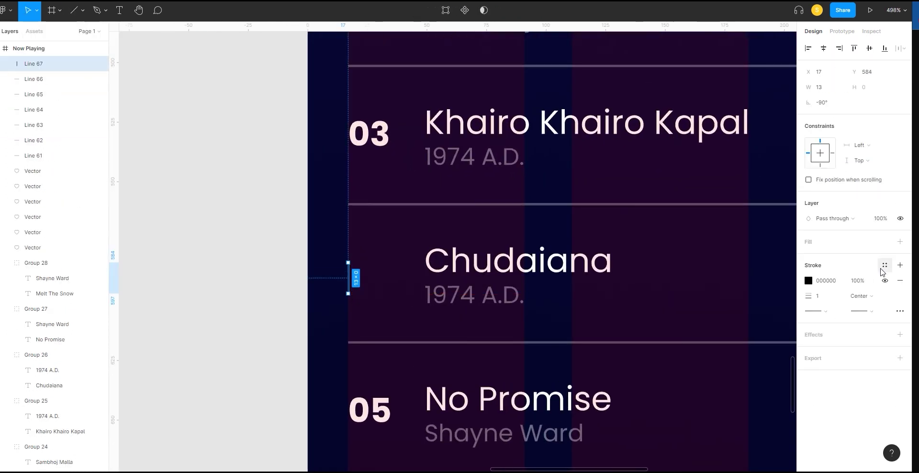
pyautogui.click(832, 280)
pyautogui.write('2')
pyautogui.press('Return')
pyautogui.click(875, 299)
pyautogui.click(830, 381)
pyautogui.click(875, 299)
pyautogui.click(823, 297)
pyautogui.click(352, 277)
# - Alt-drag copies of the bar to the right and resize them to varying heights
pyautogui.scroll(5, 354, 283)
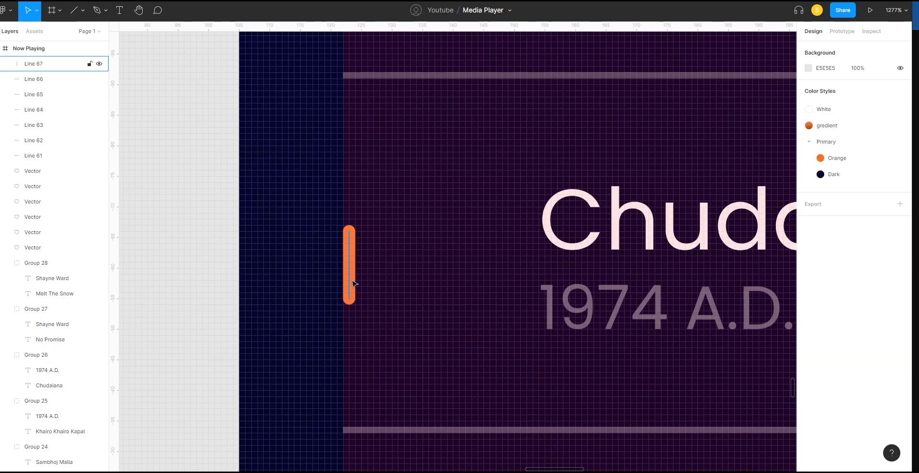
pyautogui.scroll(3, 354, 283)
pyautogui.click(347, 306)
pyautogui.moveTo(347, 306)
pyautogui.mouseDown()
pyautogui.moveTo(394, 305)
pyautogui.moveTo(383, 346)
pyautogui.mouseUp()
pyautogui.moveTo(391, 306); pyautogui.dragTo(436, 326)
pyautogui.moveTo(424, 150); pyautogui.dragTo(424, 182)
pyautogui.moveTo(435, 247); pyautogui.dragTo(479, 246)
pyautogui.moveTo(468, 311)
pyautogui.mouseDown()
pyautogui.moveTo(479, 282)
pyautogui.moveTo(523, 281)
pyautogui.moveTo(511, 377)
pyautogui.mouseUp()
# - Group the five equalizer bars together with Ctrl+G
pyautogui.scroll(-10, 579, 313)
pyautogui.moveTo(583, 325); pyautogui.dragTo(530, 287)
pyautogui.hotkey('ctrl', 'g')
pyautogui.press('Escape')
pyautogui.scroll(-10, 423, 287)
pyautogui.scroll(3, 697, 231)
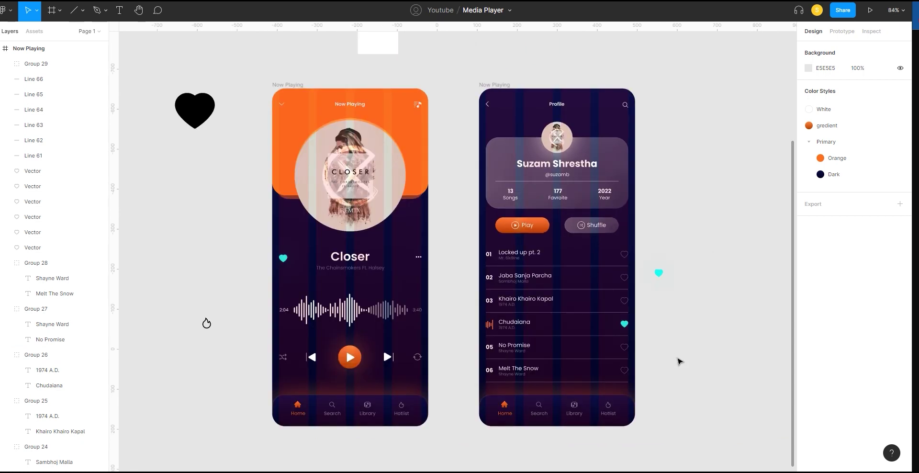
pyautogui.scroll(5, 656, 412)
pyautogui.scroll(3, 600, 420)
pyautogui.click(376, 394)
# - Set the Home tab's fill to the White style
pyautogui.click(449, 394)
pyautogui.click(376, 393)
pyautogui.click(835, 286)
pyautogui.click(852, 294)
pyautogui.press('Escape')
# - Apply the orange gradient style to the Library icon and its rounded outline
pyautogui.scroll(4, 517, 406)
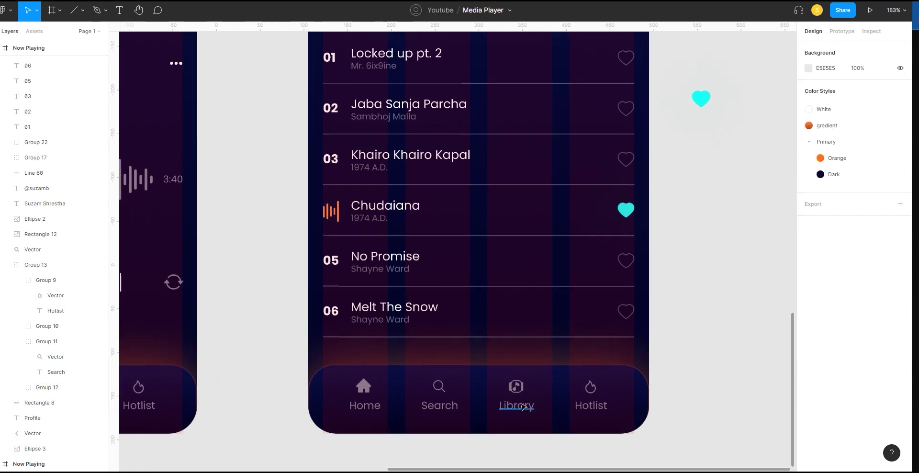
pyautogui.scroll(3, 516, 409)
pyautogui.click(519, 410)
pyautogui.click(808, 280)
pyautogui.click(816, 338)
pyautogui.scroll(4, 514, 378)
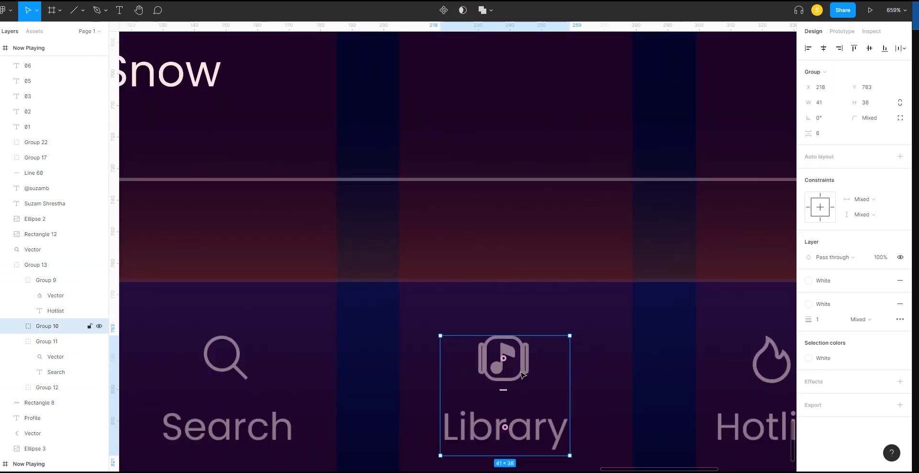
pyautogui.keyDown('ctrl'); pyautogui.click(503, 358); pyautogui.keyUp('ctrl')
pyautogui.click(834, 251)
pyautogui.click(832, 305)
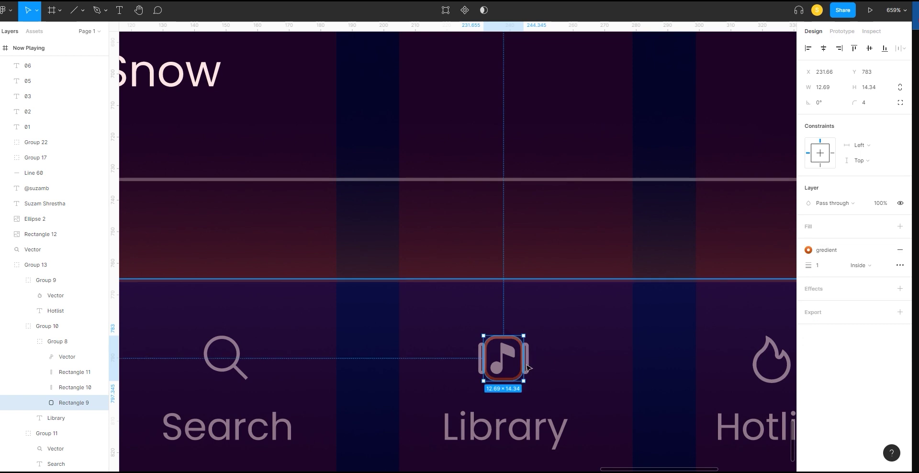
# - Give the headphone side bars inside the Library icon the orange gradient
pyautogui.click(509, 358)
pyautogui.doubleClick(509, 358)
pyautogui.doubleClick(505, 360)
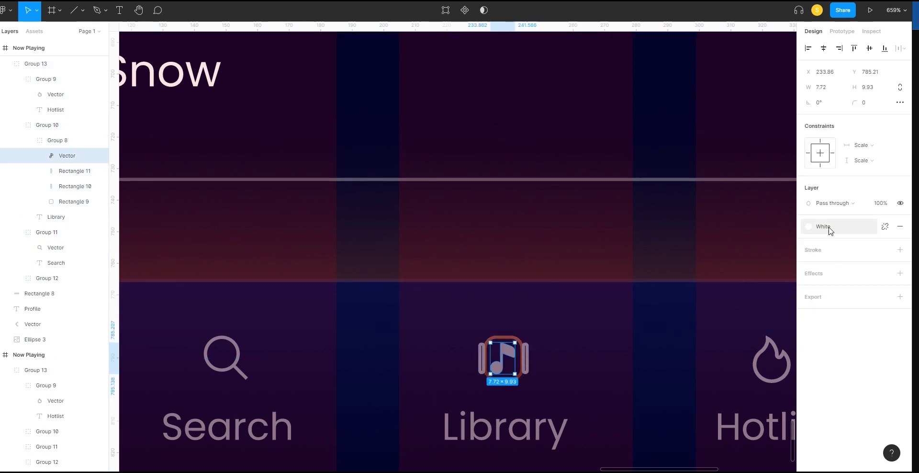
pyautogui.keyDown('shift'); pyautogui.click(481, 359); pyautogui.keyUp('shift')
pyautogui.click(884, 288)
# - Color the Library label with the orange gradient style
pyautogui.click(816, 378)
pyautogui.click(505, 426)
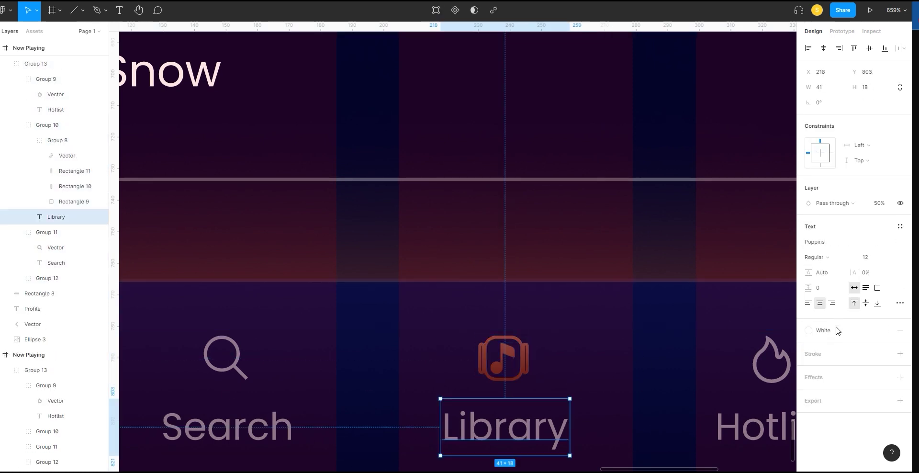
pyautogui.click(885, 330)
pyautogui.click(816, 419)
pyautogui.press('Escape')
pyautogui.click(880, 242)
# - Select the right-hand phone frame and begin renaming it to Profile
pyautogui.scroll(-5, 679, 385)
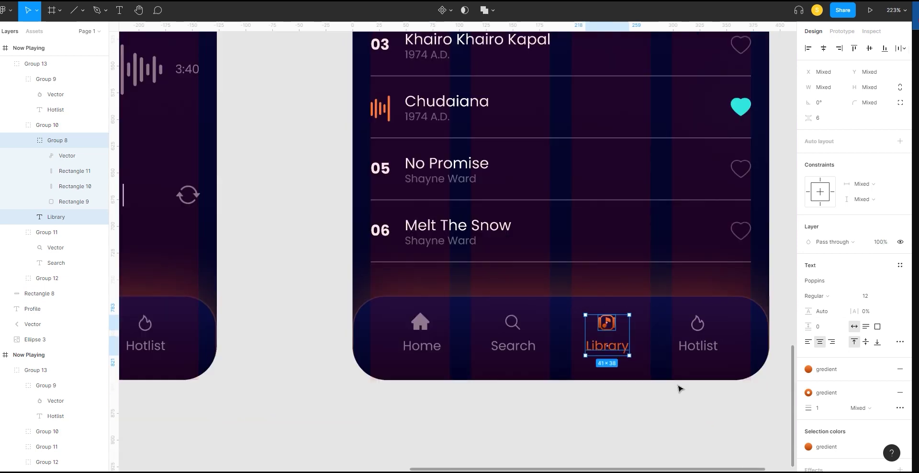
pyautogui.scroll(-5, 749, 309)
pyautogui.click(749, 308)
pyautogui.scroll(1, 431, 139)
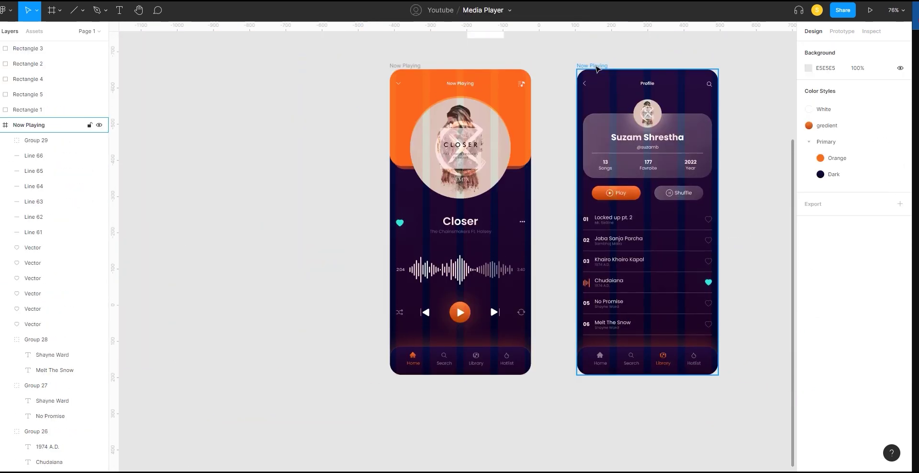
pyautogui.click(597, 69)
pyautogui.write('rofile')
pyautogui.press('Return')
# - Confirm the right-hand frame's new name, Profile
pyautogui.scroll(1, 670, 289)
pyautogui.hscroll(4, 670, 289)
pyautogui.press('Escape')
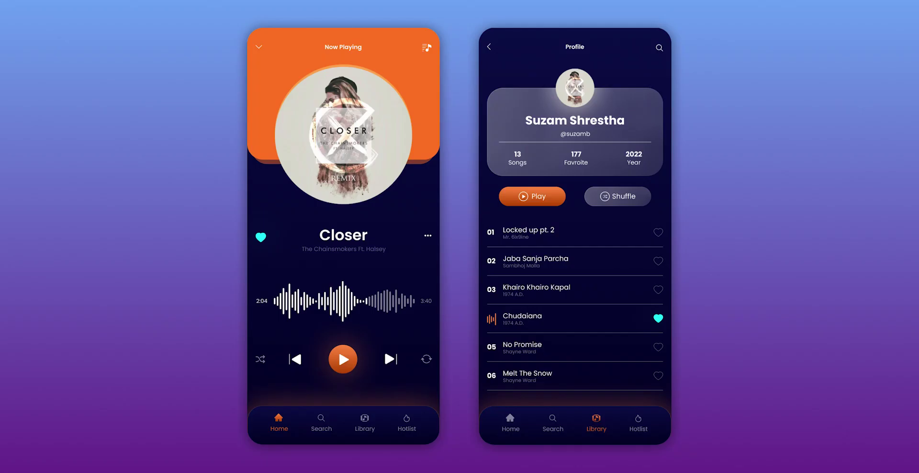